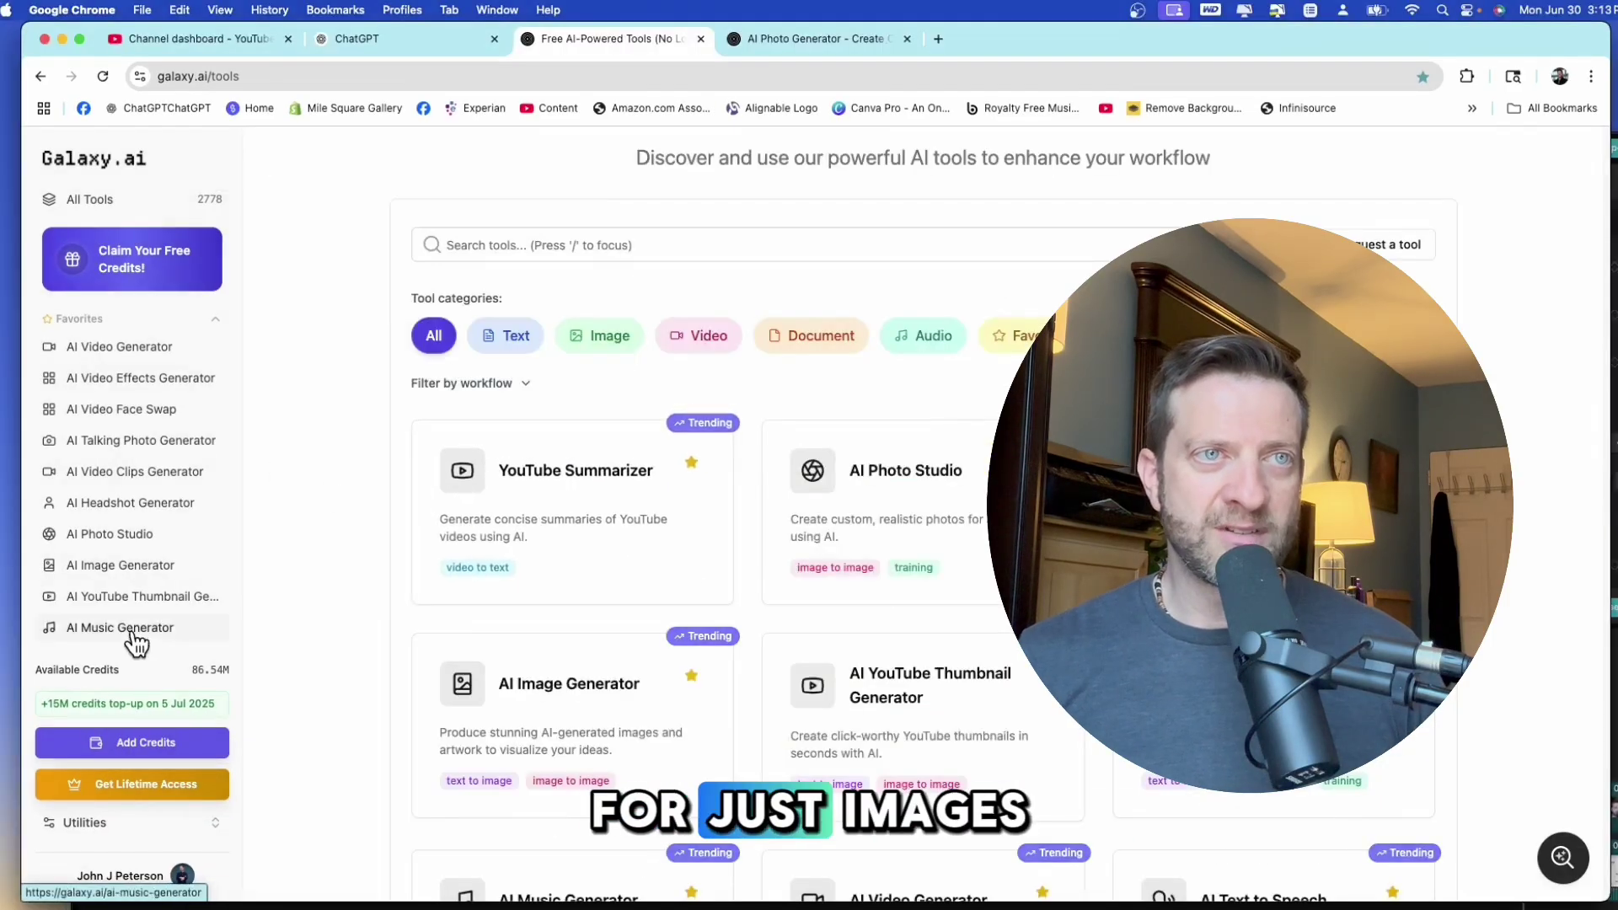
# Open the free daily credits page from the account options and reveal today's reward
pyautogui.click(102, 832)
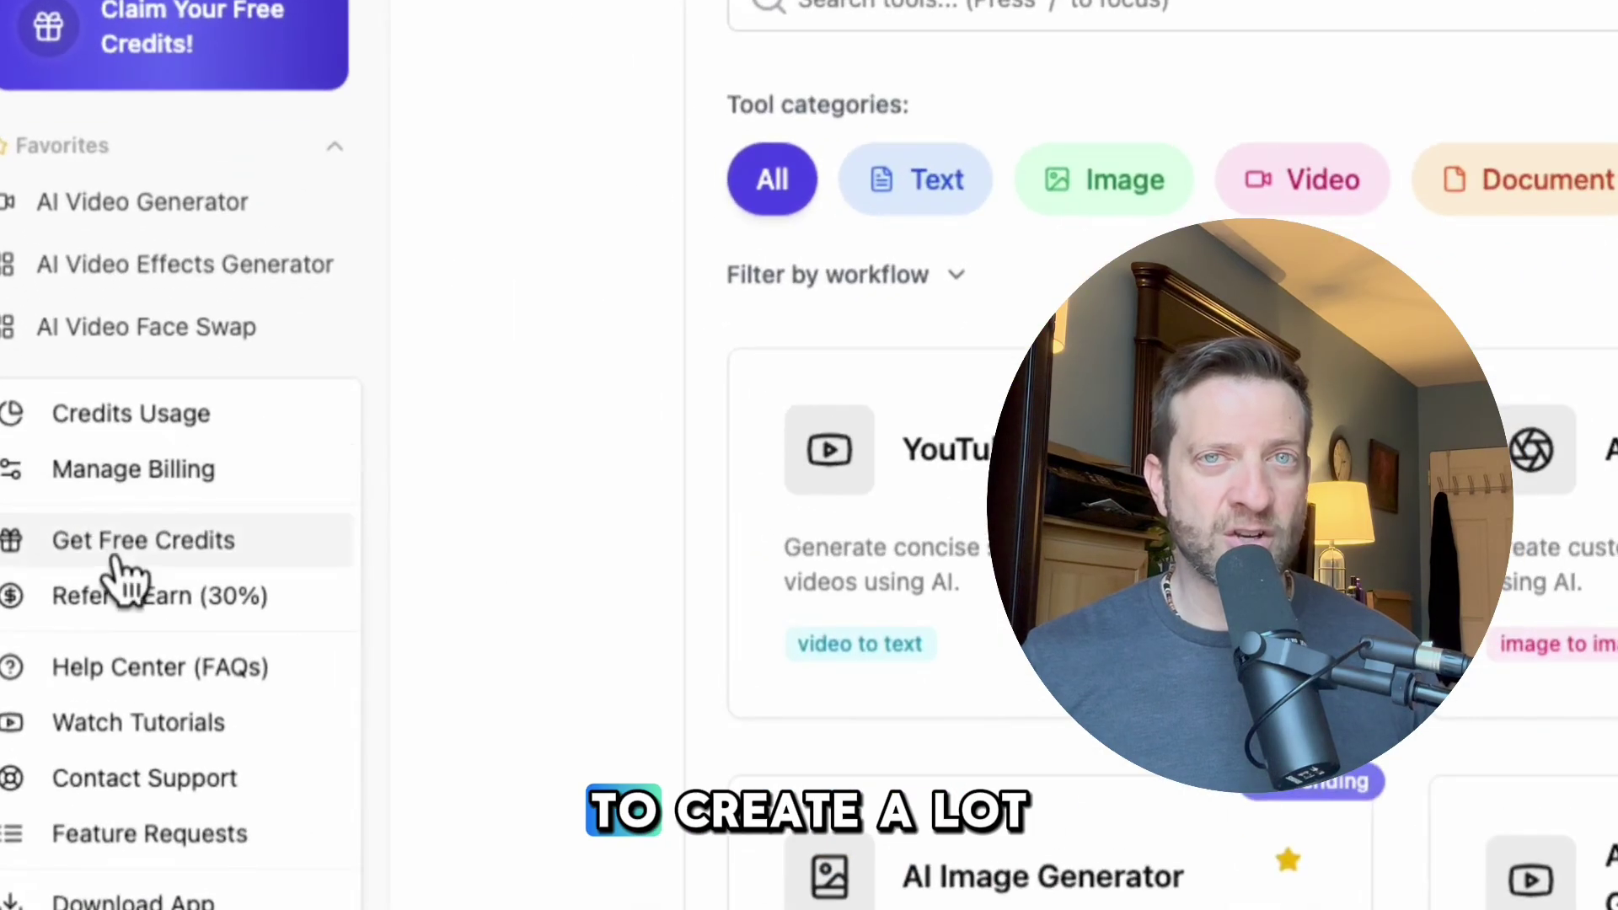
pyautogui.click(101, 550)
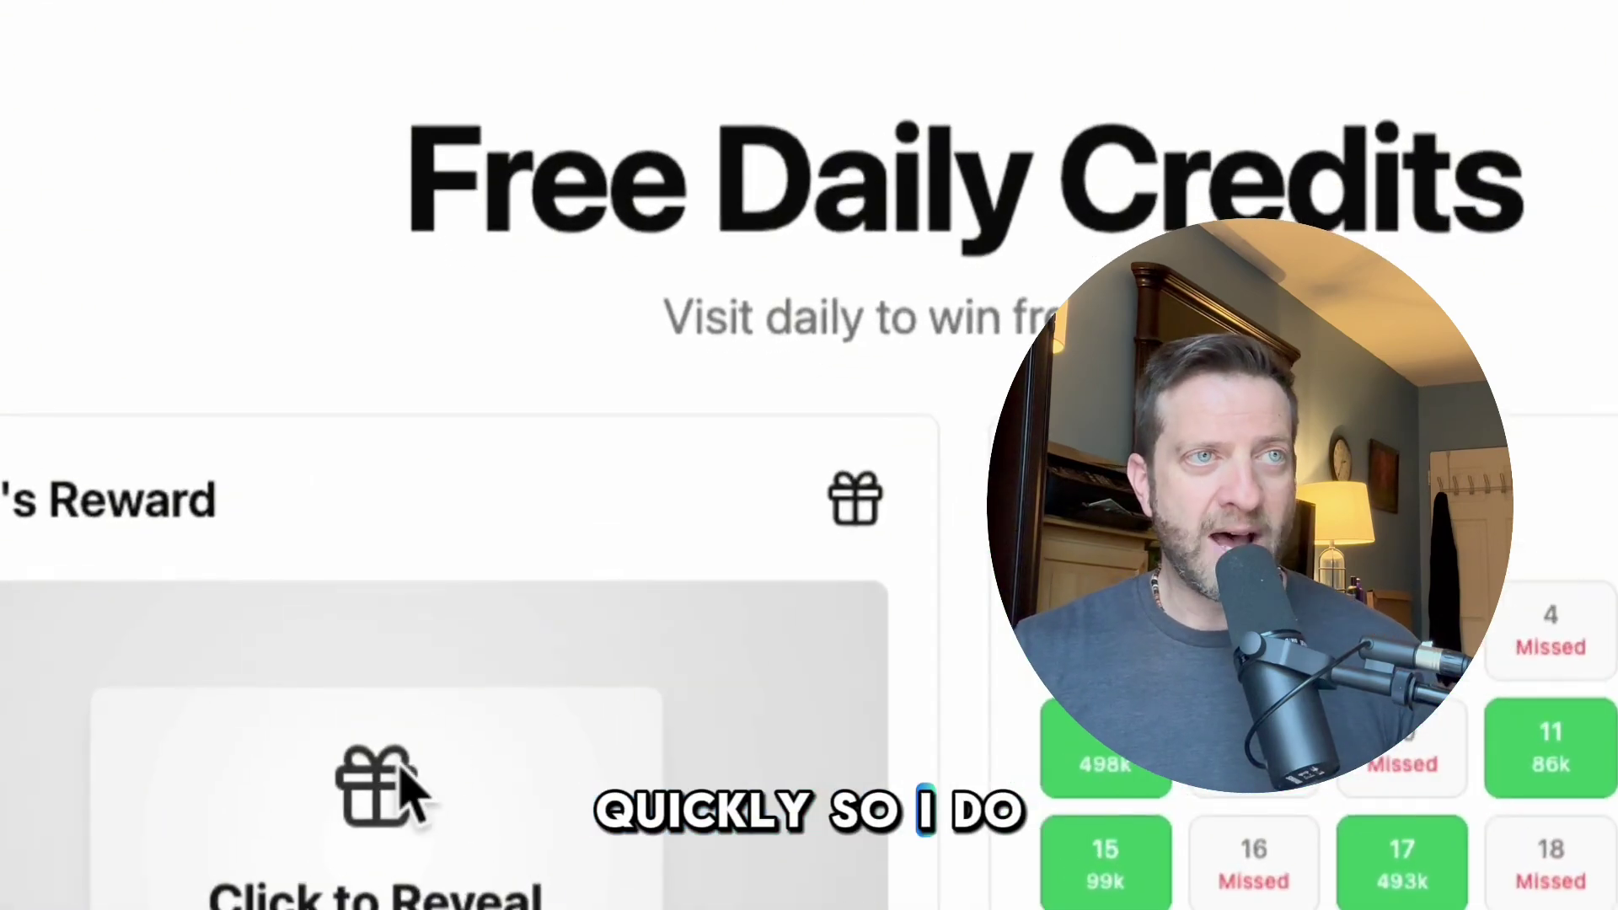
pyautogui.click(403, 771)
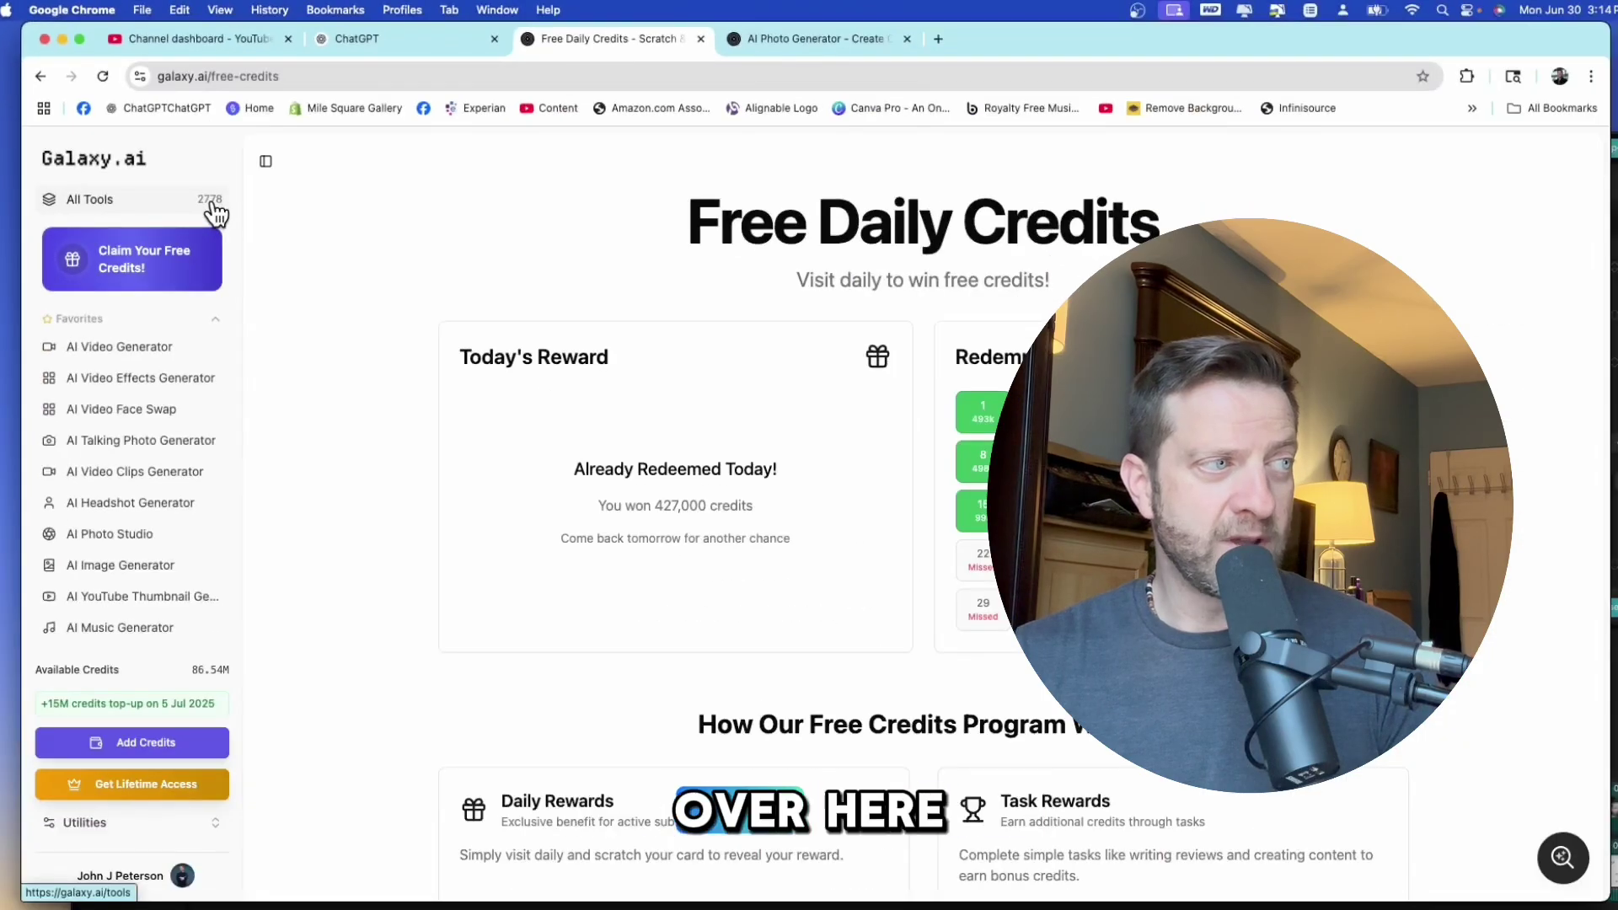
# Examine the list of favorite AI tools to see which image, video and audio generators are available
pyautogui.scroll(-3, 210, 211)
pyautogui.scroll(3, 159, 282)
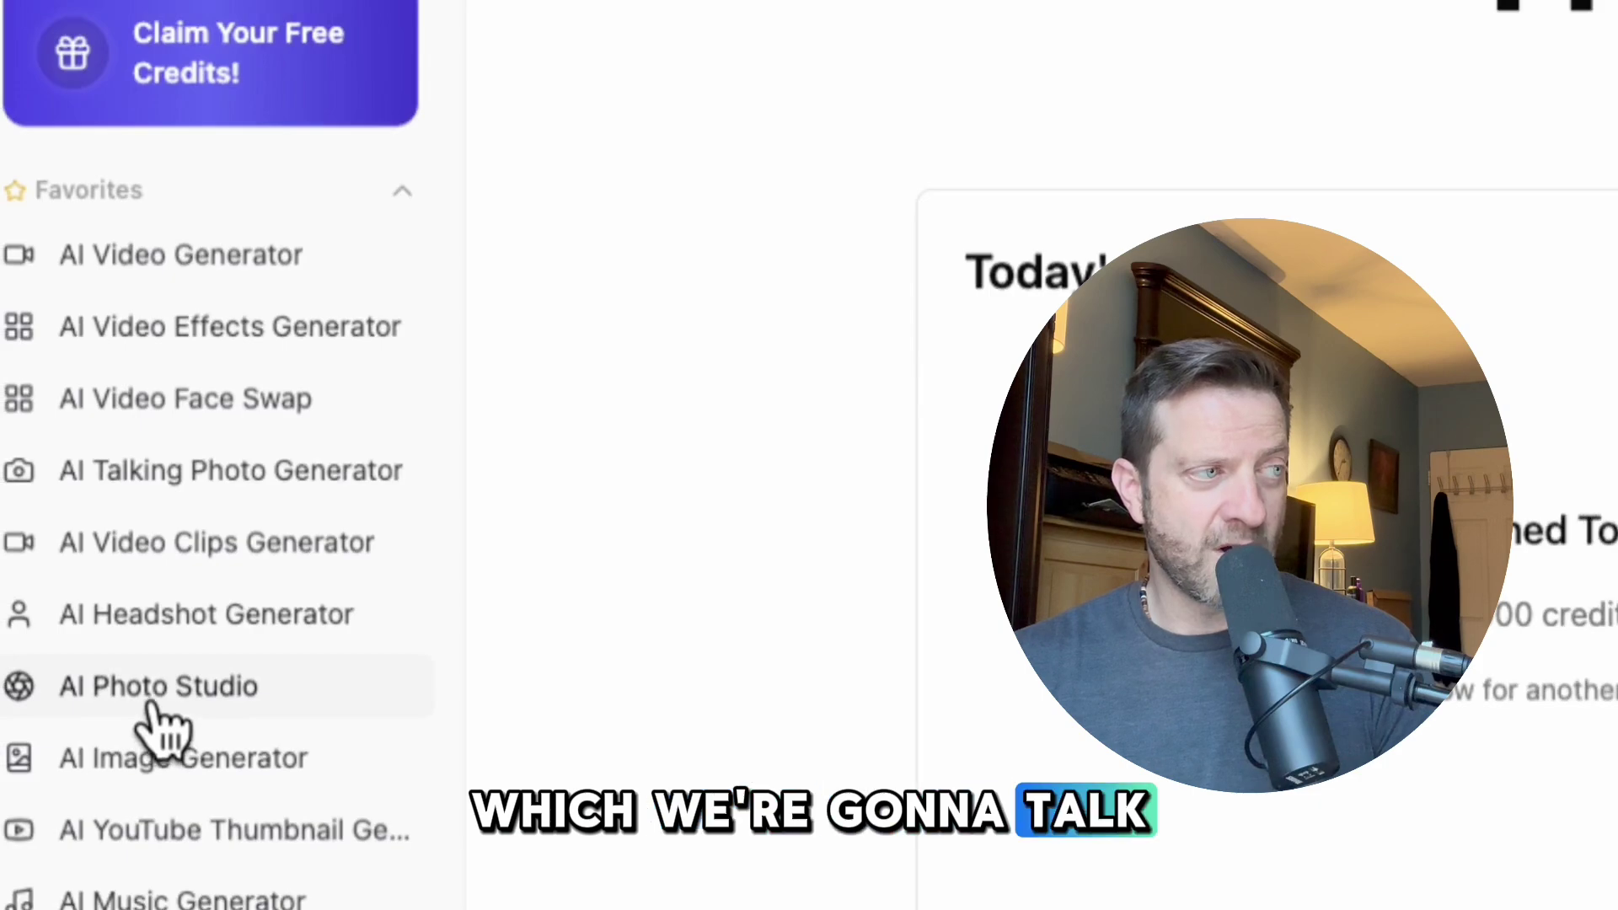
pyautogui.scroll(-3, 155, 708)
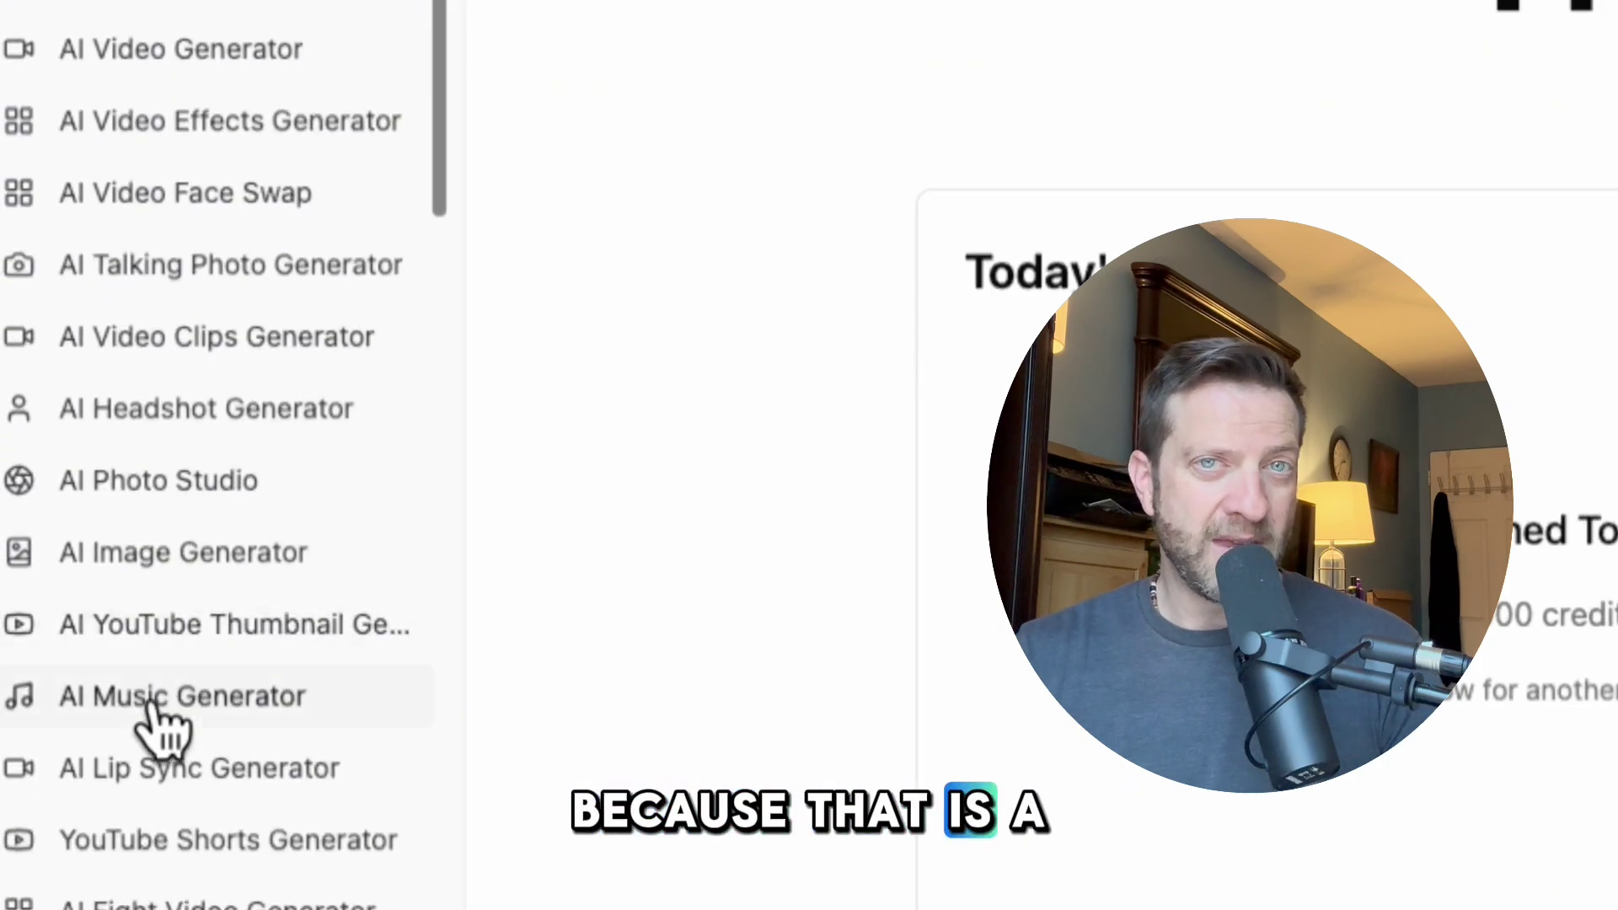
pyautogui.scroll(1, 160, 729)
pyautogui.scroll(-4, 160, 729)
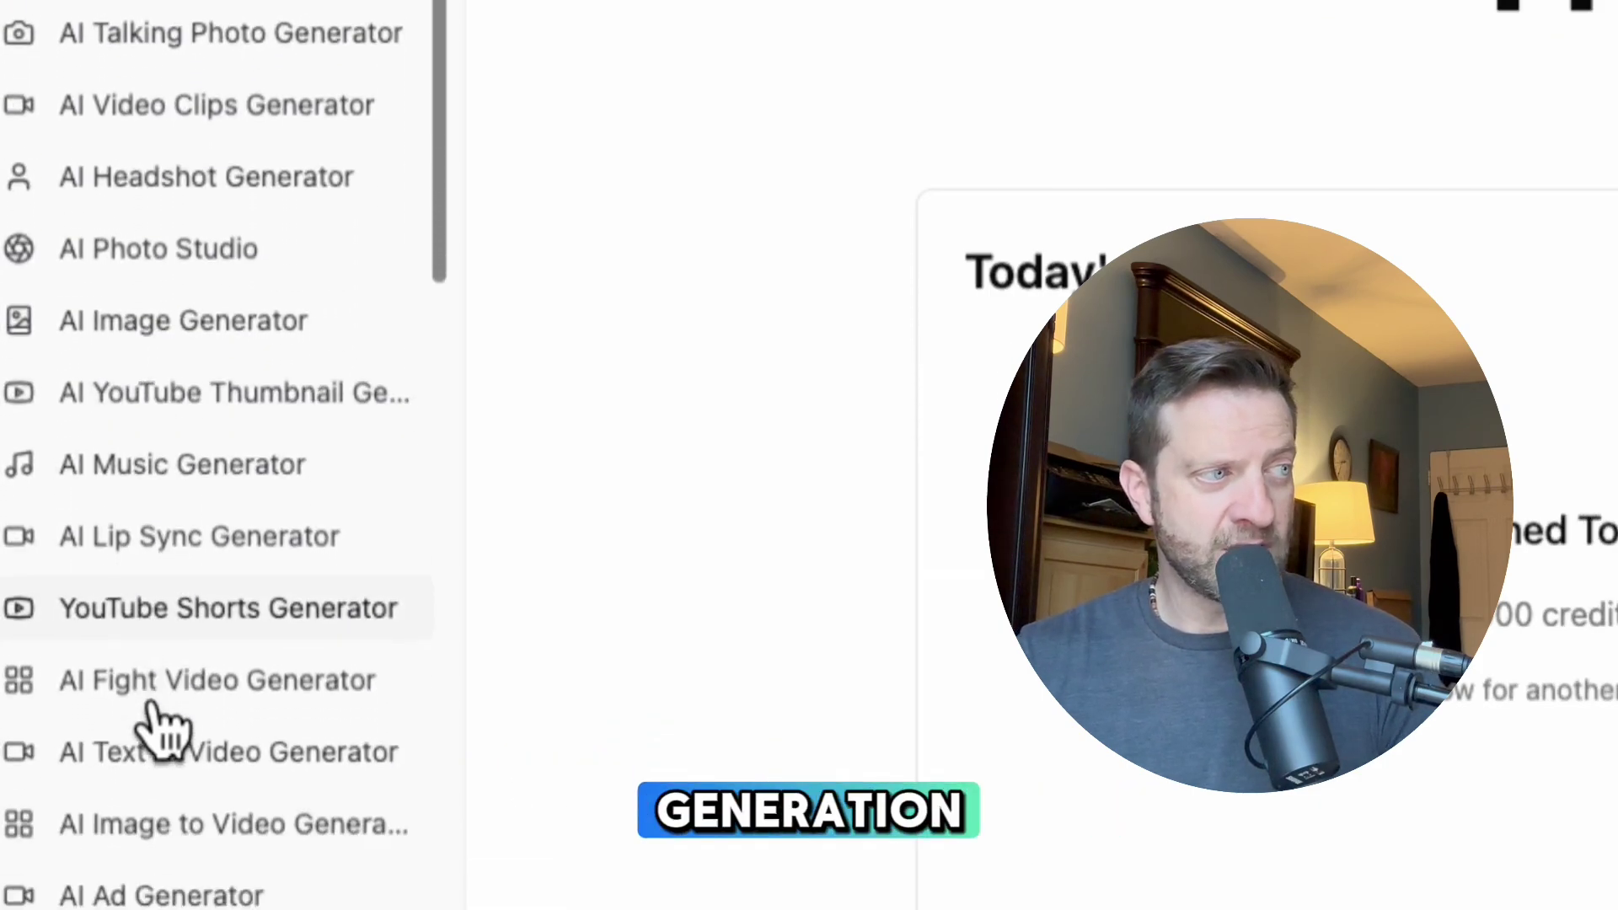
pyautogui.scroll(-5, 160, 729)
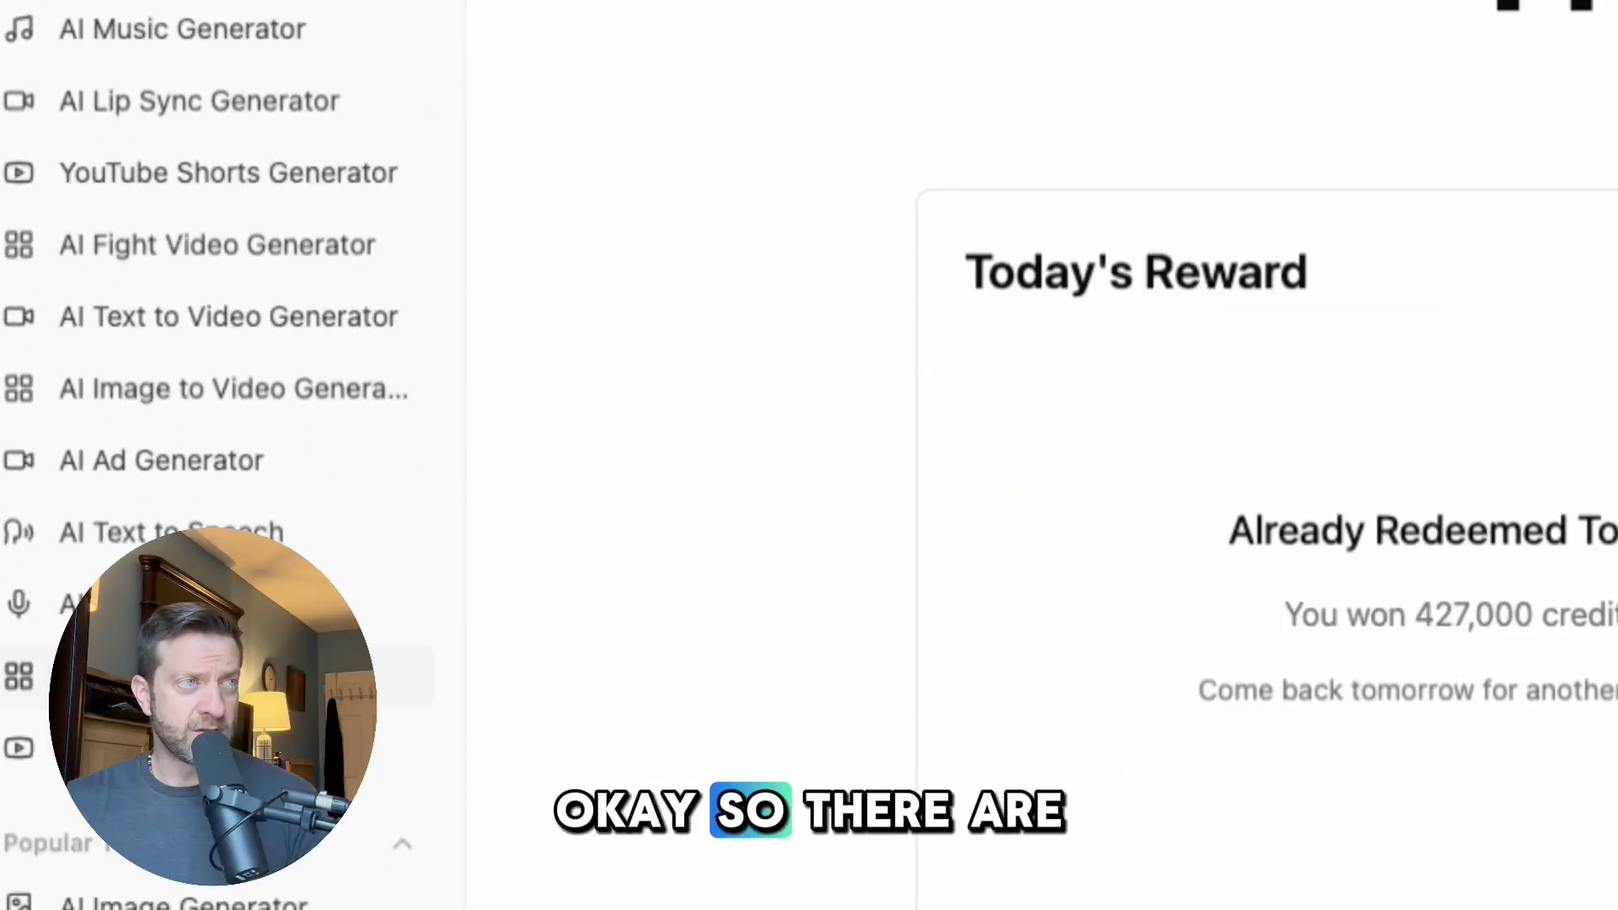
pyautogui.scroll(10, 211, 455)
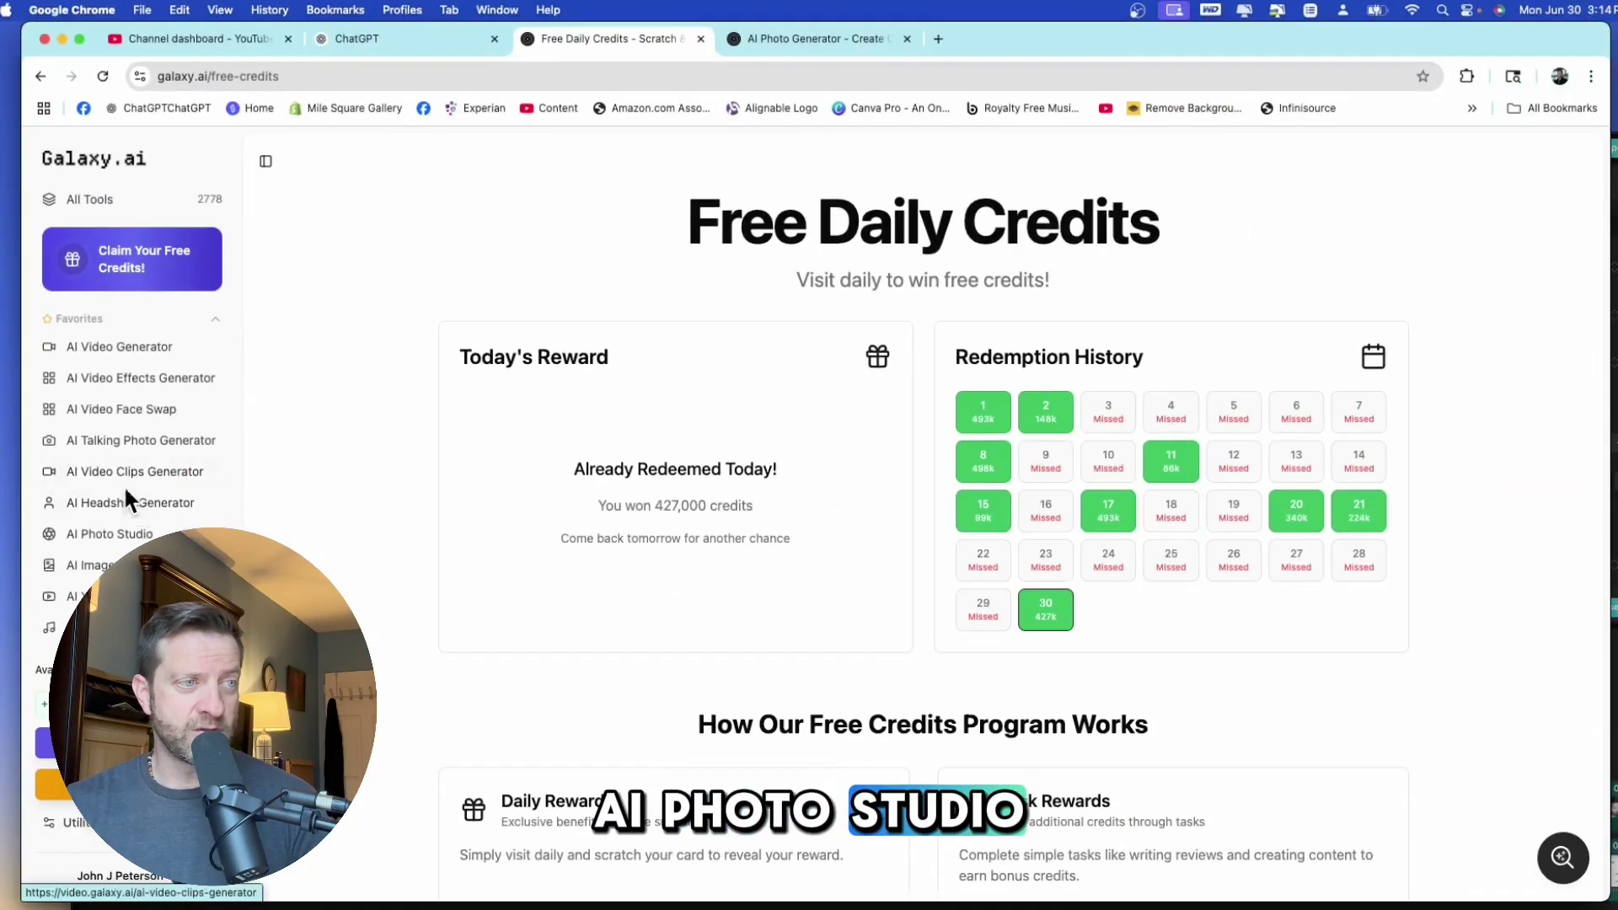
# View the AI Photo Studio and AI Headshot Generator pages, and return to the studio to list its custom models
pyautogui.click(114, 537)
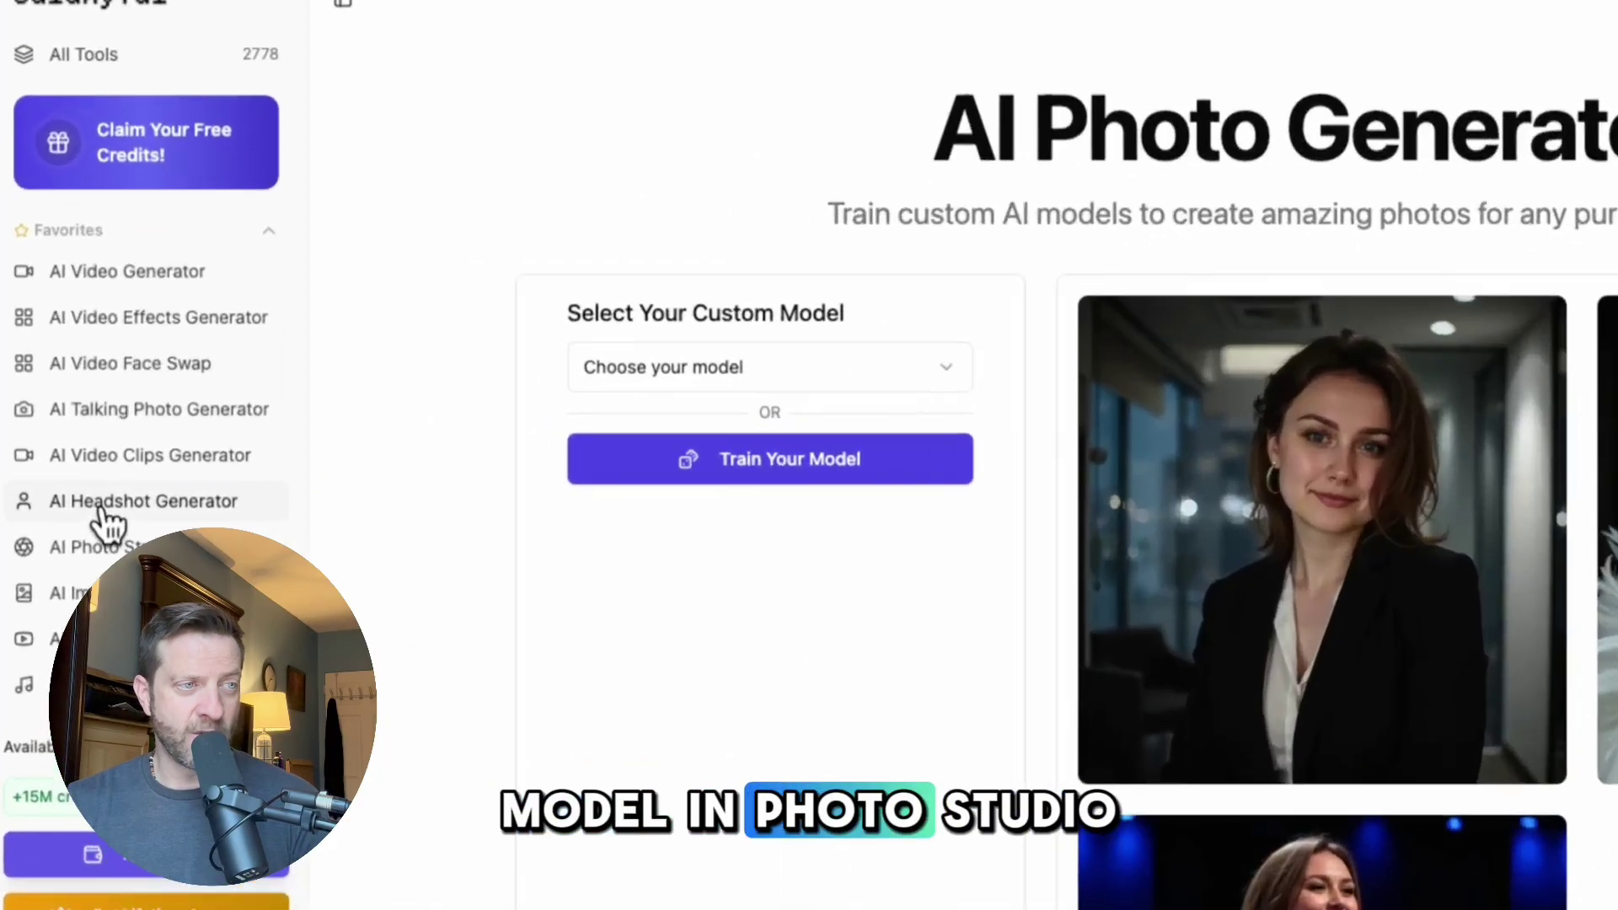
pyautogui.rightClick(100, 503)
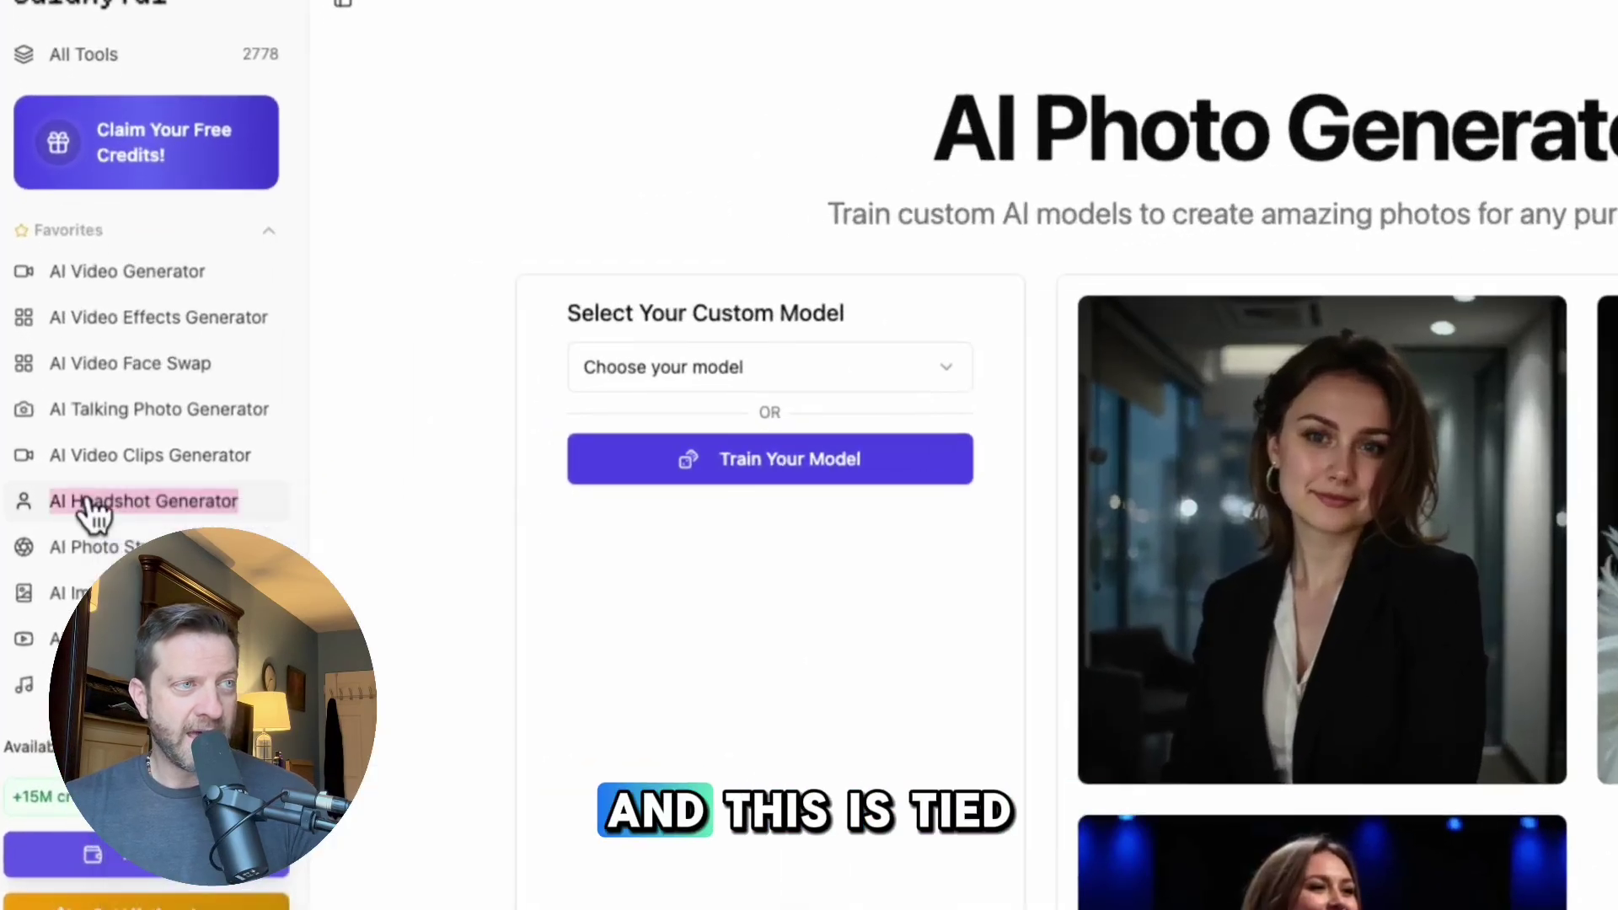
pyautogui.click(92, 503)
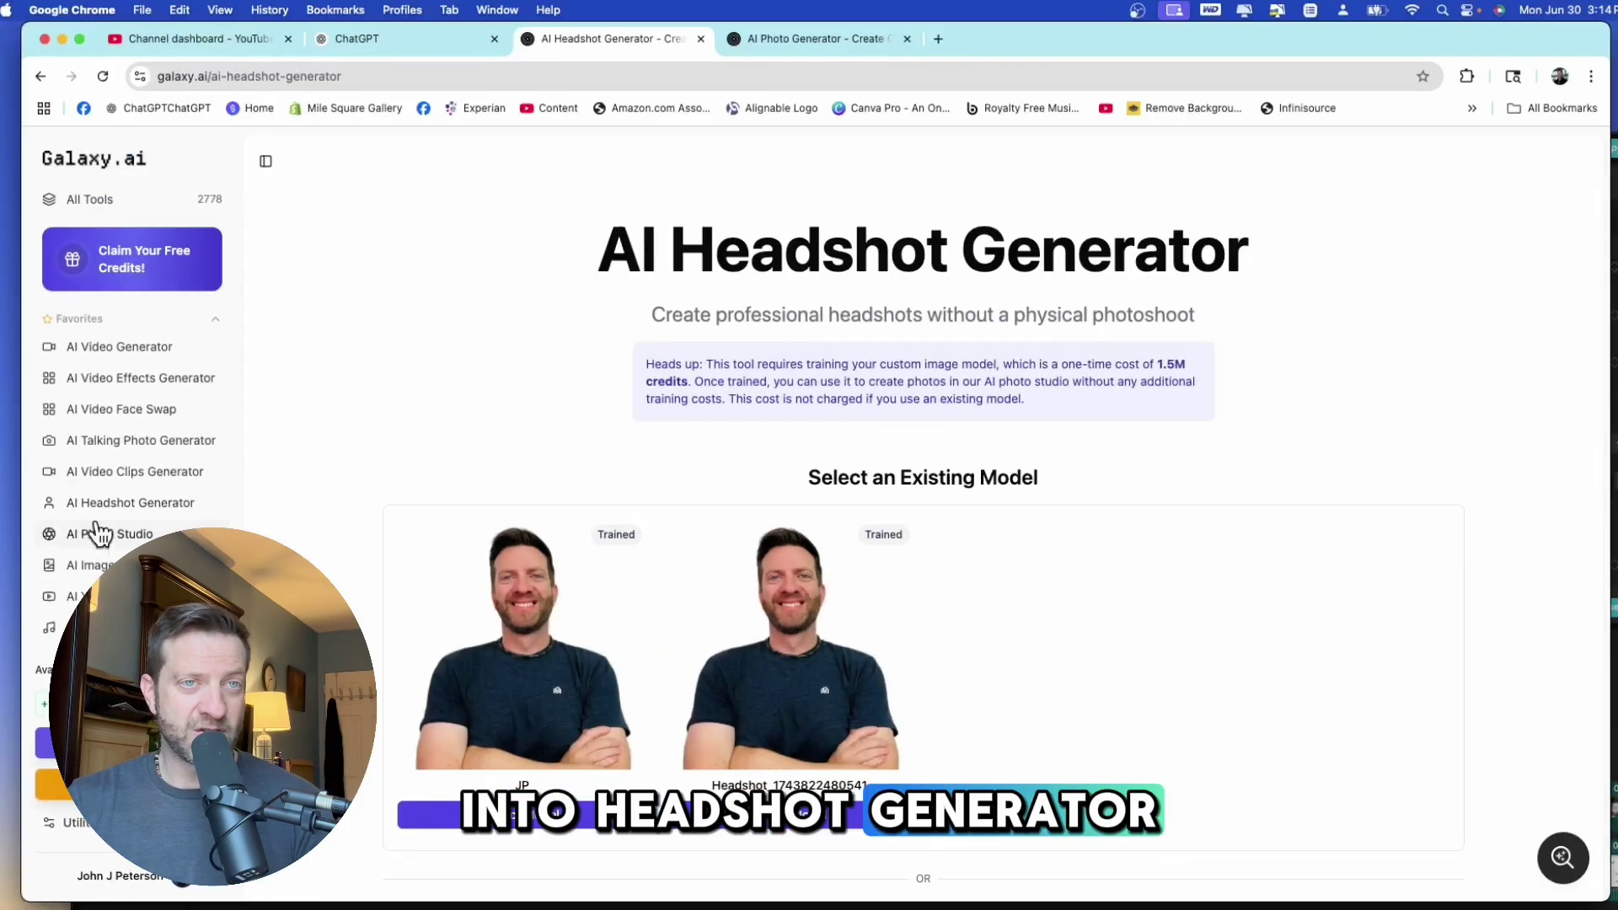
pyautogui.click(103, 537)
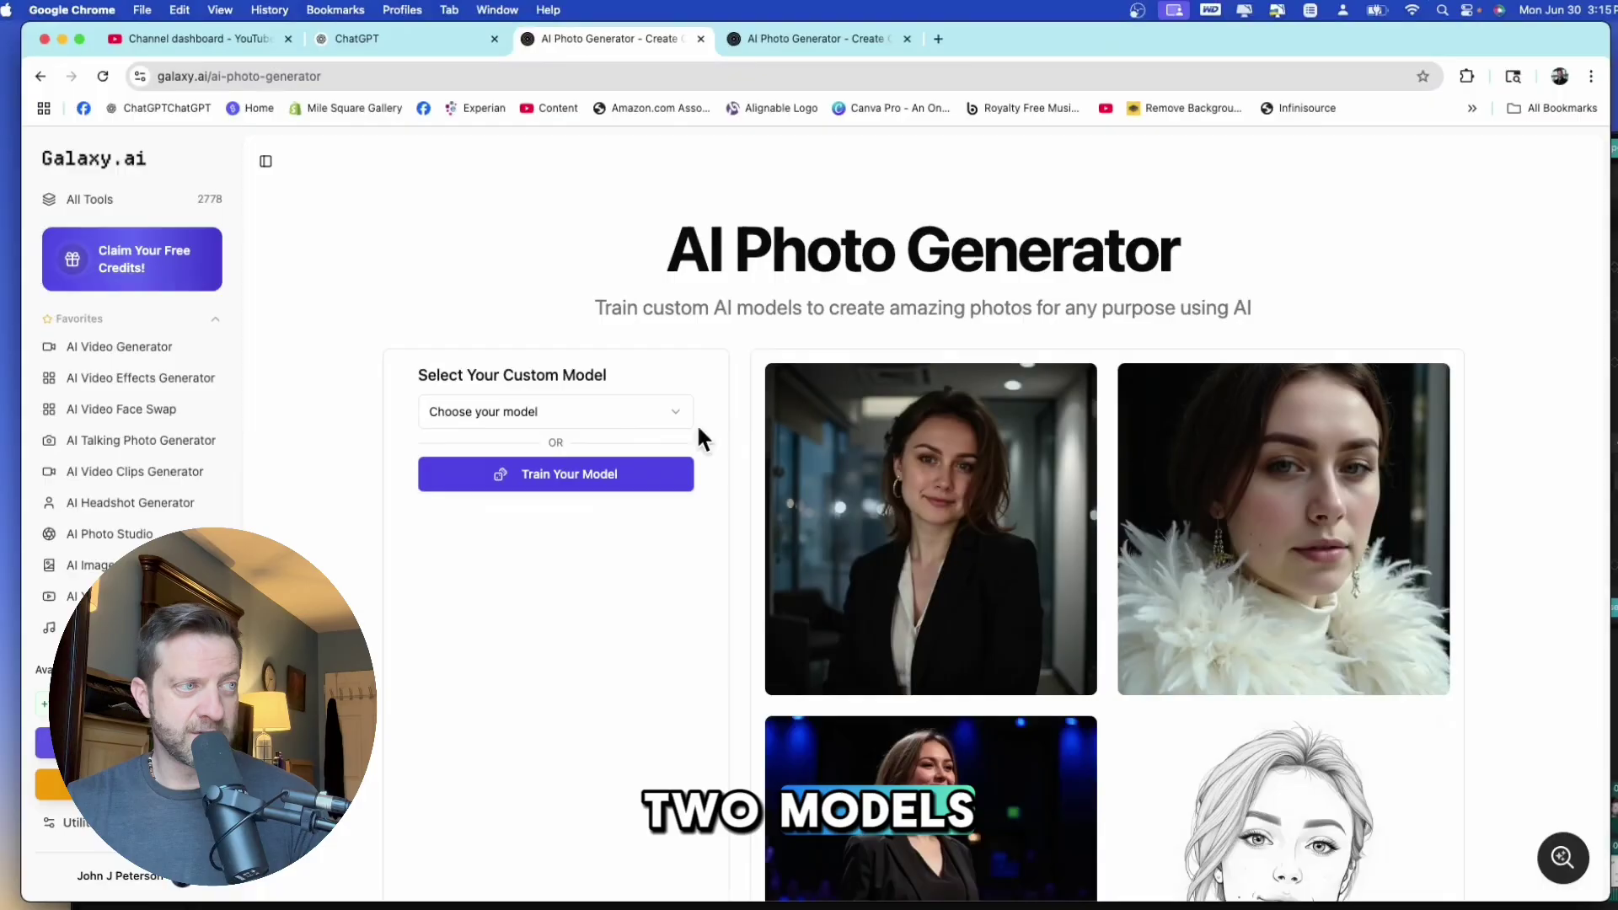
pyautogui.click(620, 418)
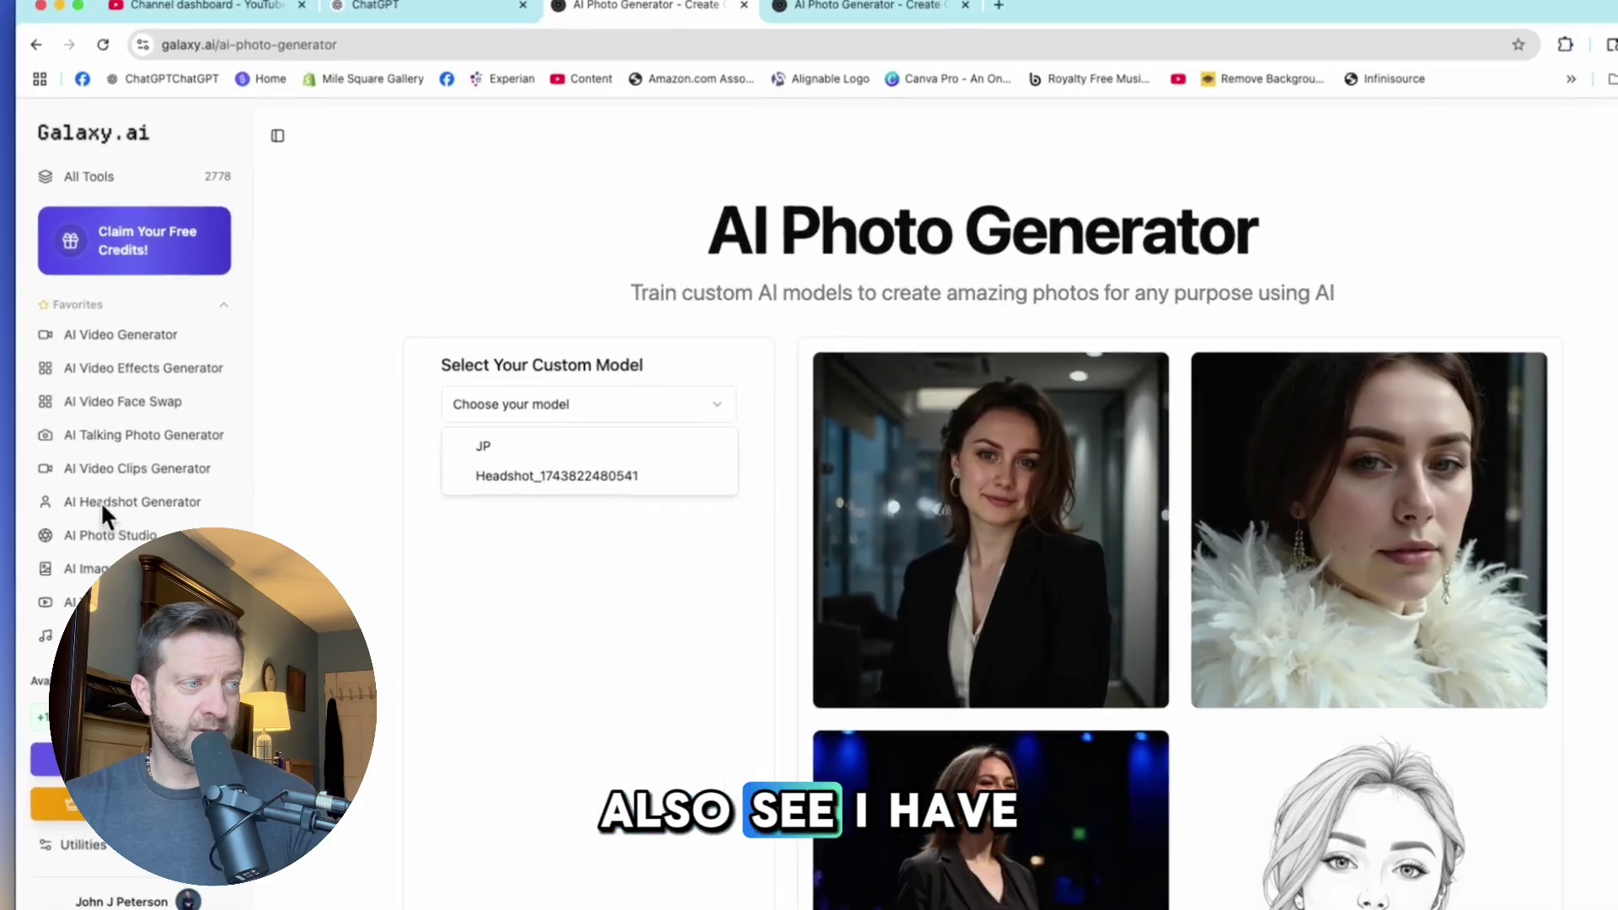
# Open the AI Headshot Generator and view its photo upload sources and the device's image files, closing without uploading
pyautogui.click(103, 506)
pyautogui.click(103, 505)
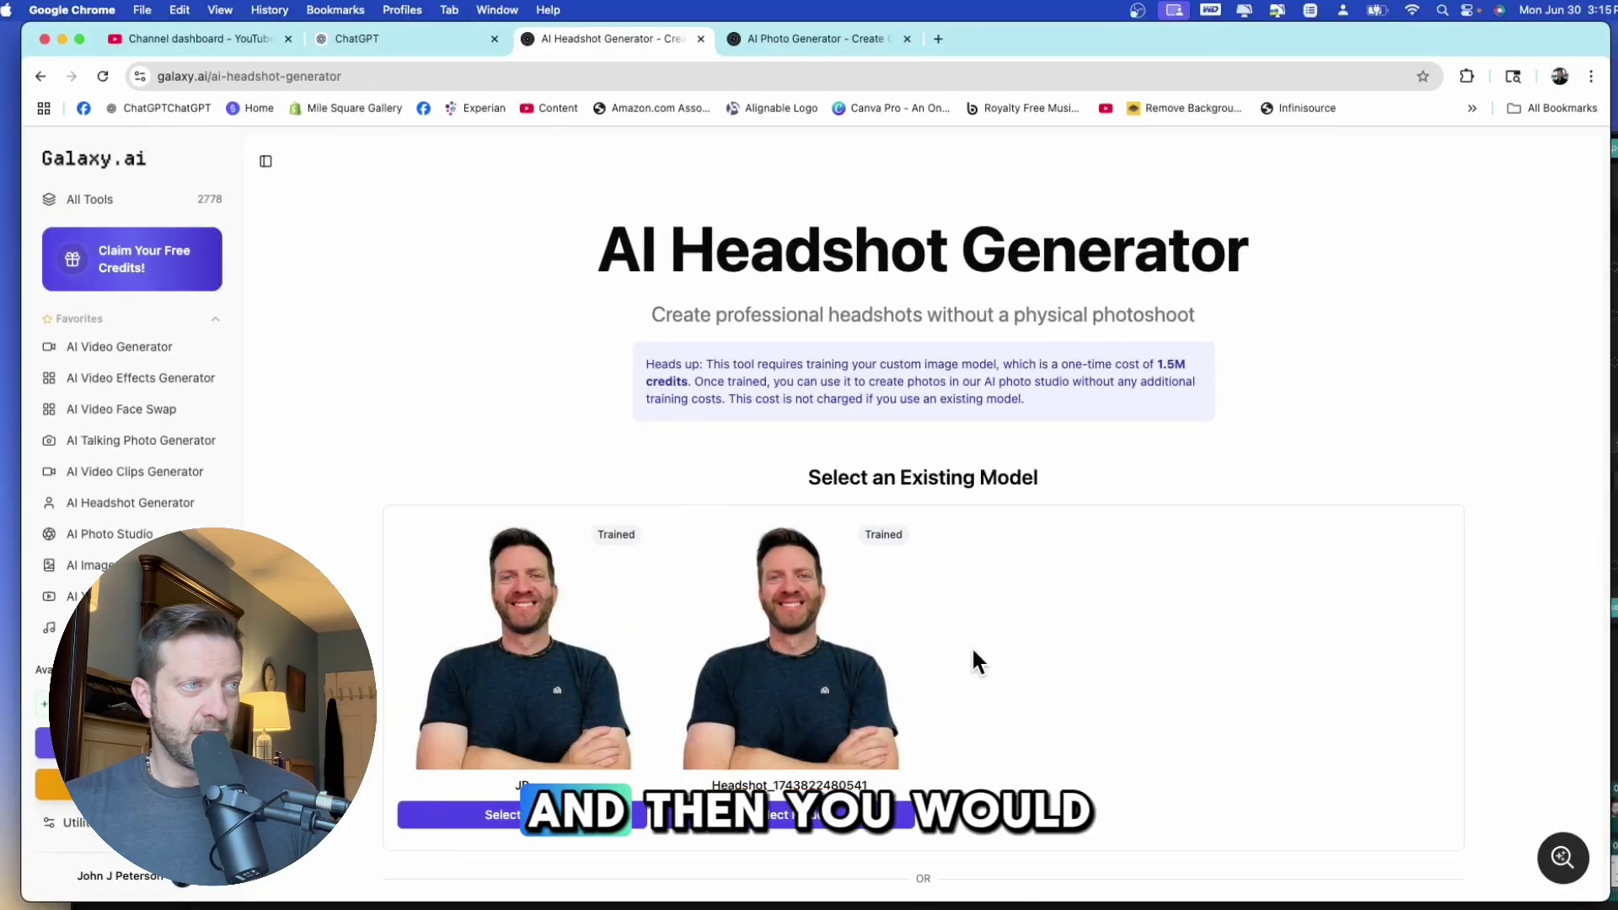
pyautogui.scroll(-5, 971, 660)
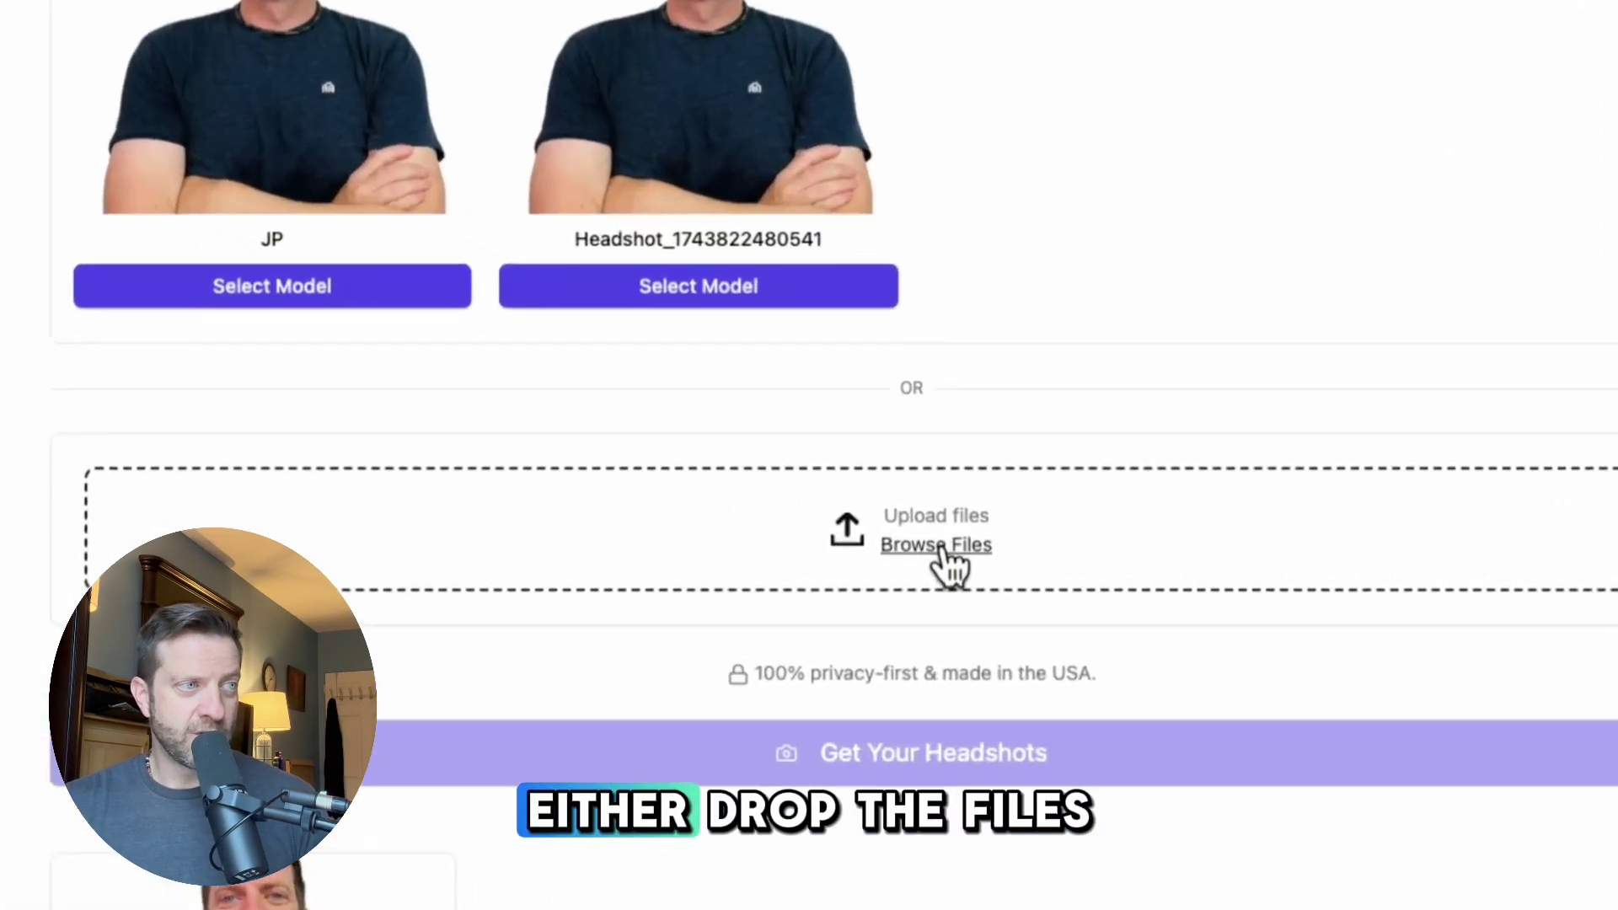
pyautogui.click(944, 548)
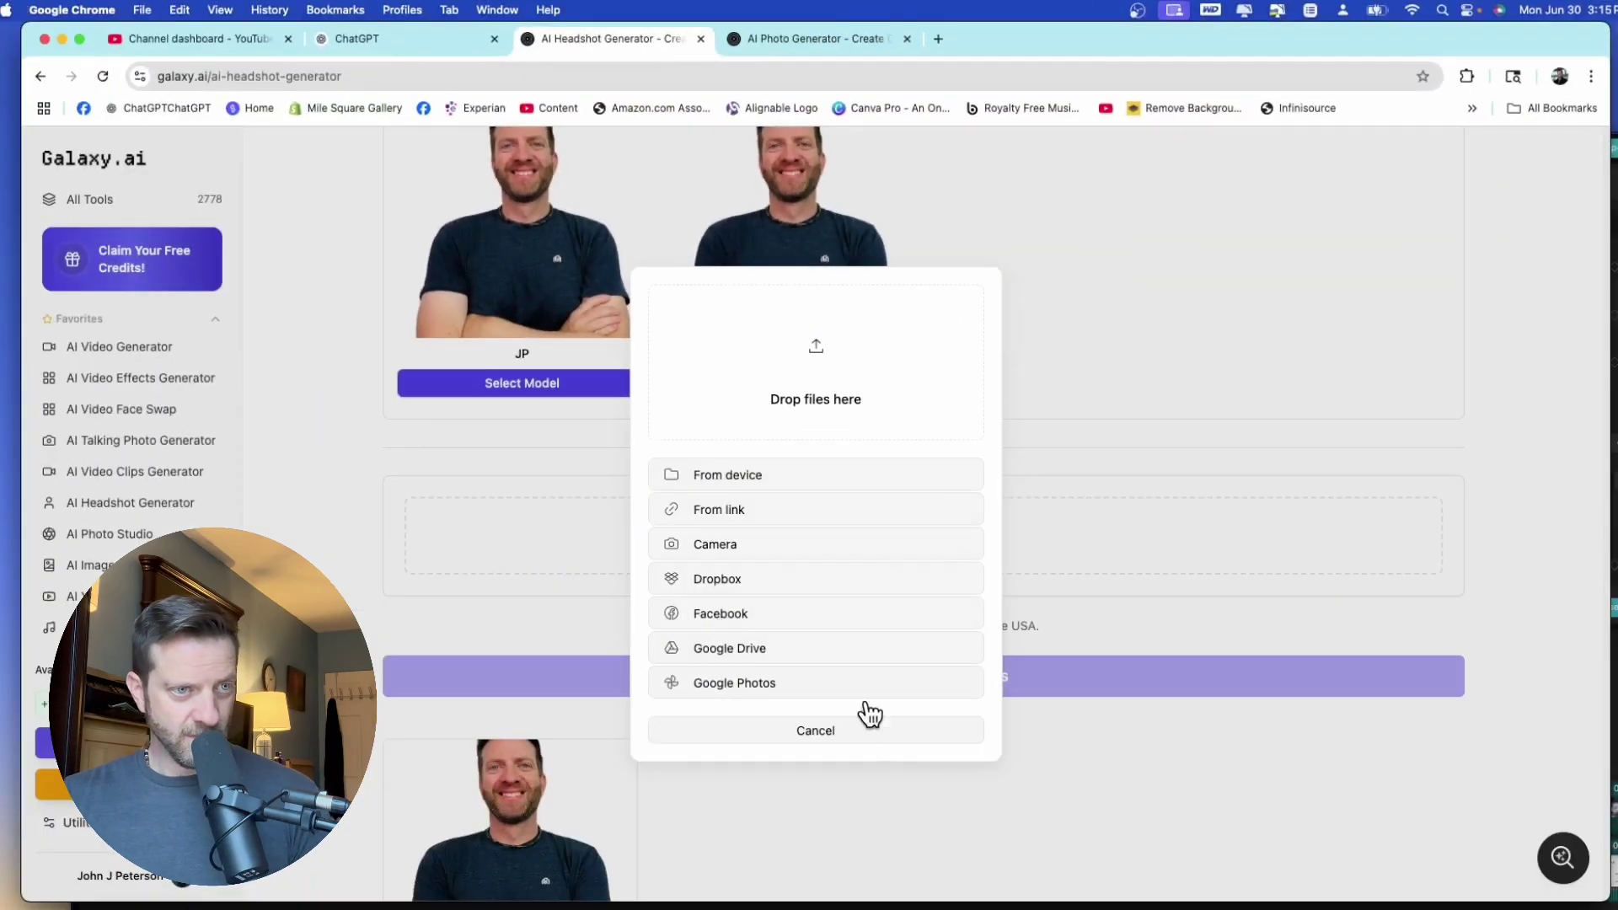
pyautogui.click(739, 472)
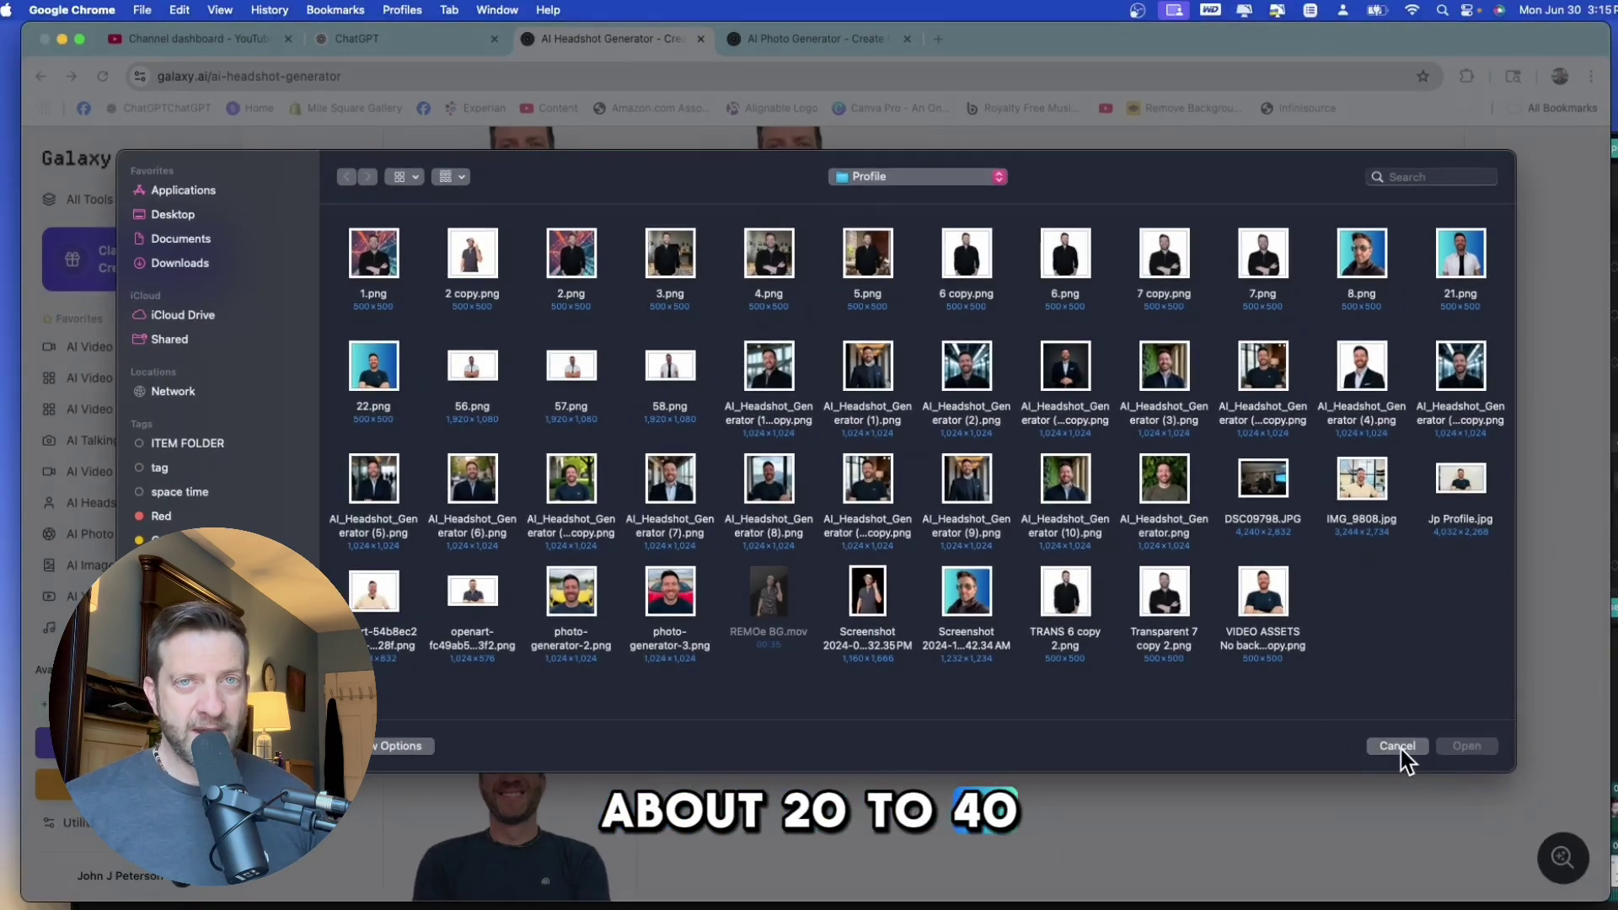
pyautogui.click(1398, 746)
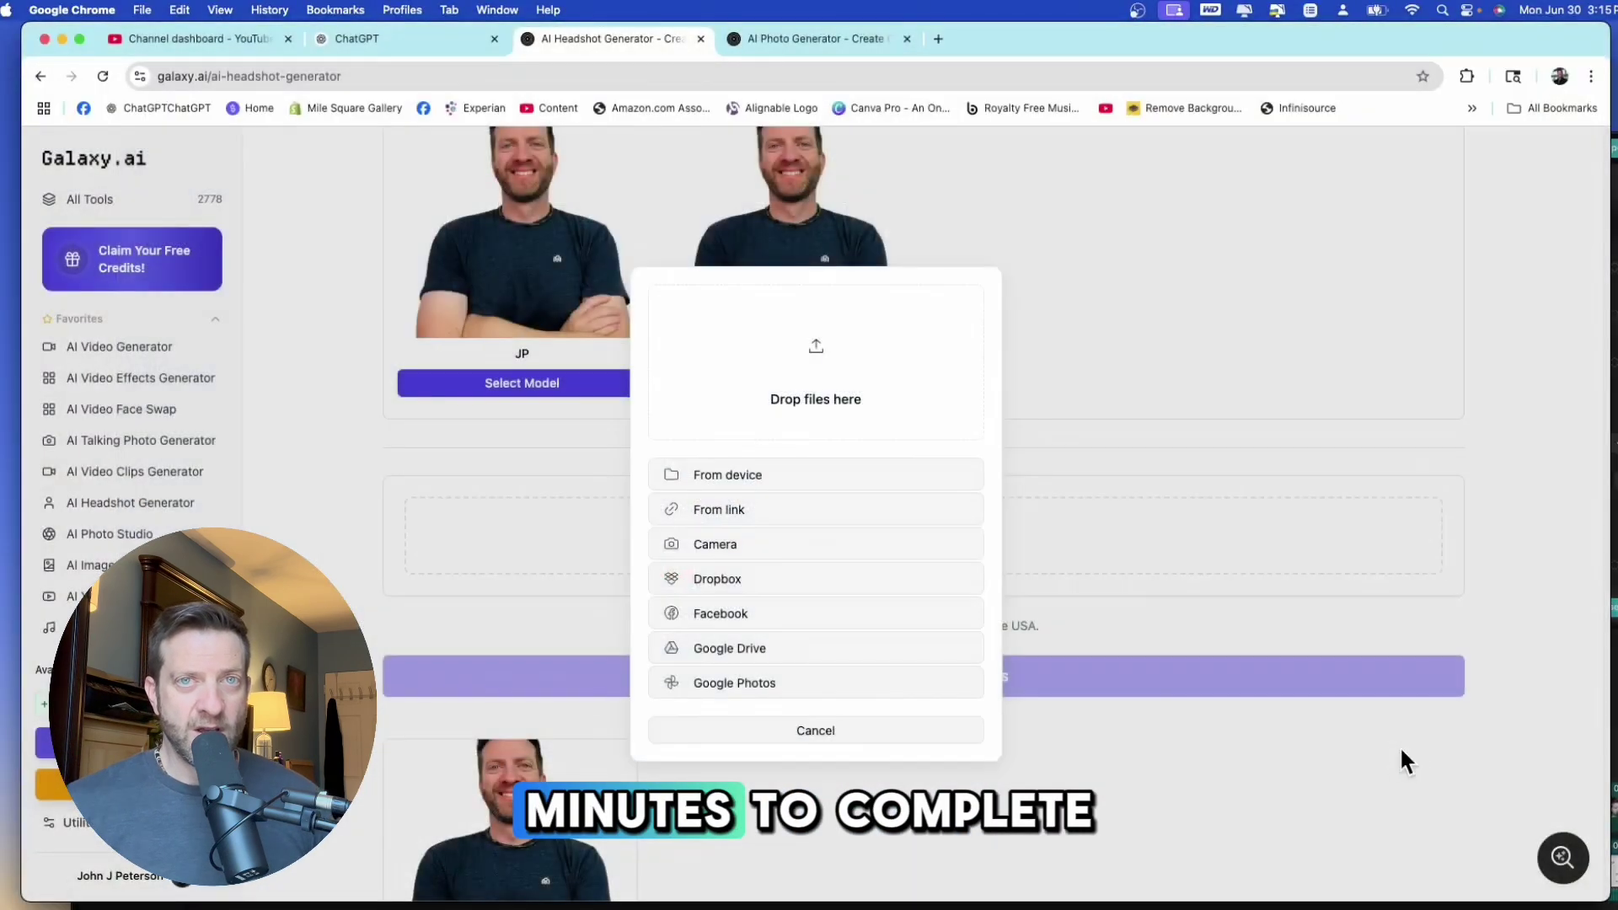
pyautogui.click(807, 732)
pyautogui.scroll(5, 846, 427)
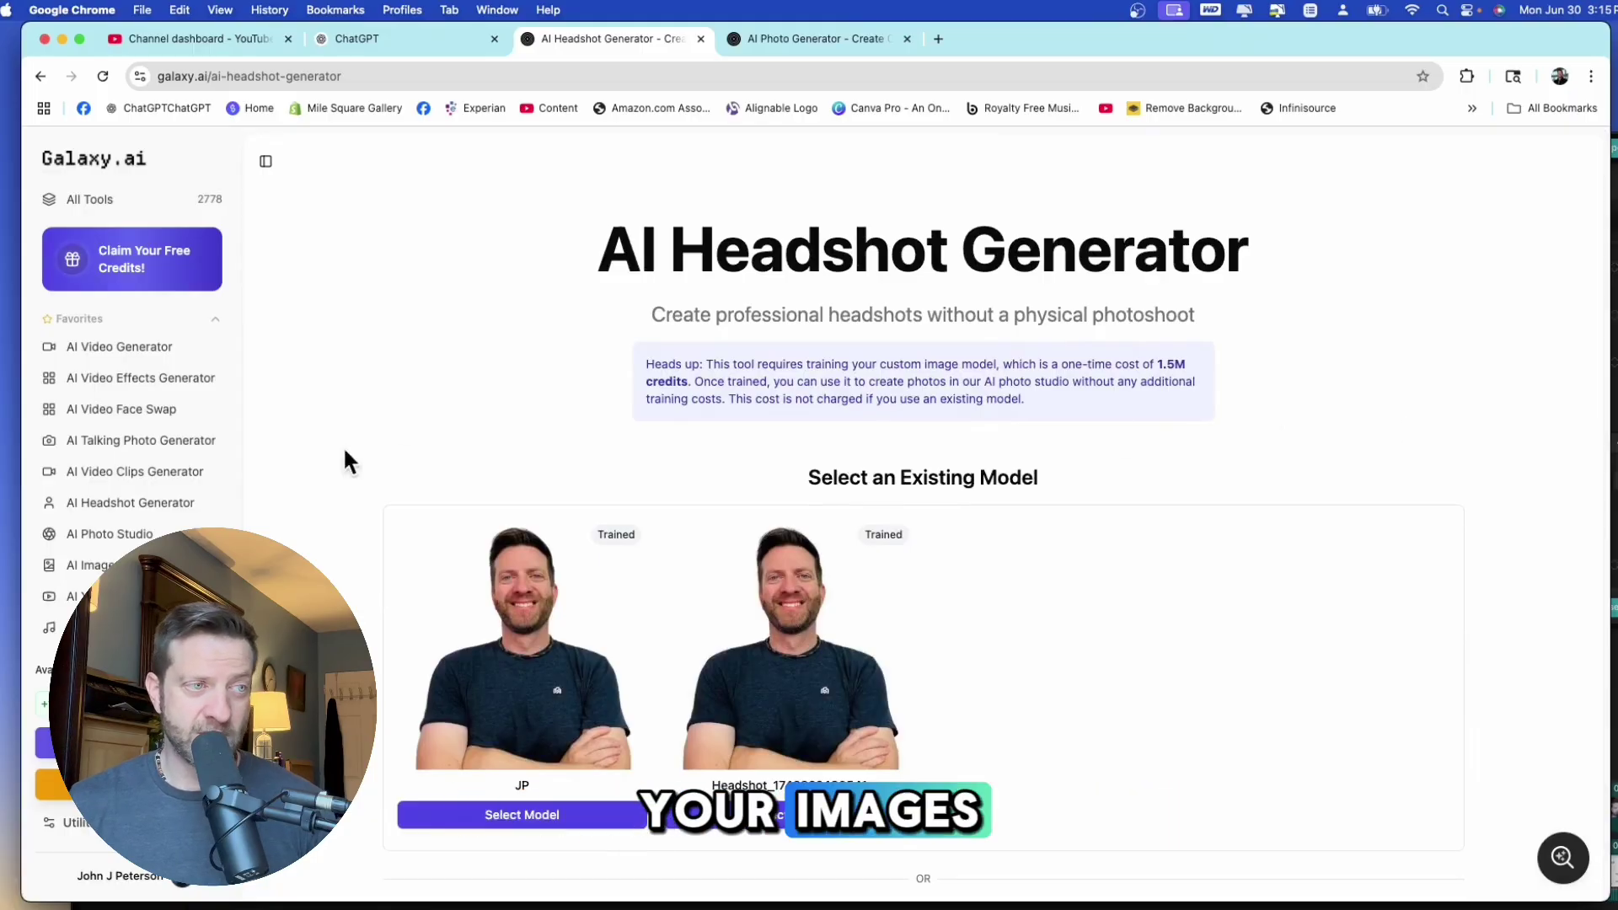
# Examine the headshot generator's tutorial and its explanation of uploading photos, model training and getting headshots
pyautogui.scroll(-10, 630, 493)
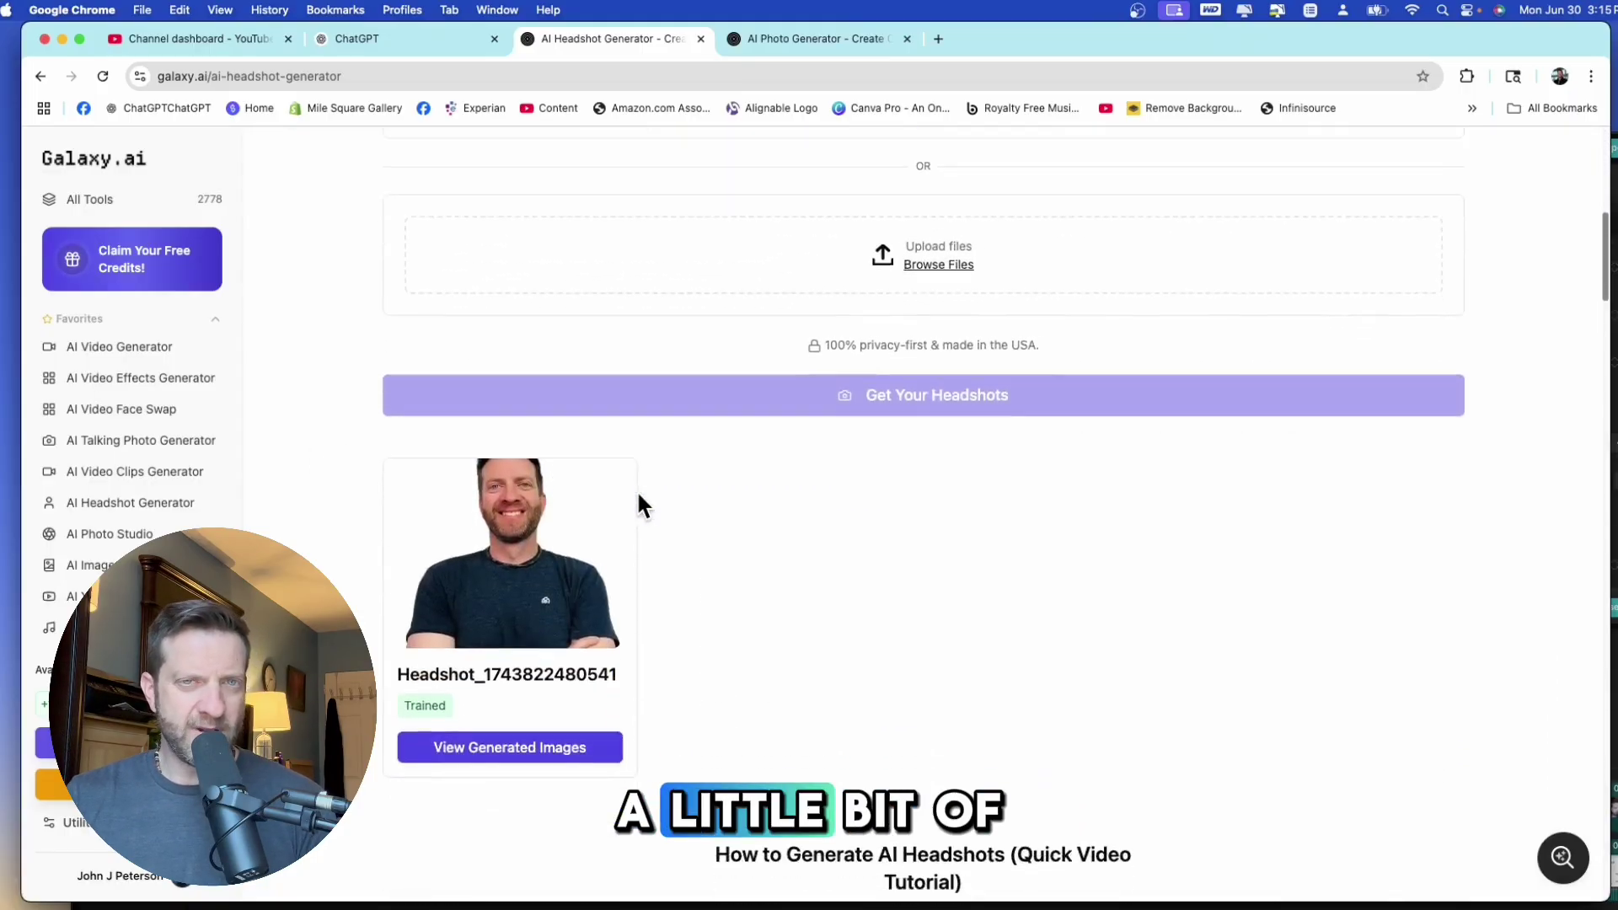
pyautogui.scroll(-9, 639, 503)
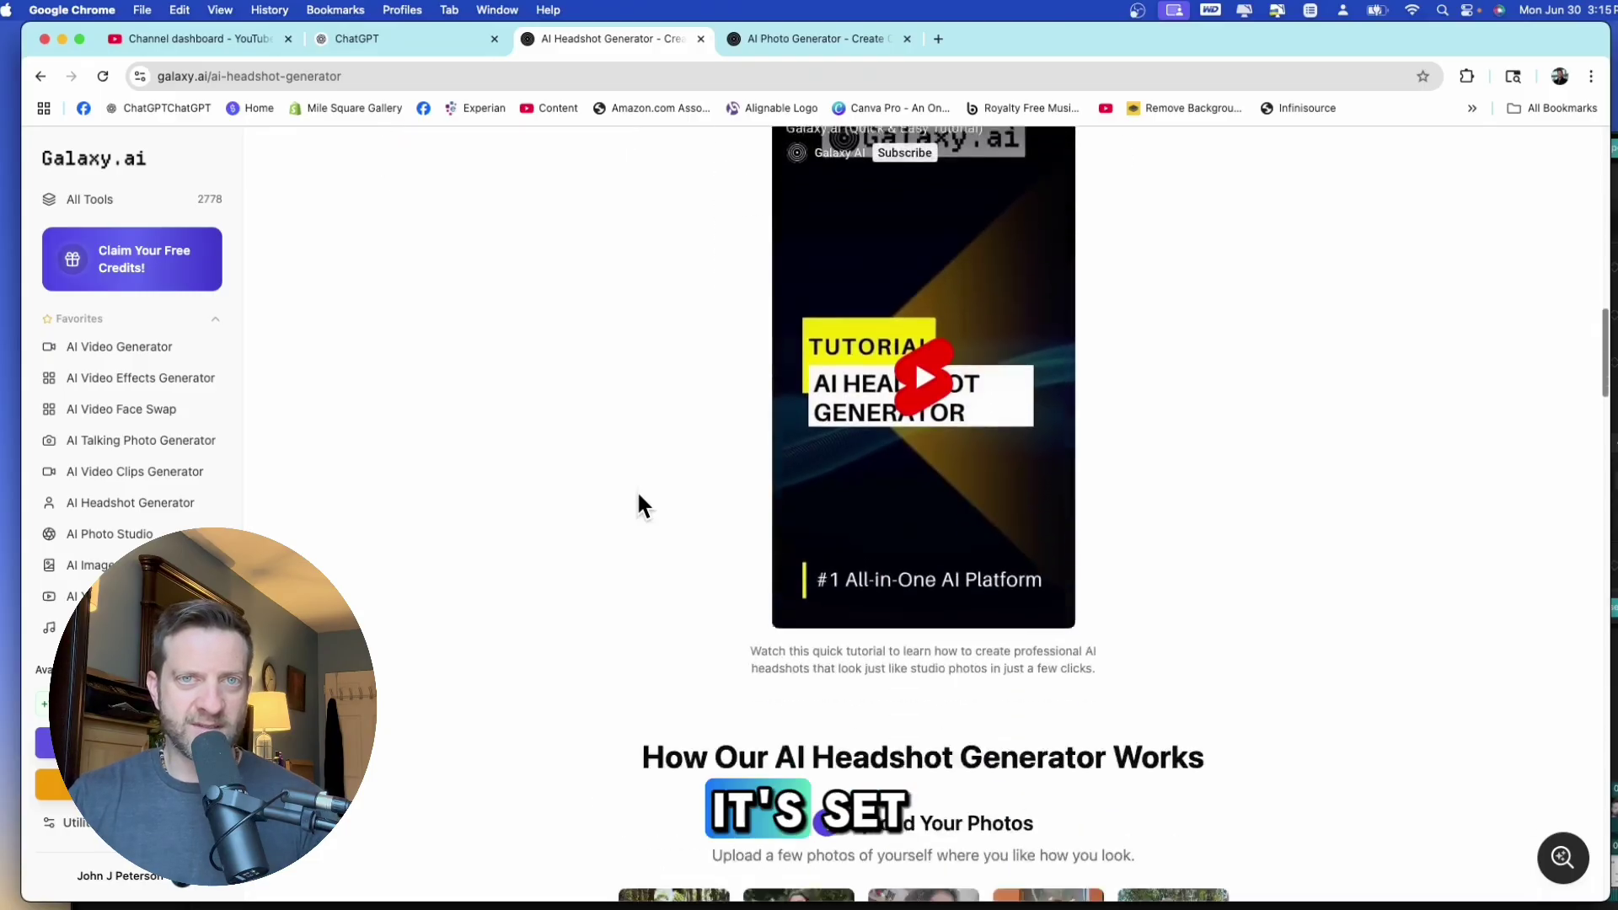
pyautogui.scroll(-1, 639, 504)
pyautogui.scroll(-8, 638, 504)
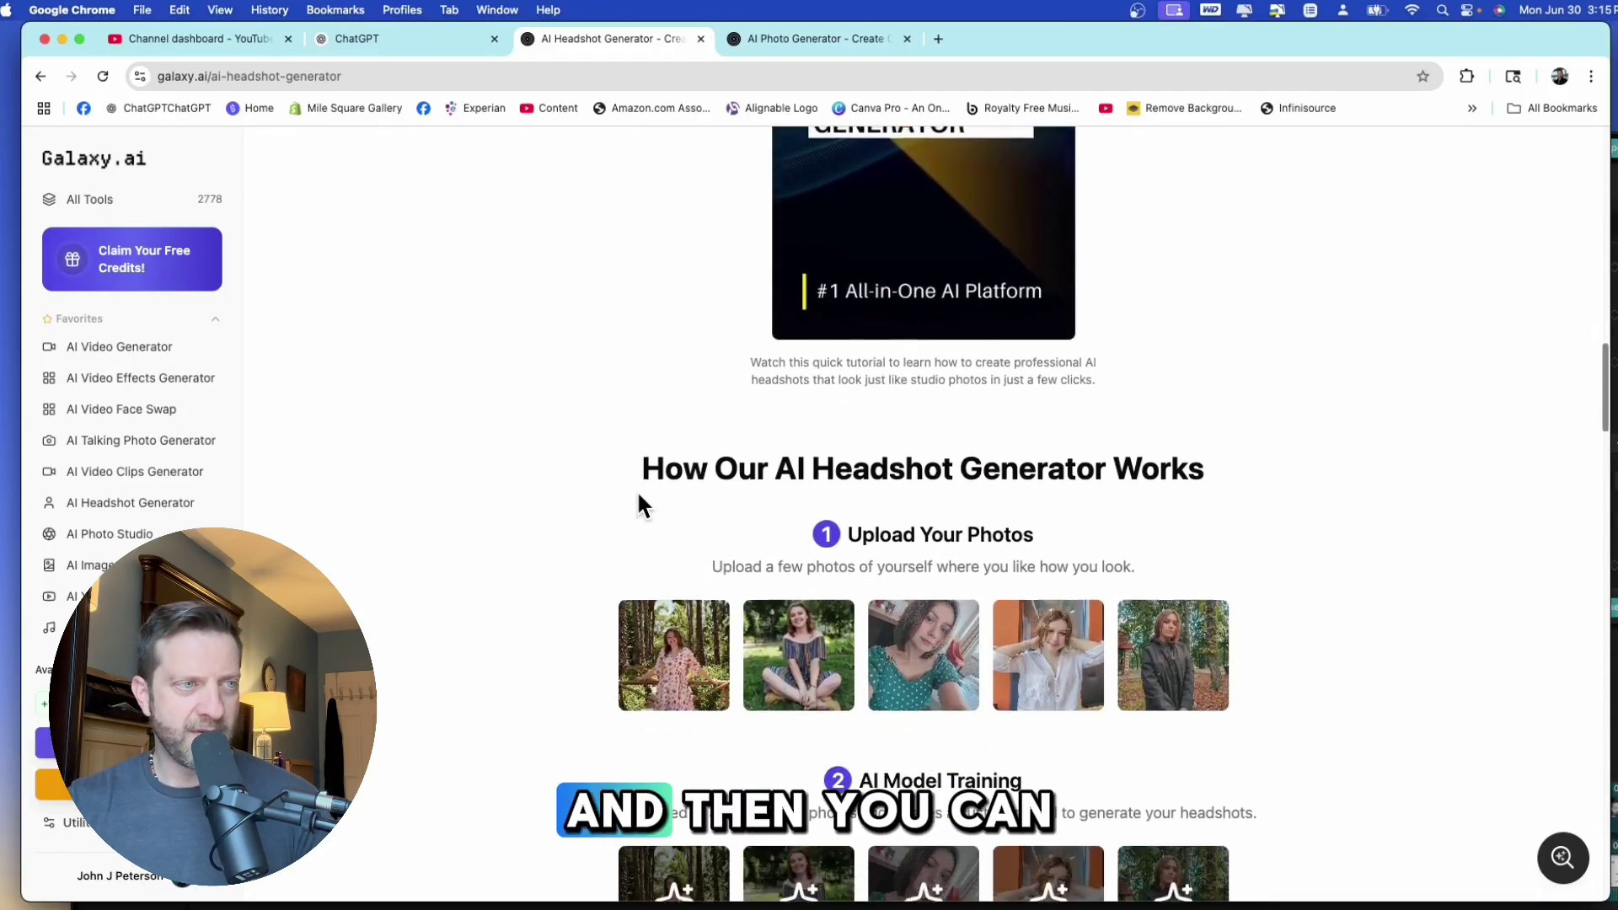
pyautogui.scroll(-3, 639, 497)
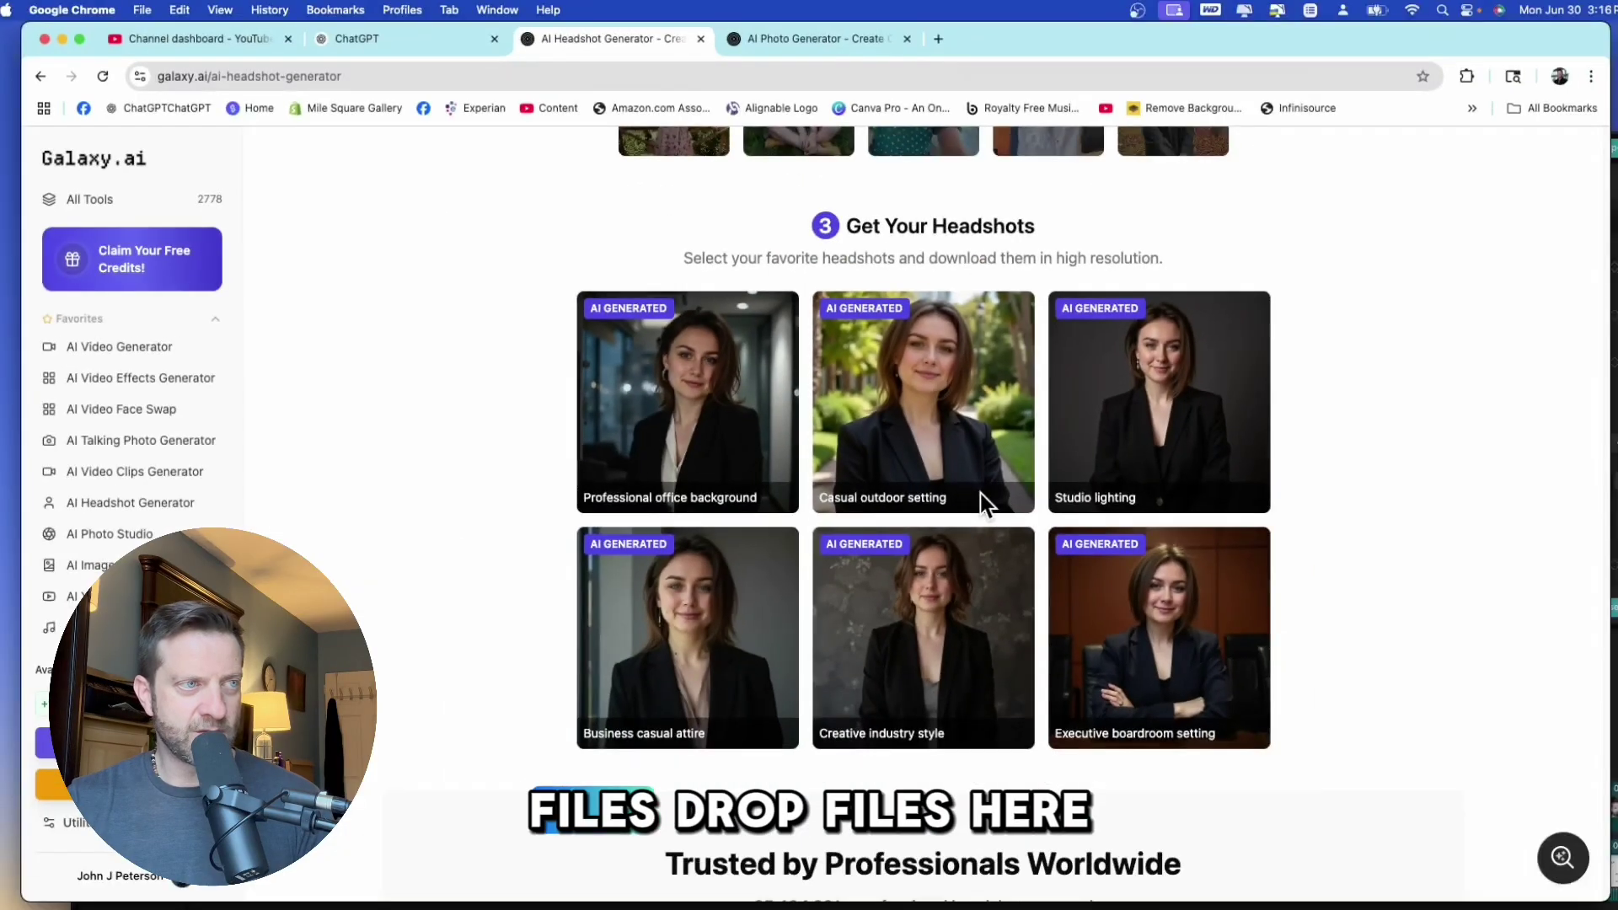
# Try uploading TRANS 6 copy 2.png from the Profile folder inside the Desktop's VIDEO ASSETS as a headshot training photo, and close the upload window
pyautogui.scroll(12, 1007, 491)
pyautogui.scroll(-10, 966, 492)
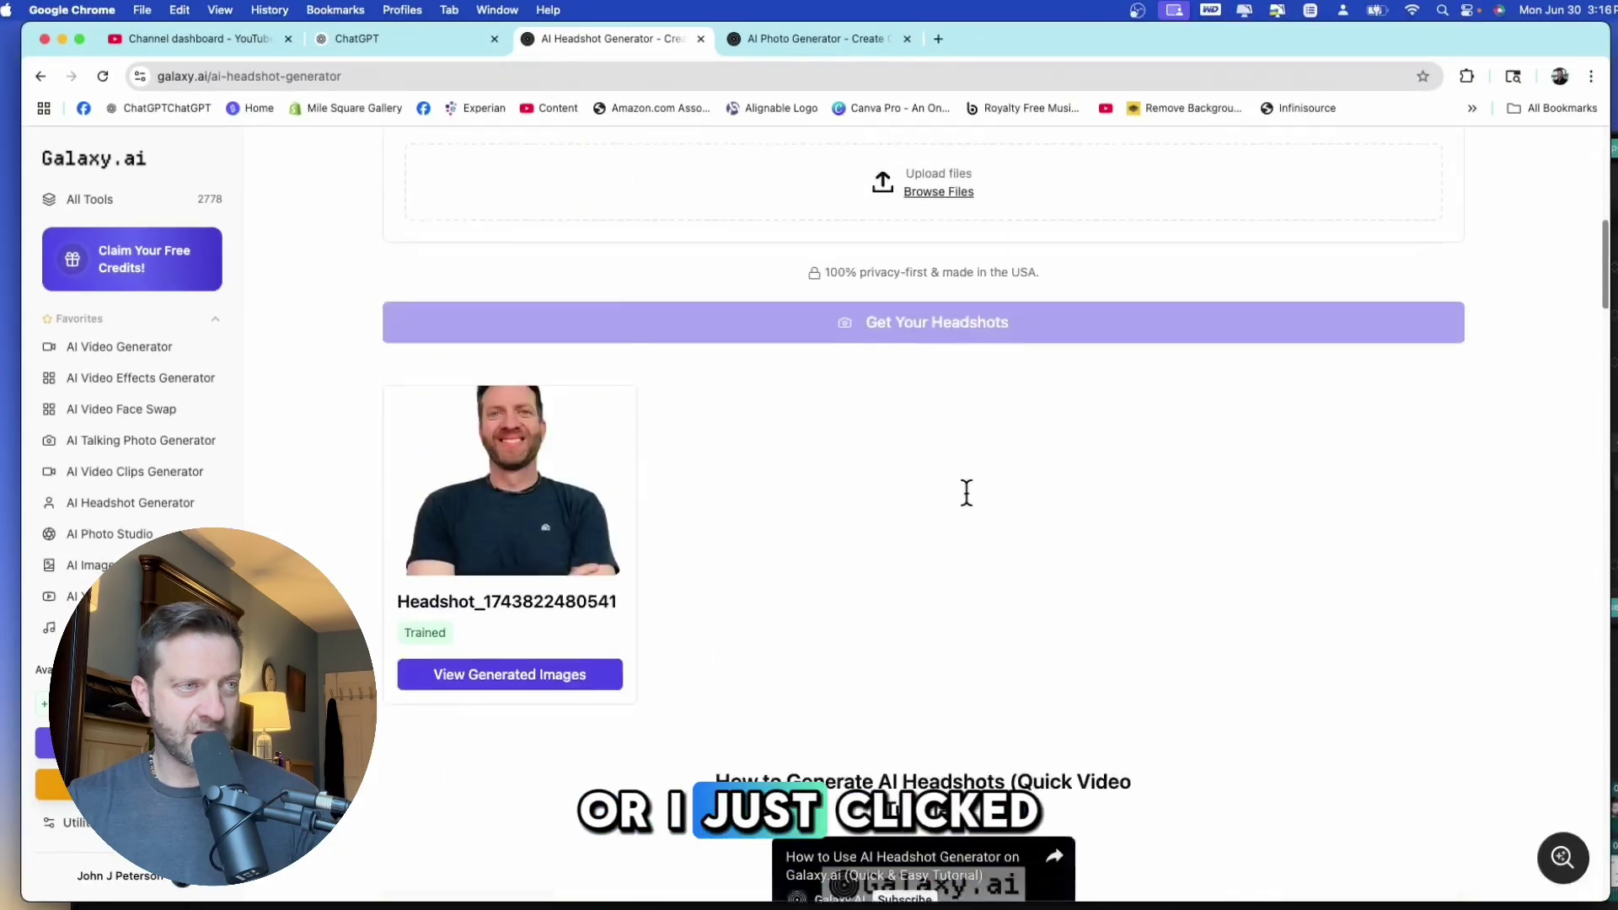
pyautogui.scroll(3, 964, 490)
pyautogui.click(949, 435)
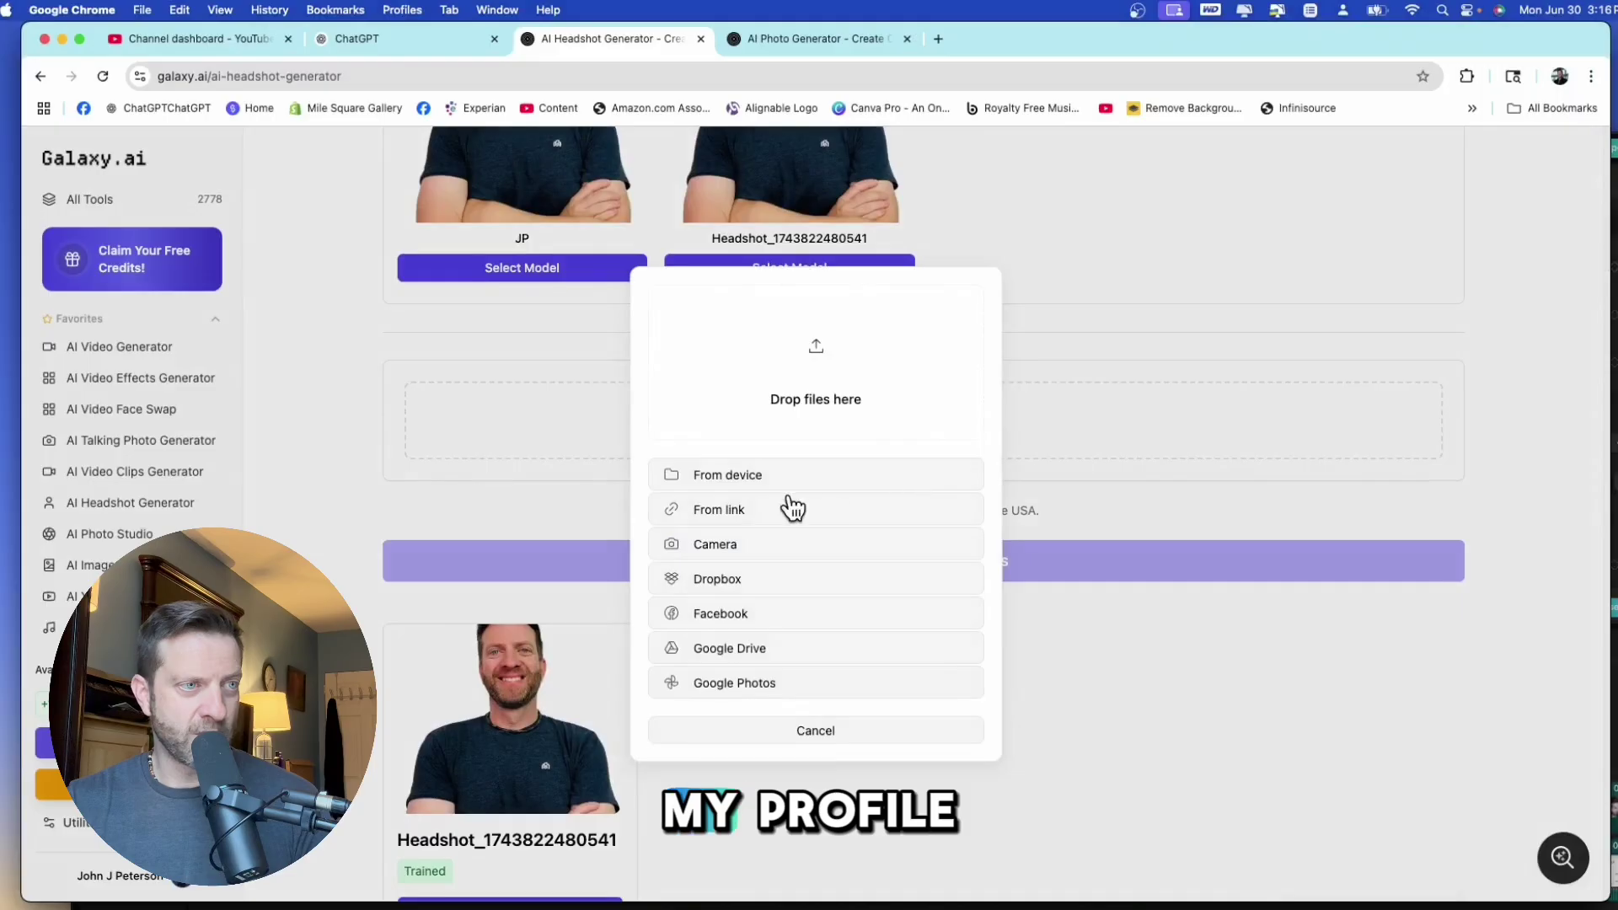
pyautogui.click(849, 403)
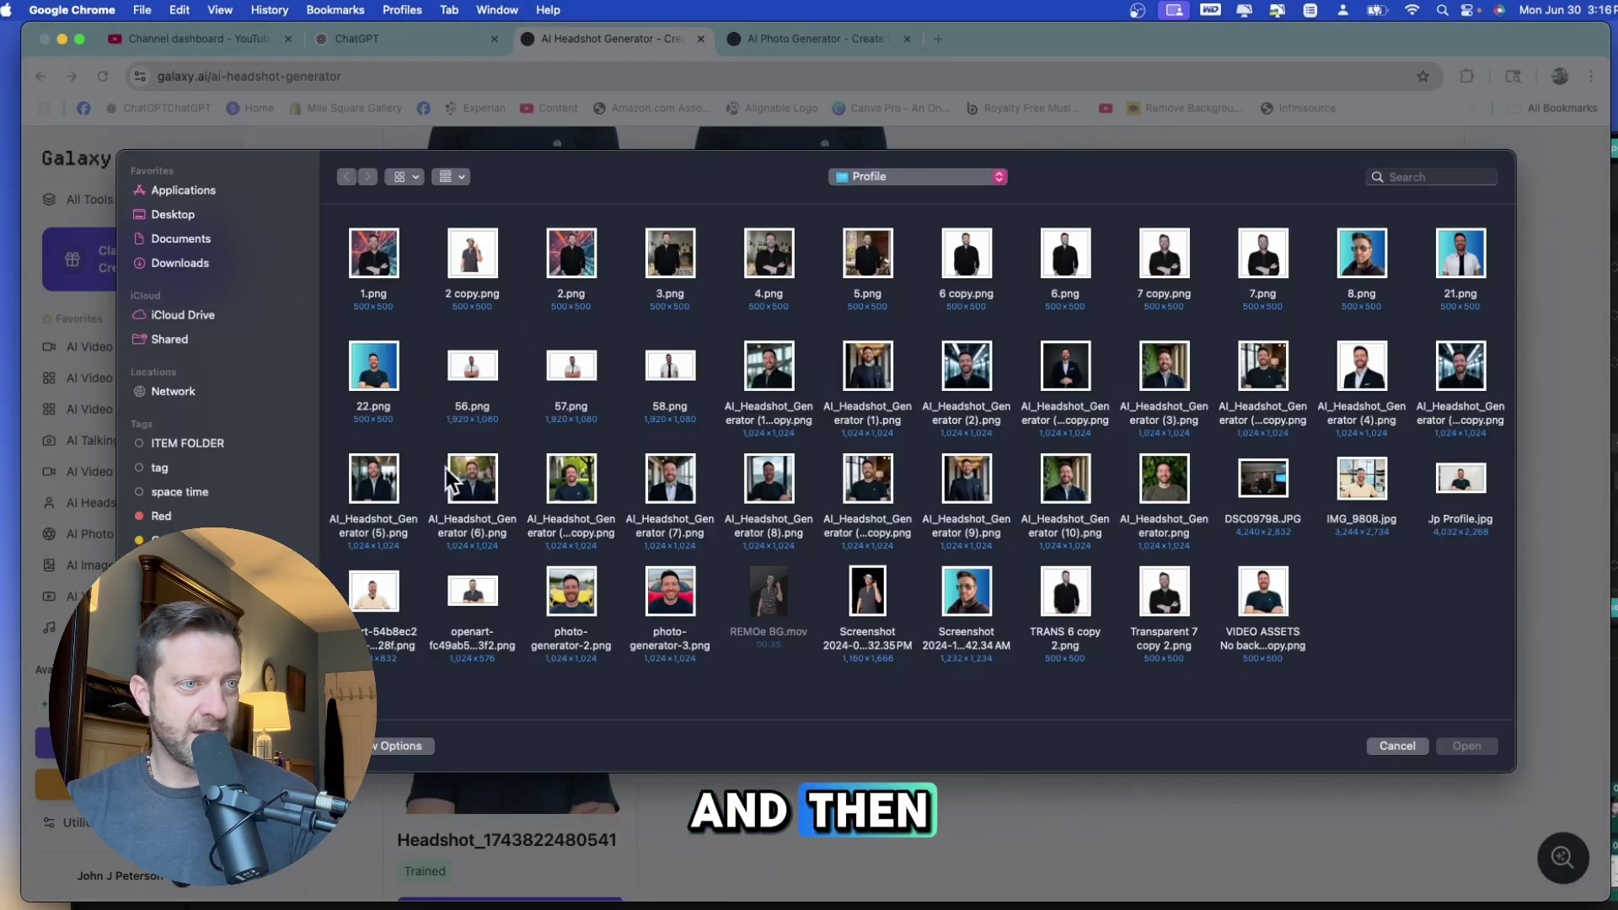
pyautogui.click(173, 216)
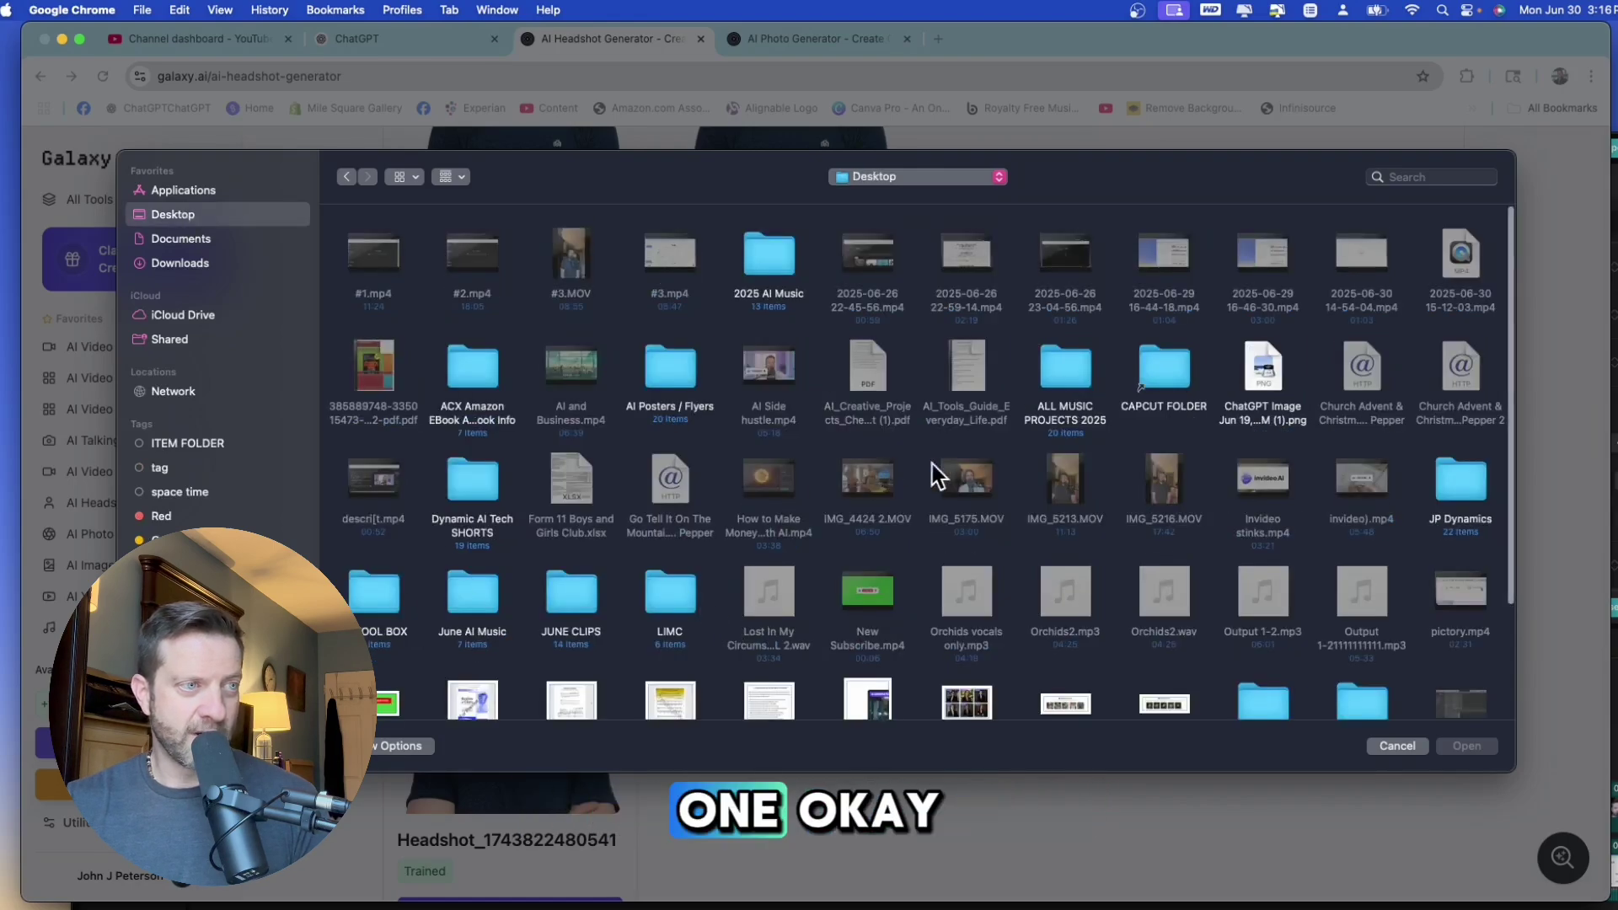
pyautogui.scroll(-5, 935, 476)
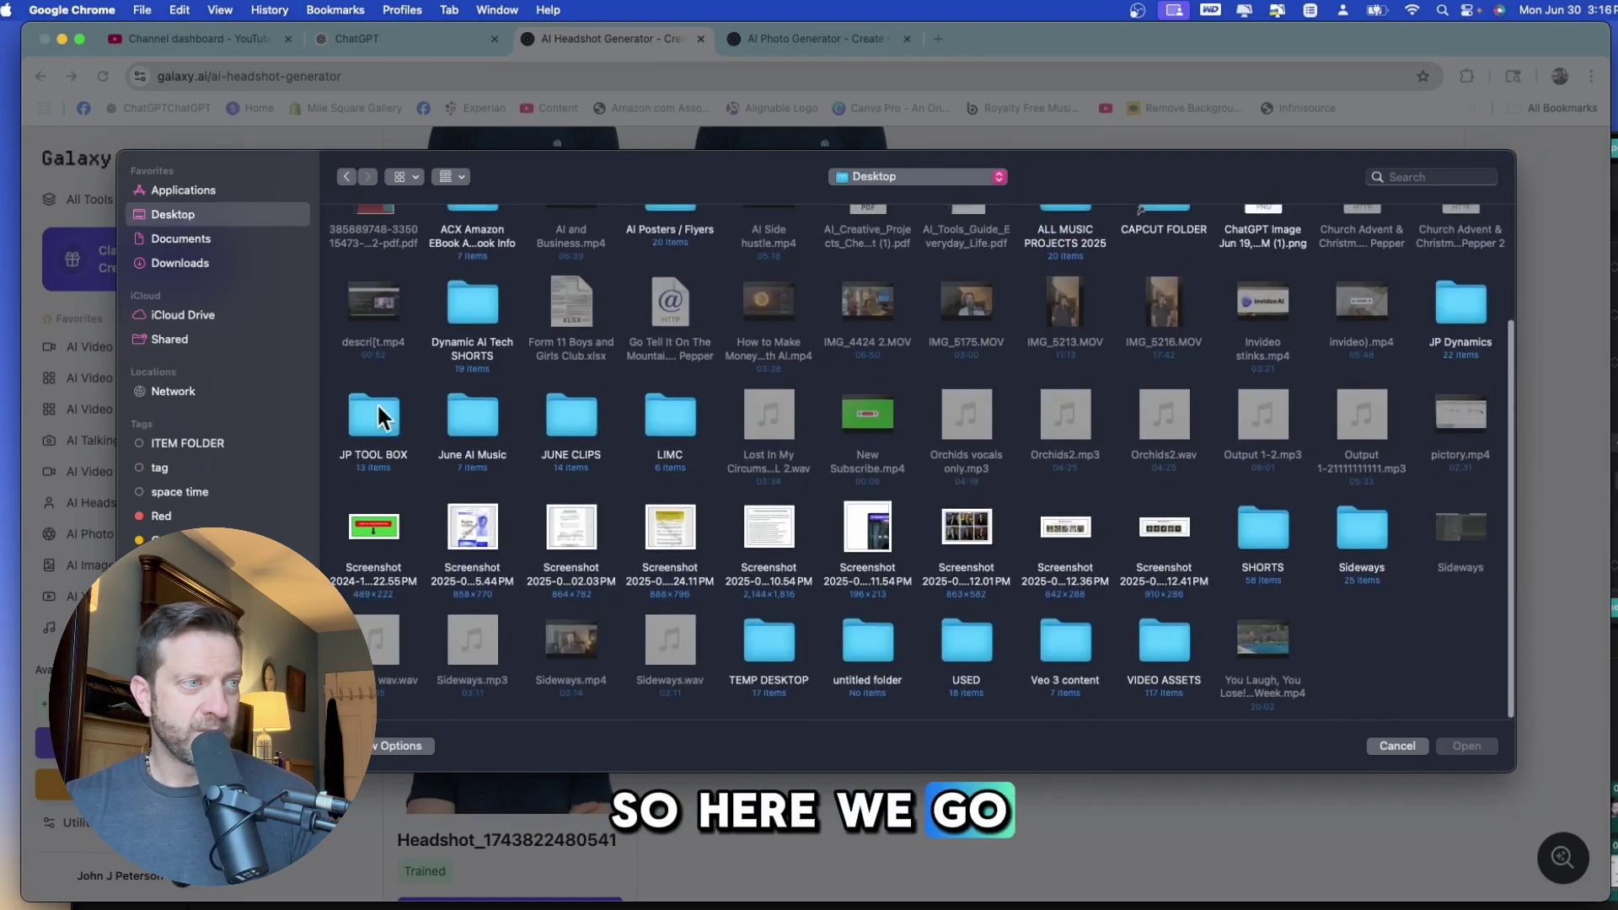
pyautogui.doubleClick(1165, 655)
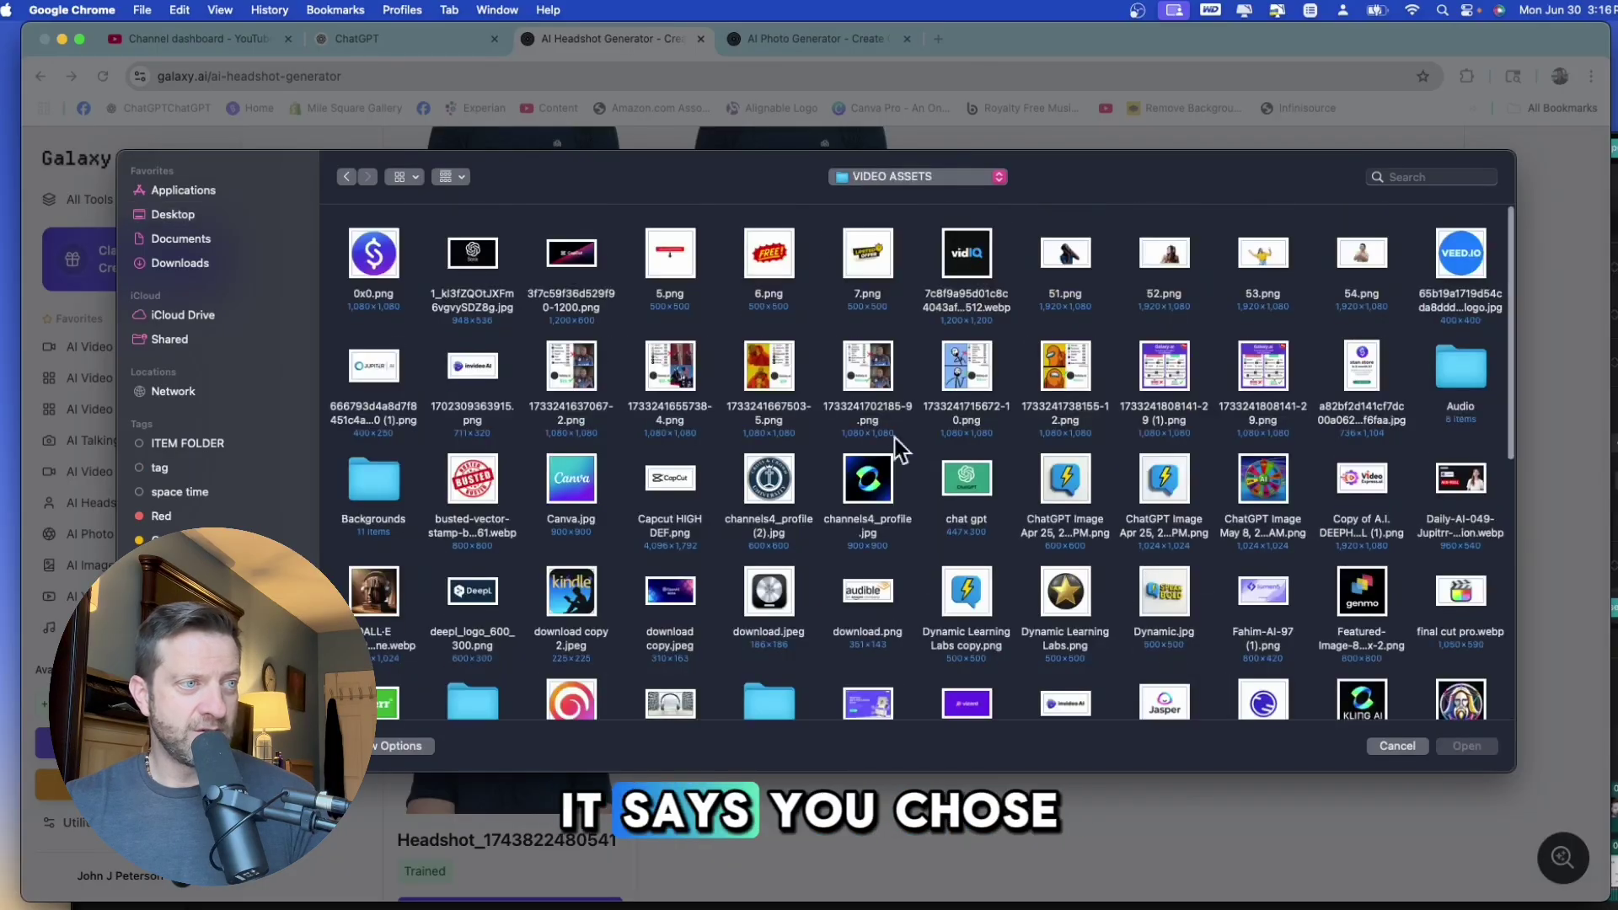
pyautogui.scroll(-5, 524, 607)
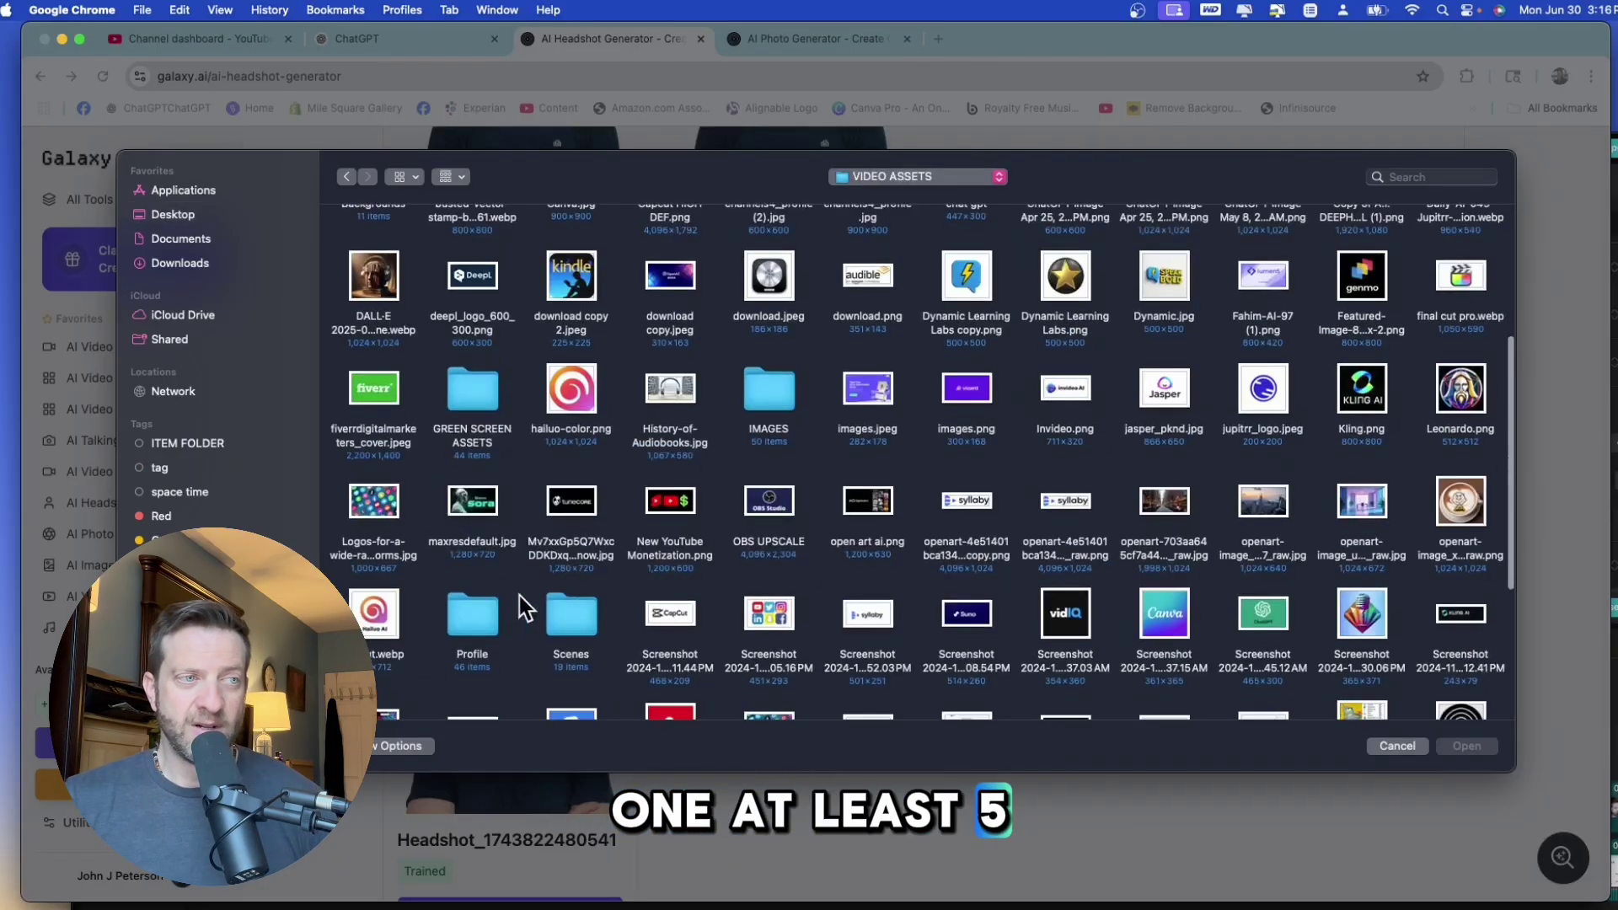
pyautogui.doubleClick(463, 627)
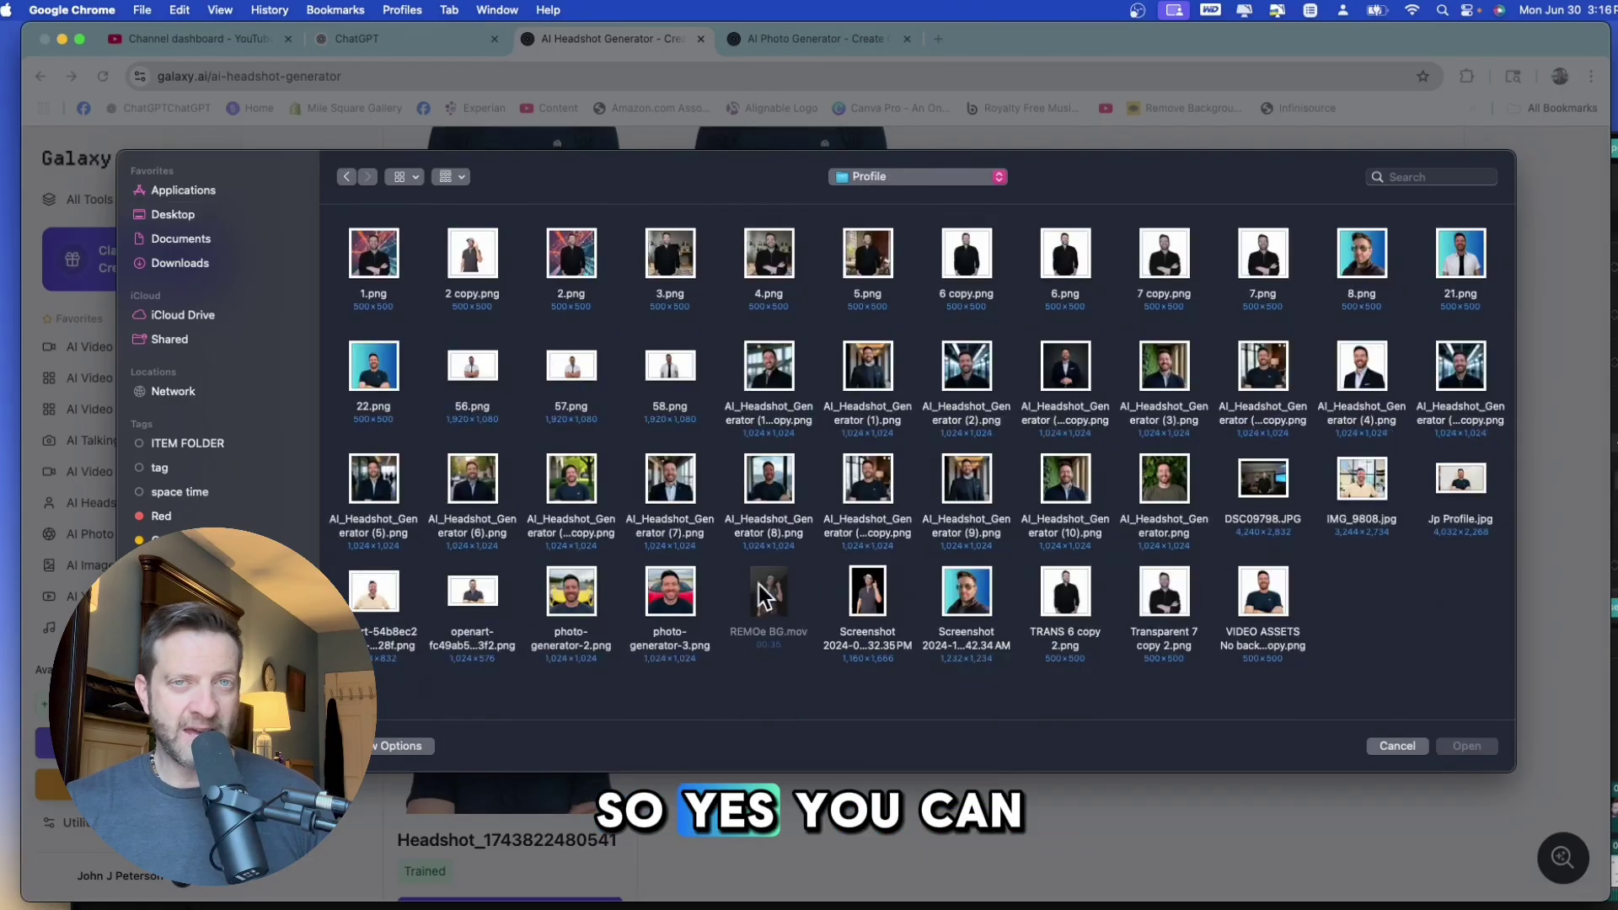
pyautogui.doubleClick(1064, 594)
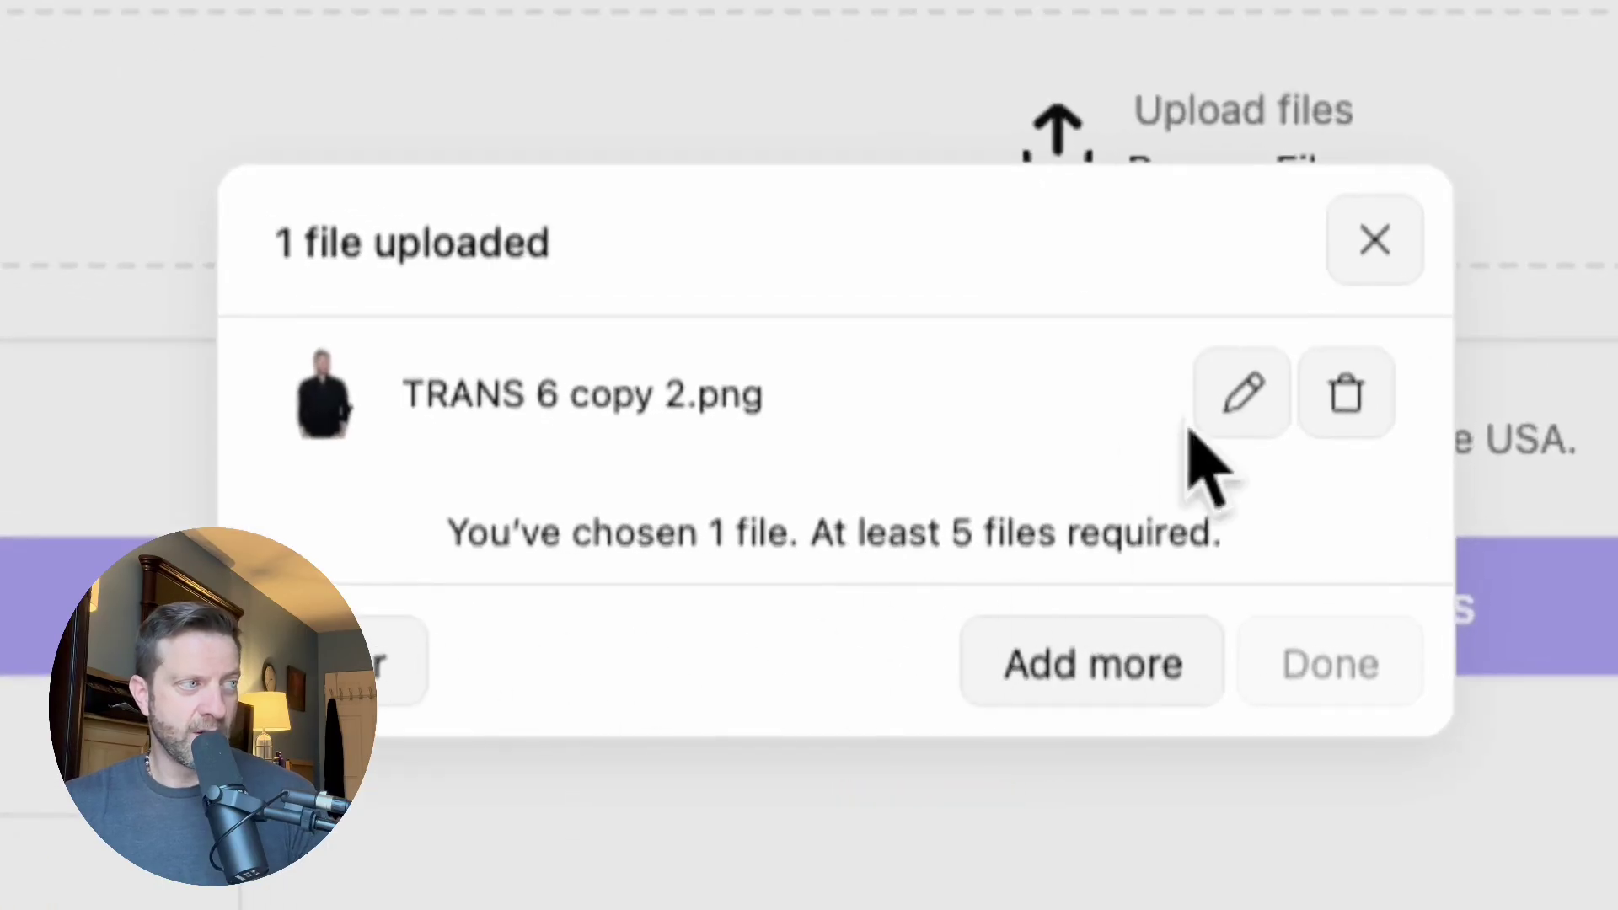
pyautogui.click(1368, 281)
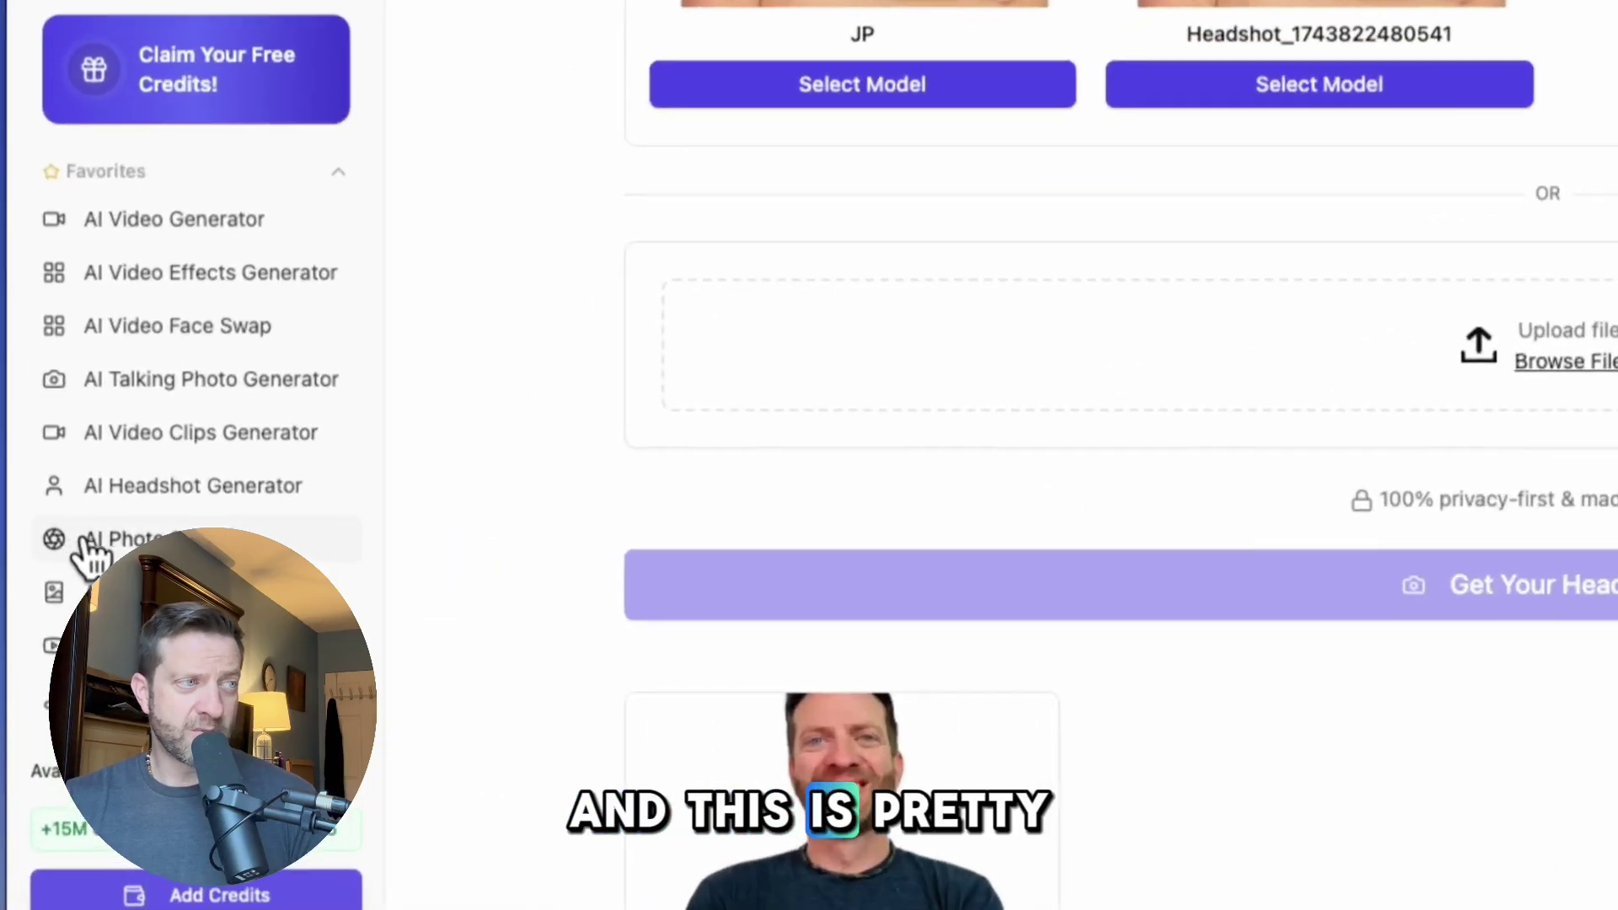
# Return to the AI Photo Studio and look over its sample photos and custom model options
pyautogui.click(84, 541)
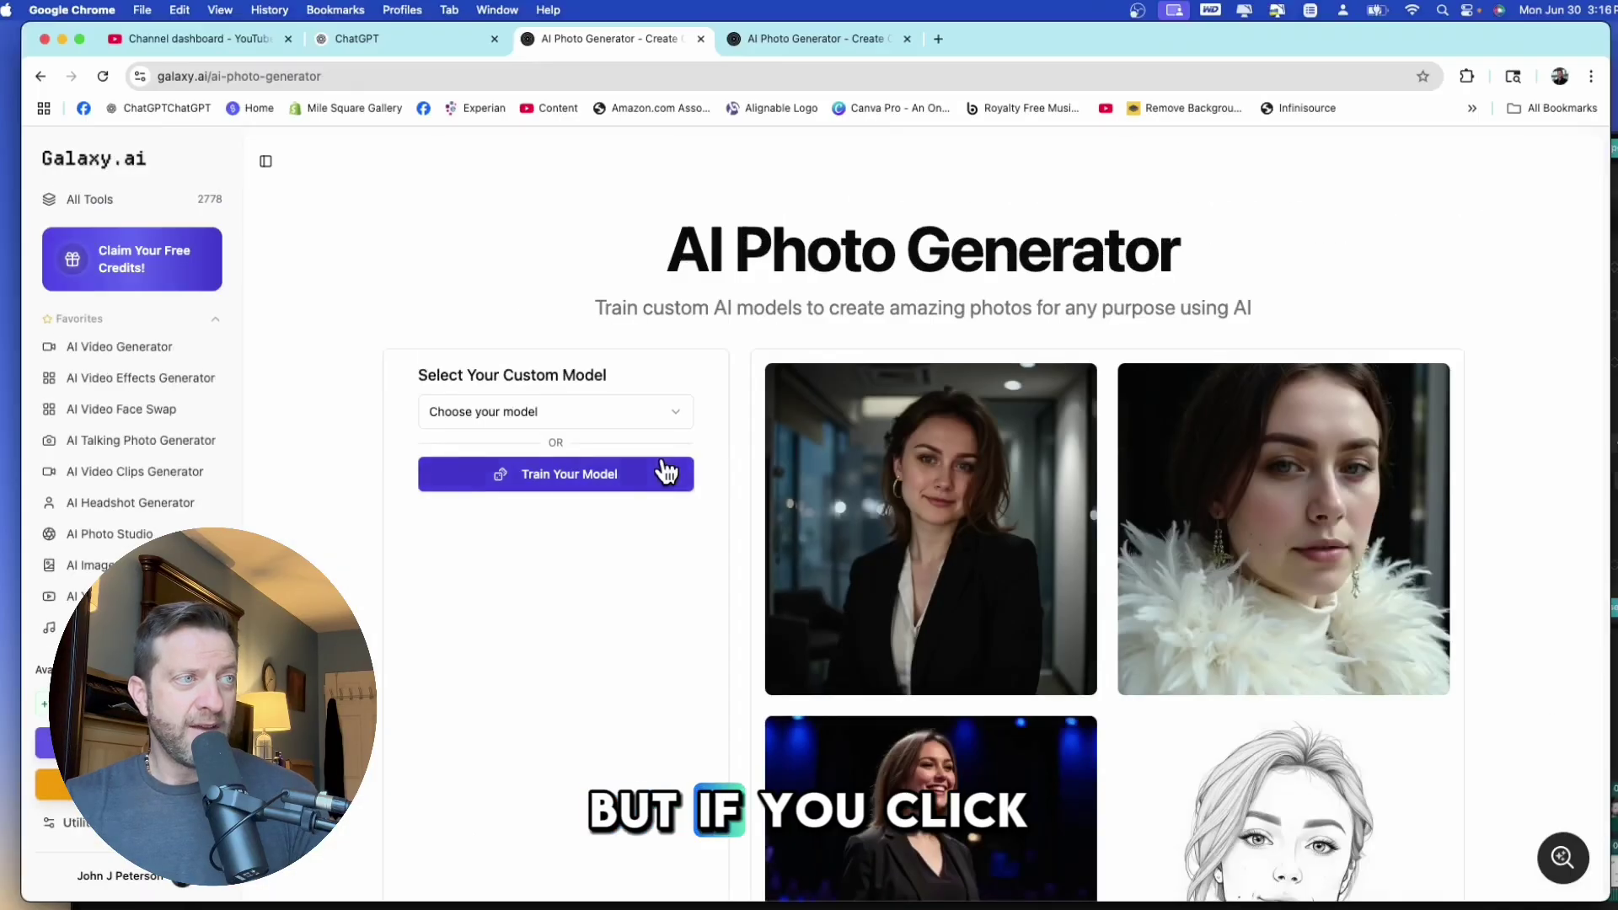
pyautogui.scroll(-3, 1101, 439)
pyautogui.scroll(-7, 663, 462)
pyautogui.scroll(10, 662, 461)
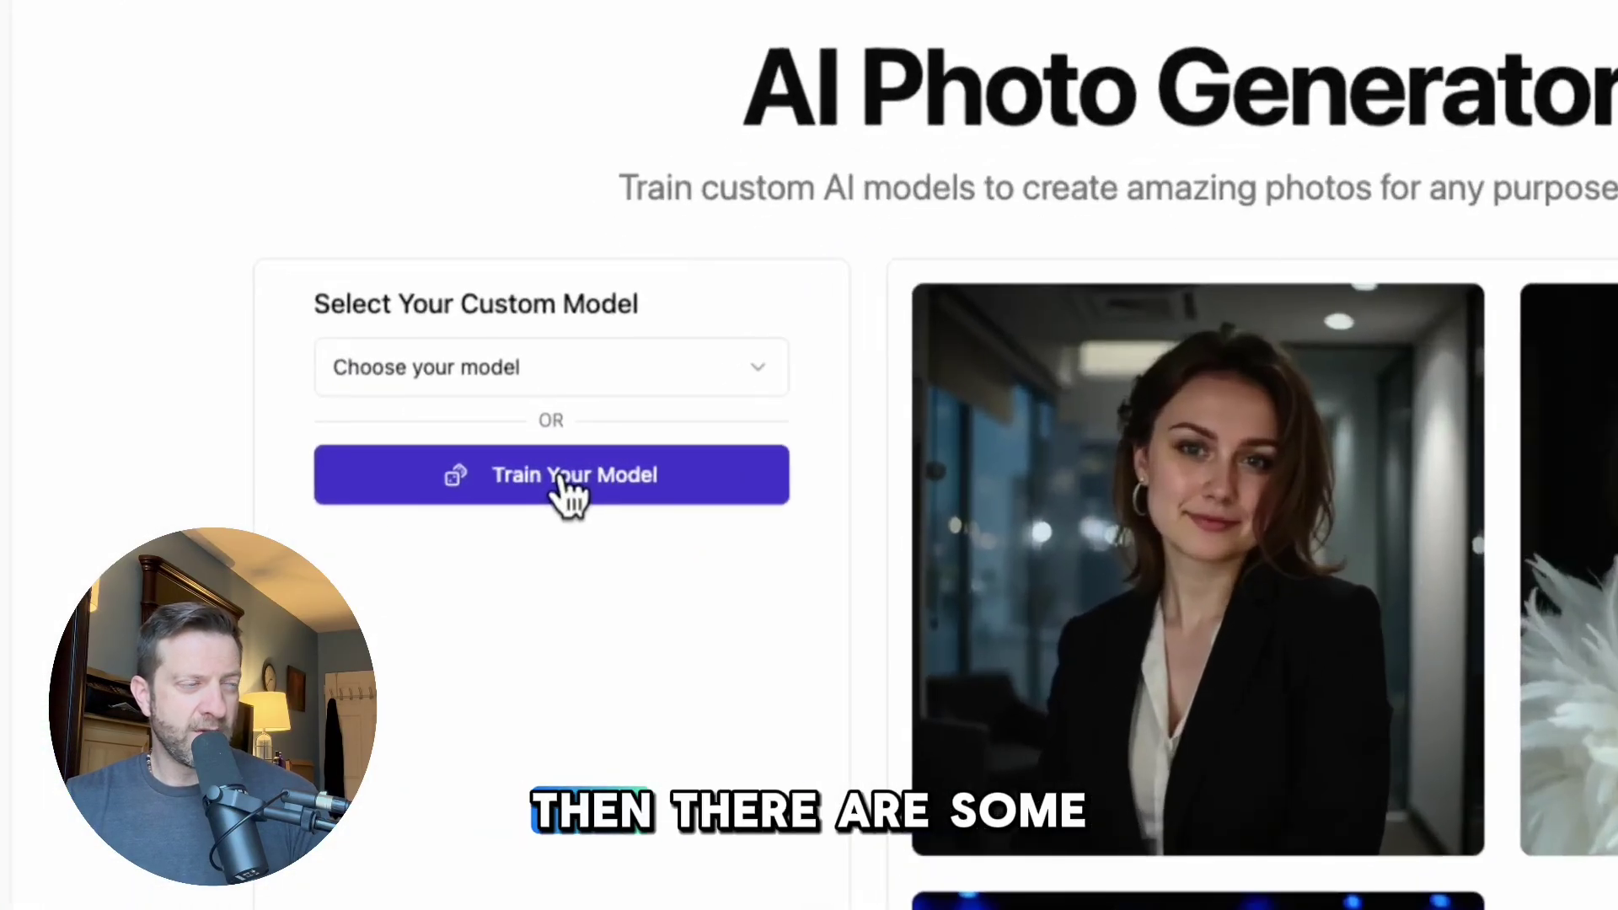
# Open the custom model training page and view the upload sources for sample photos, cancelling without uploading
pyautogui.click(559, 481)
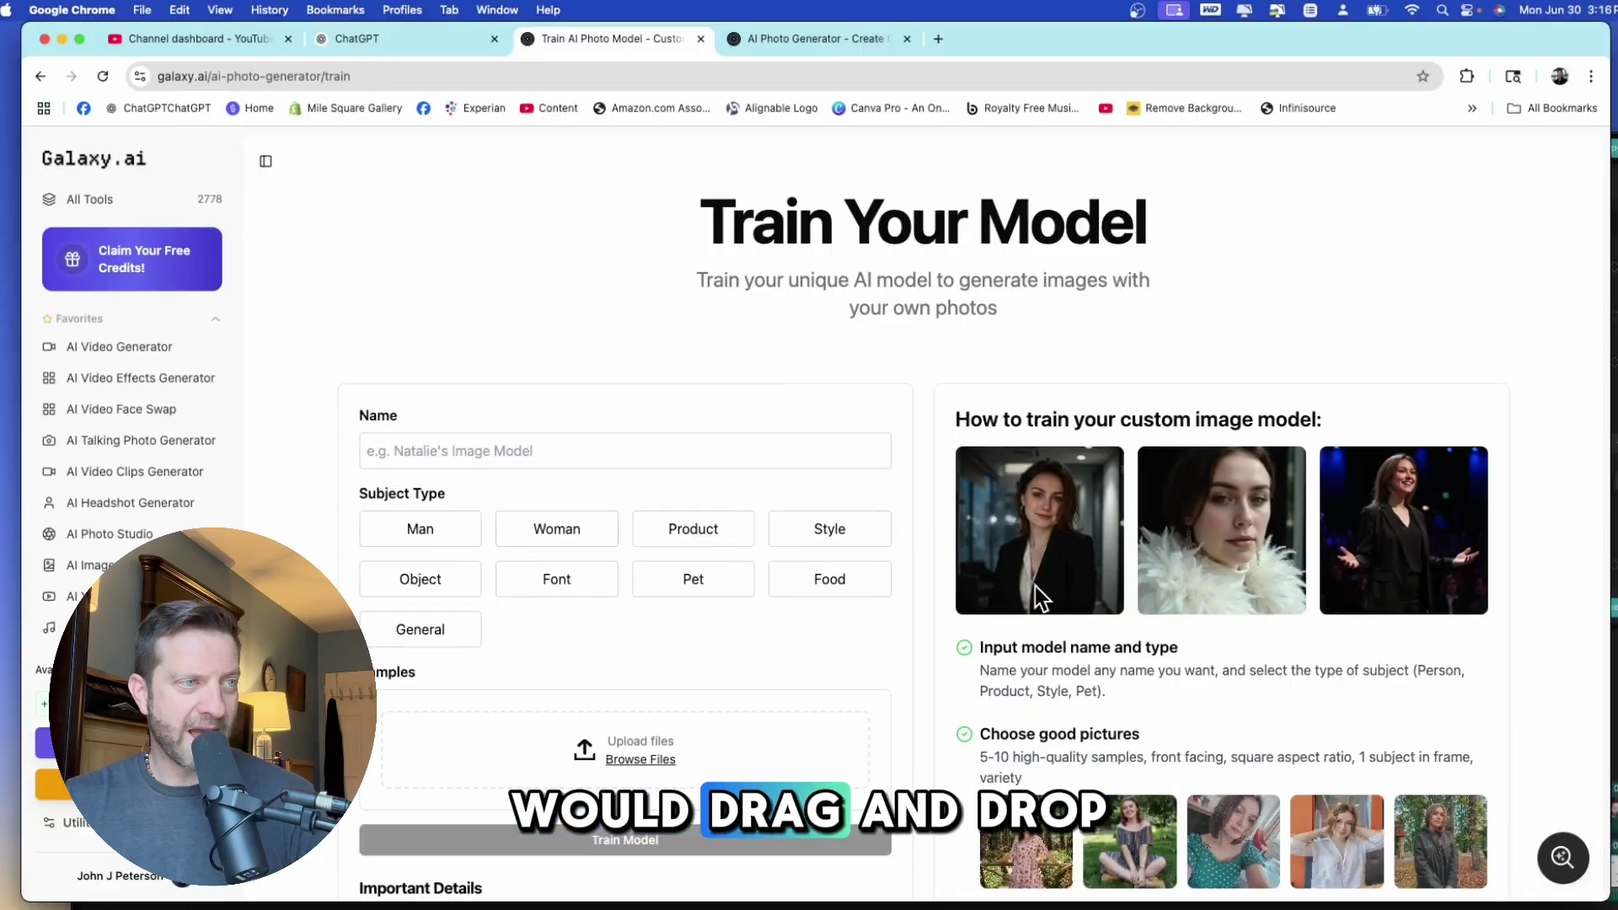
pyautogui.scroll(-4, 788, 594)
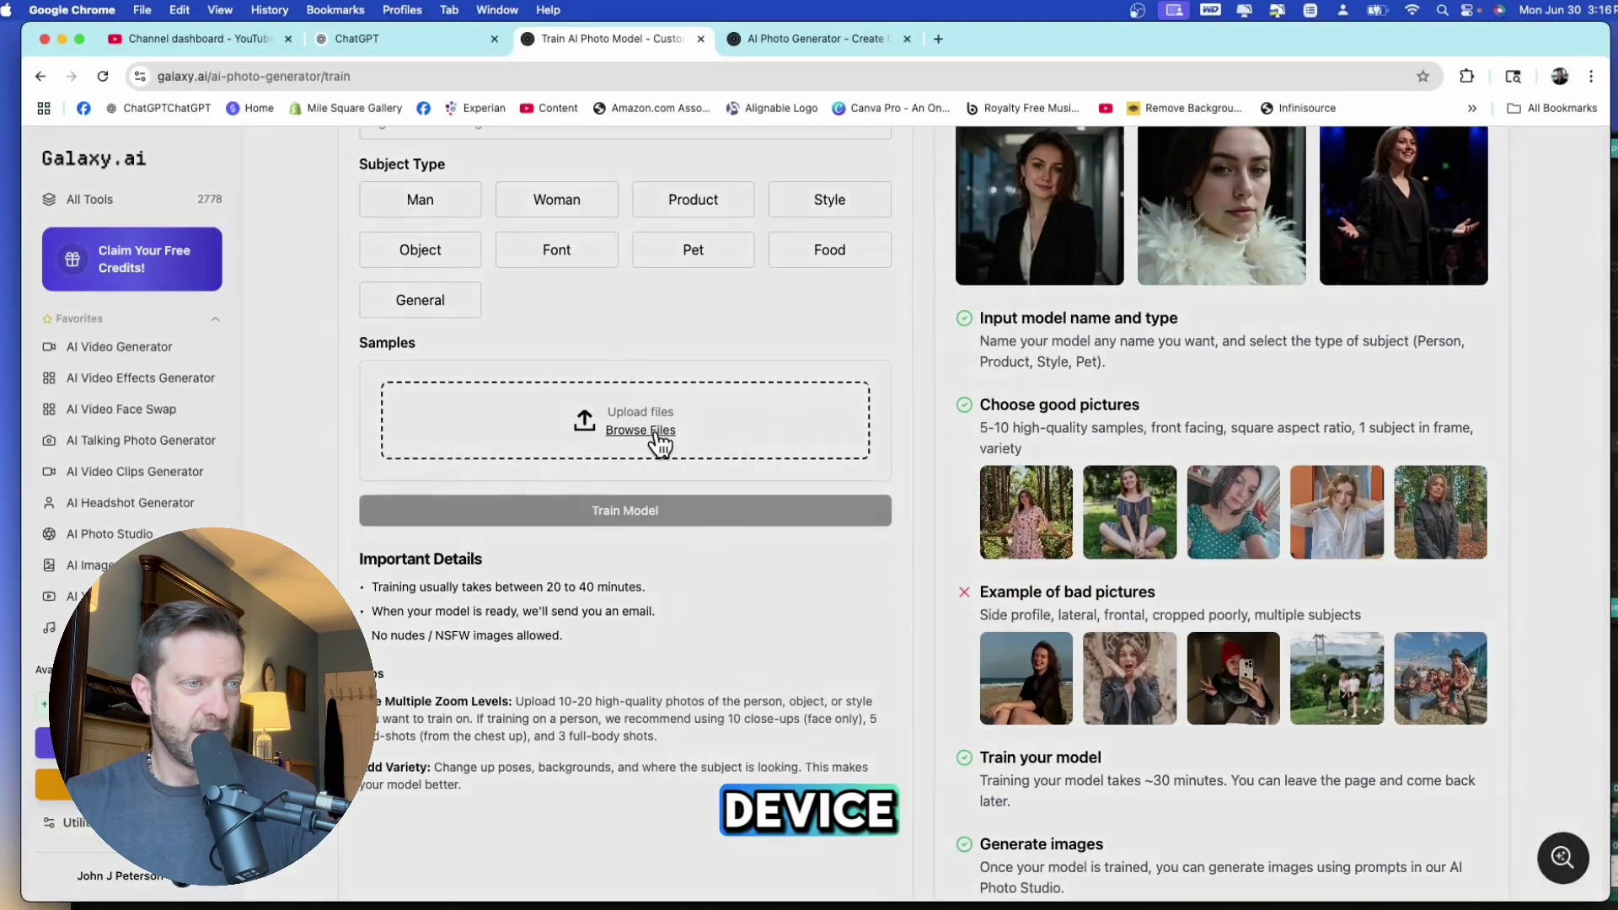
pyautogui.click(660, 444)
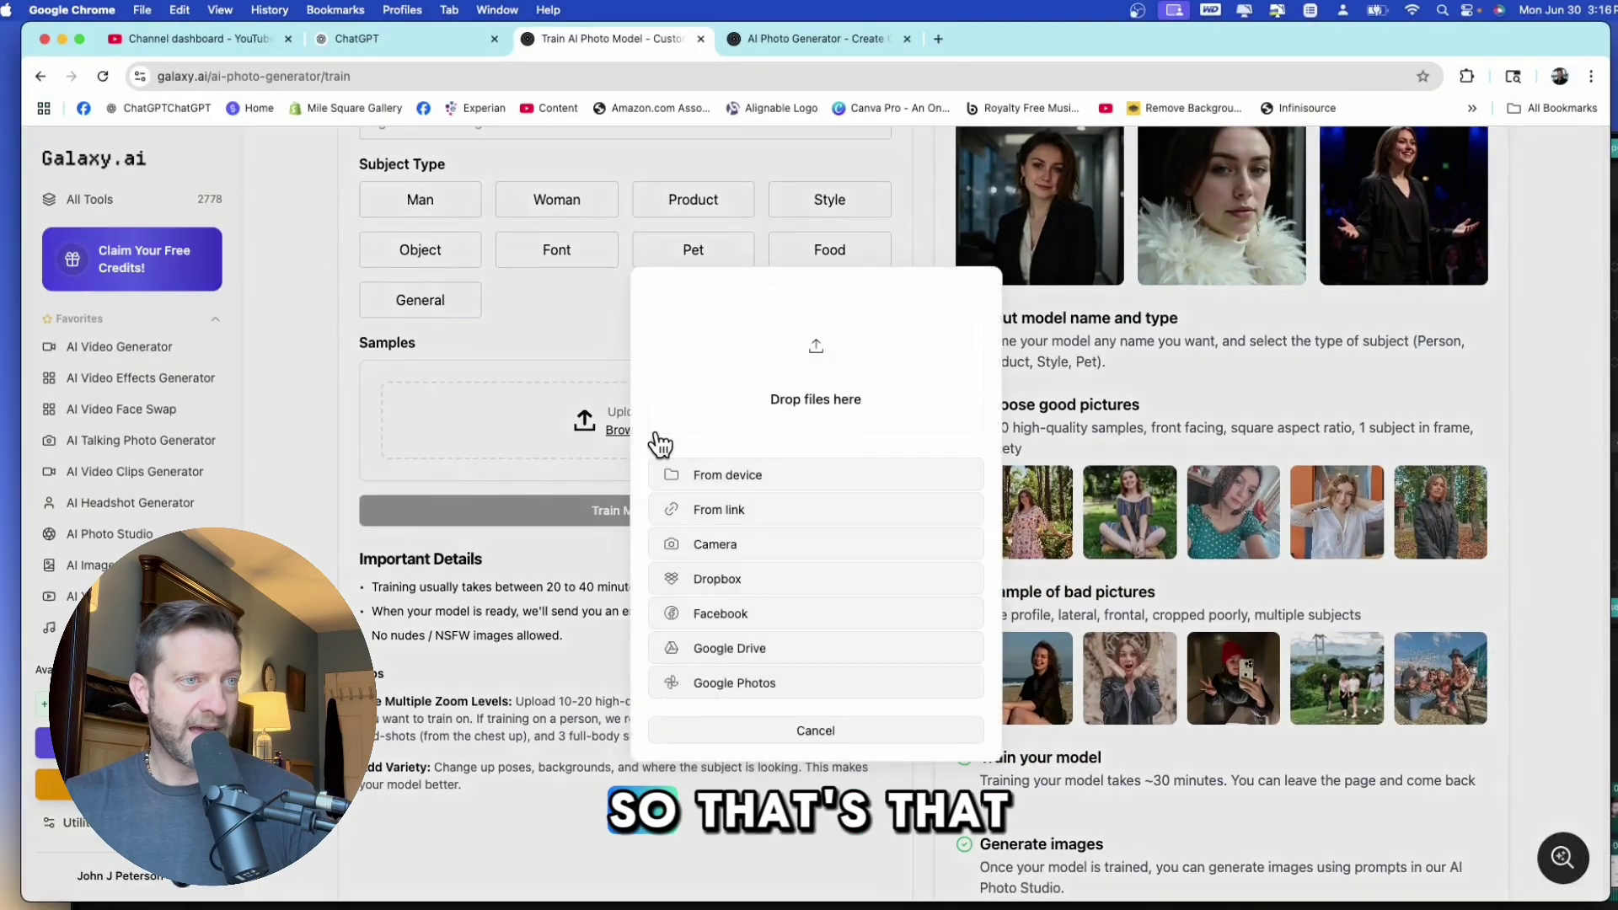
pyautogui.click(816, 730)
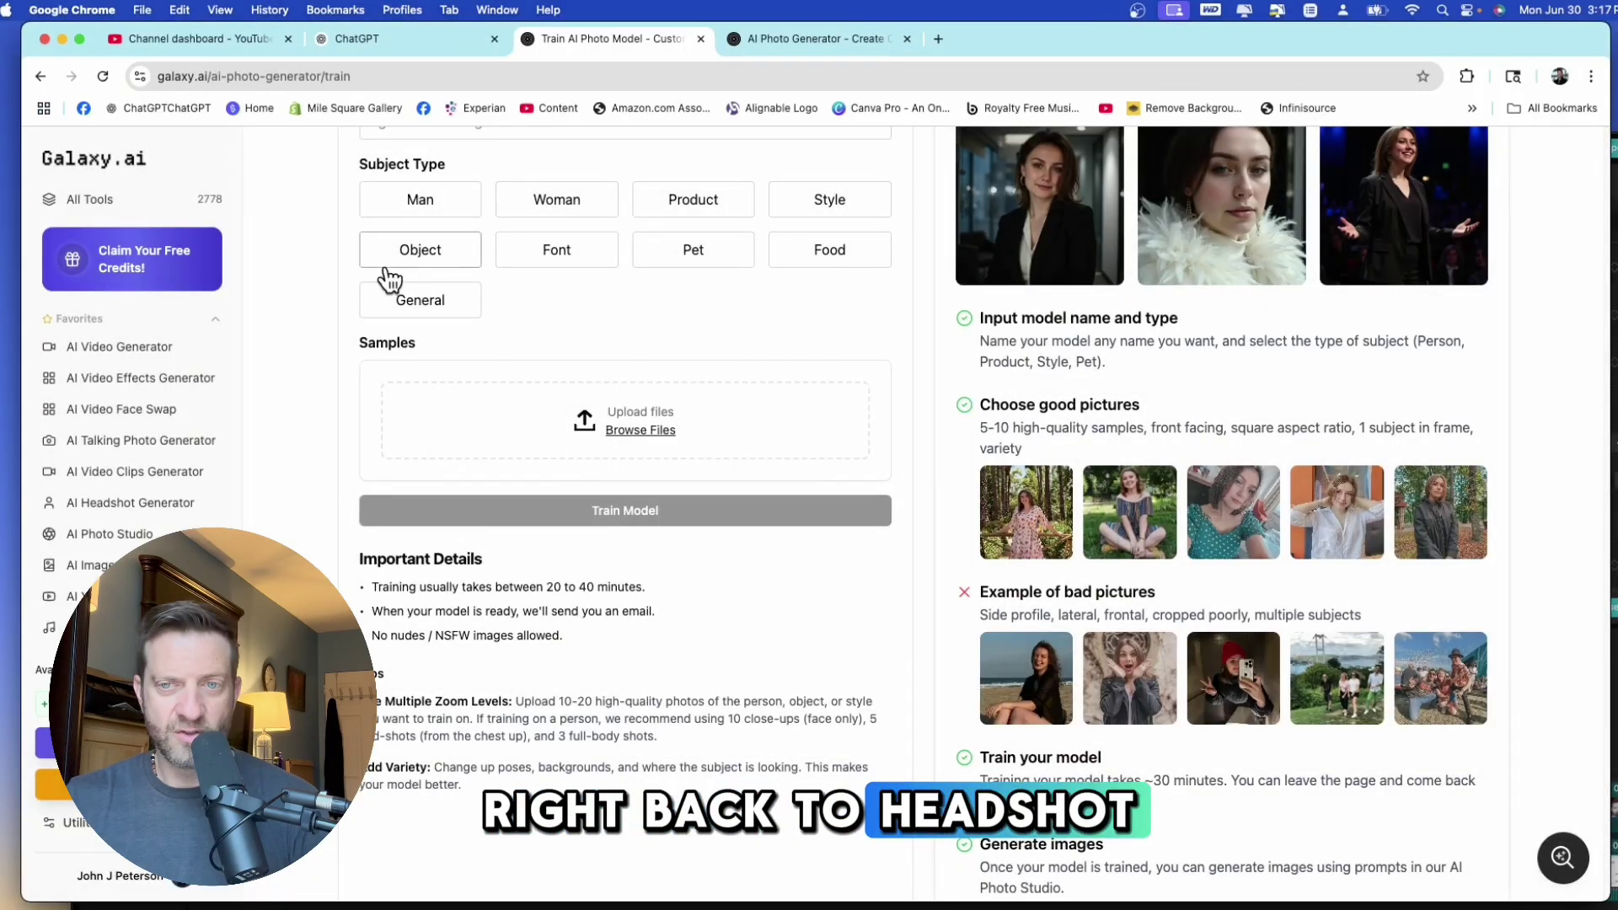
# Return to the AI Headshot Generator and open the generated images of the trained headshot model
pyautogui.click(112, 504)
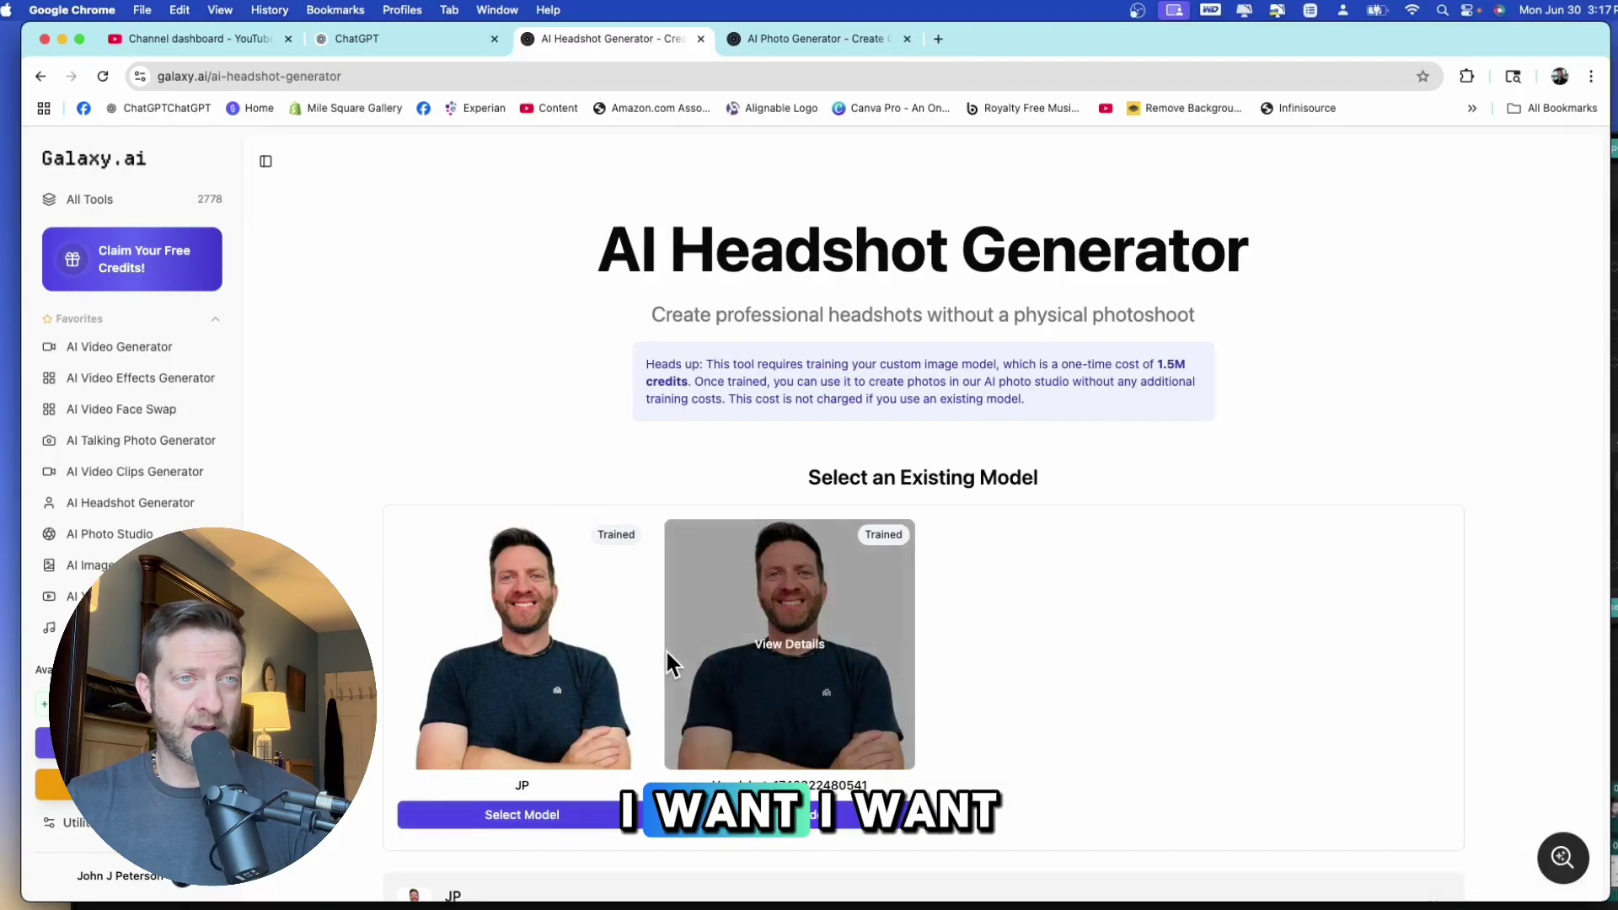
pyautogui.scroll(-5, 665, 648)
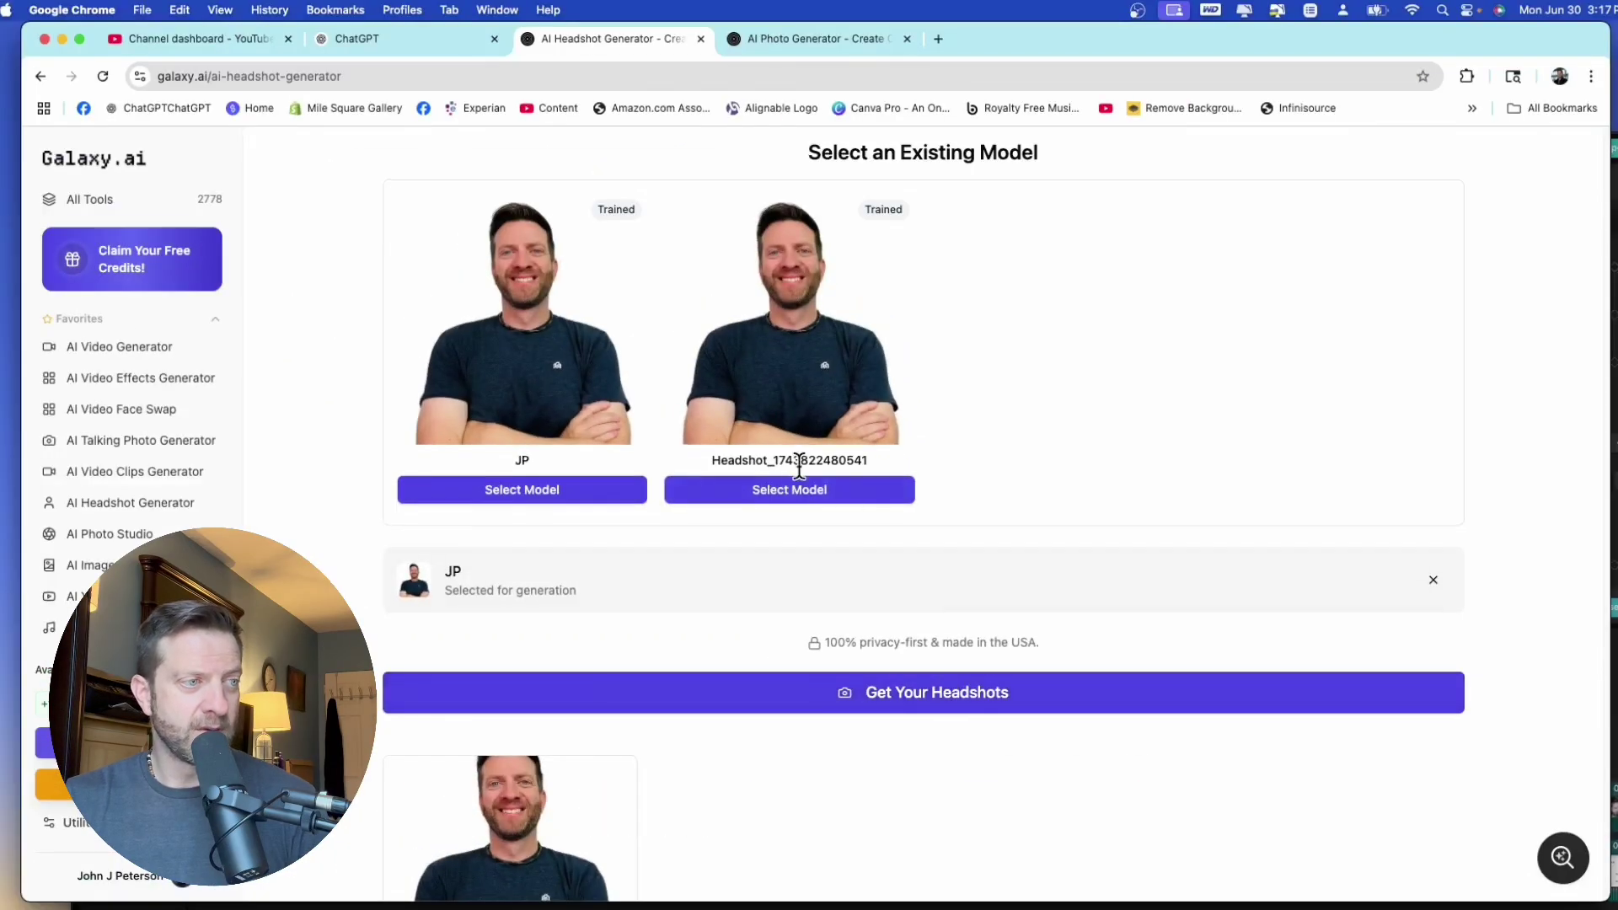
pyautogui.scroll(-5, 799, 466)
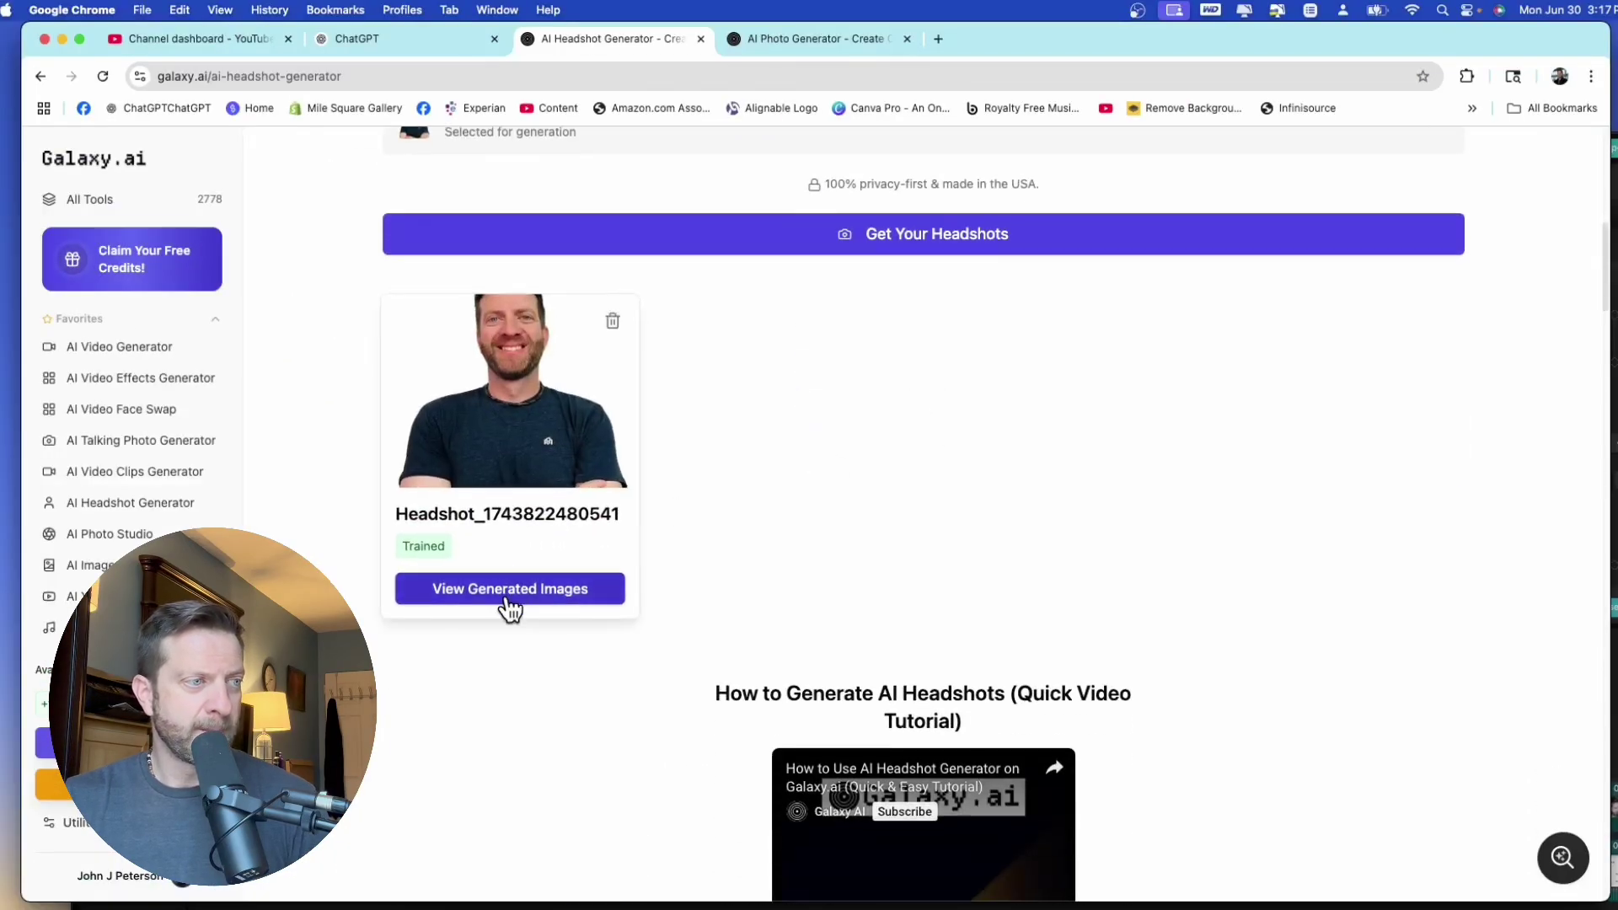
pyautogui.scroll(3, 505, 605)
pyautogui.scroll(-3, 503, 605)
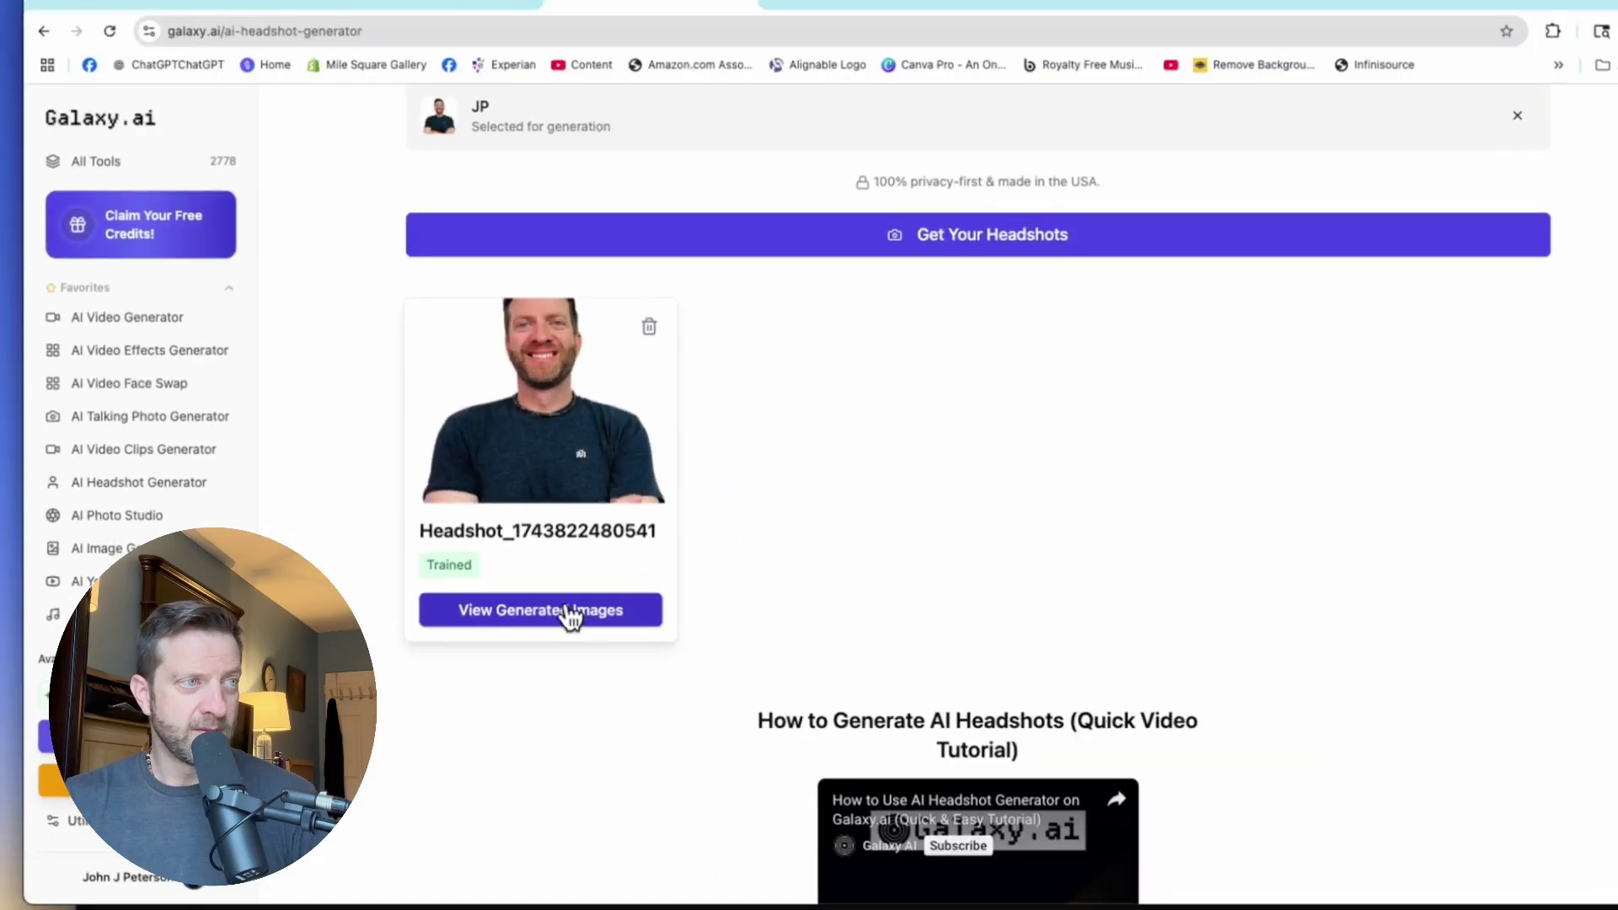
pyautogui.click(569, 614)
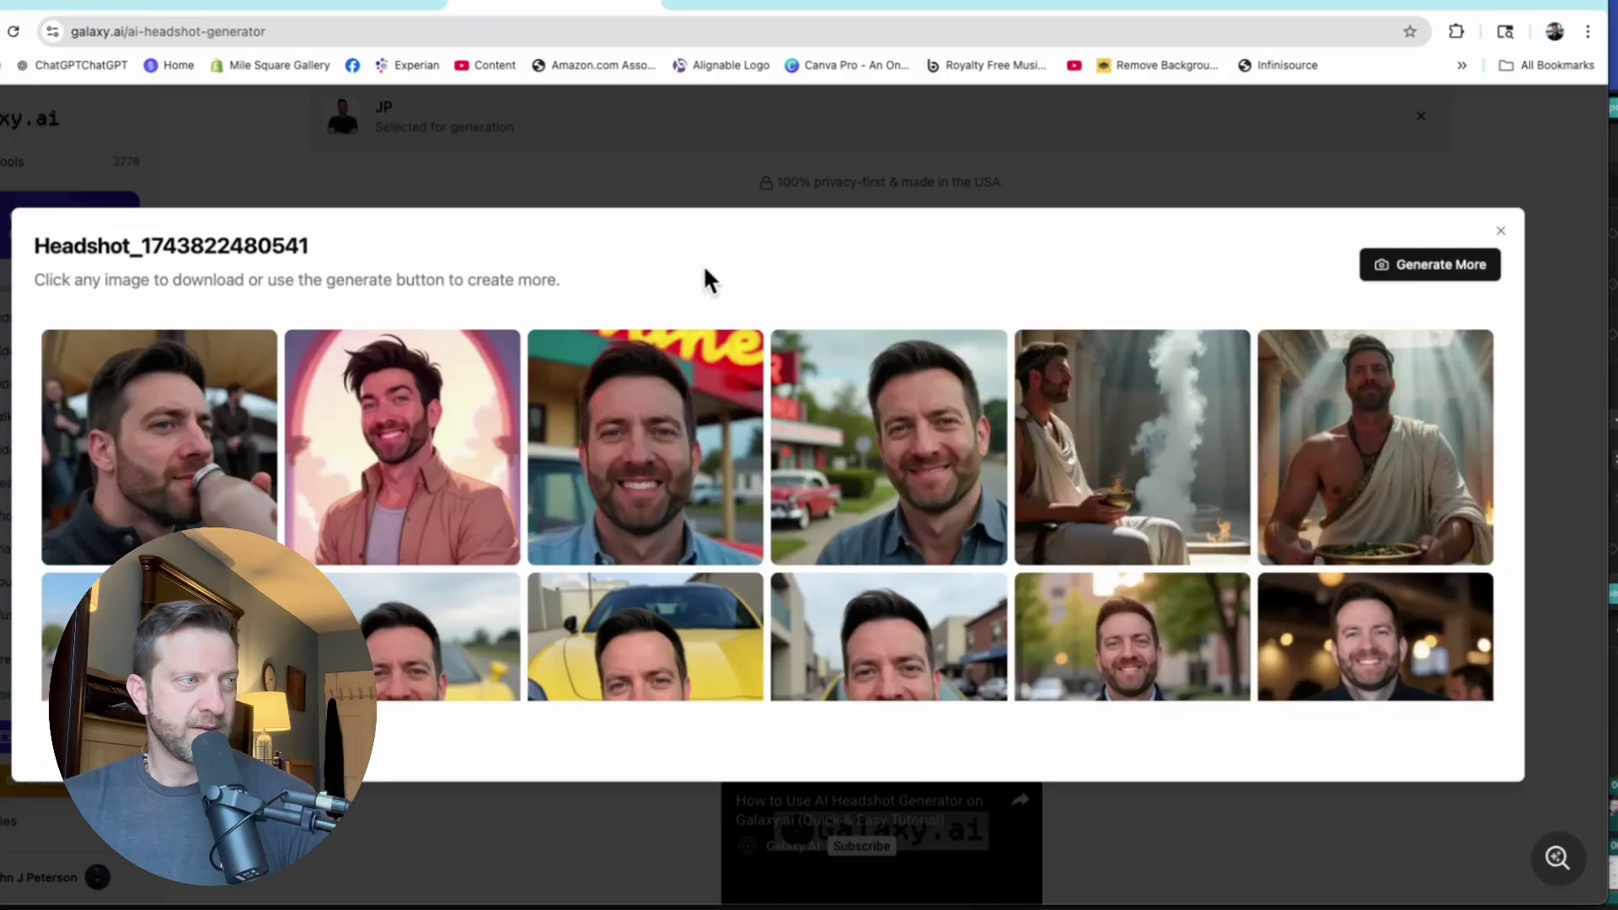
# Browse the trained model's gallery of generated headshots, comparing the outfits, backgrounds and likeness
pyautogui.moveTo(746, 377)
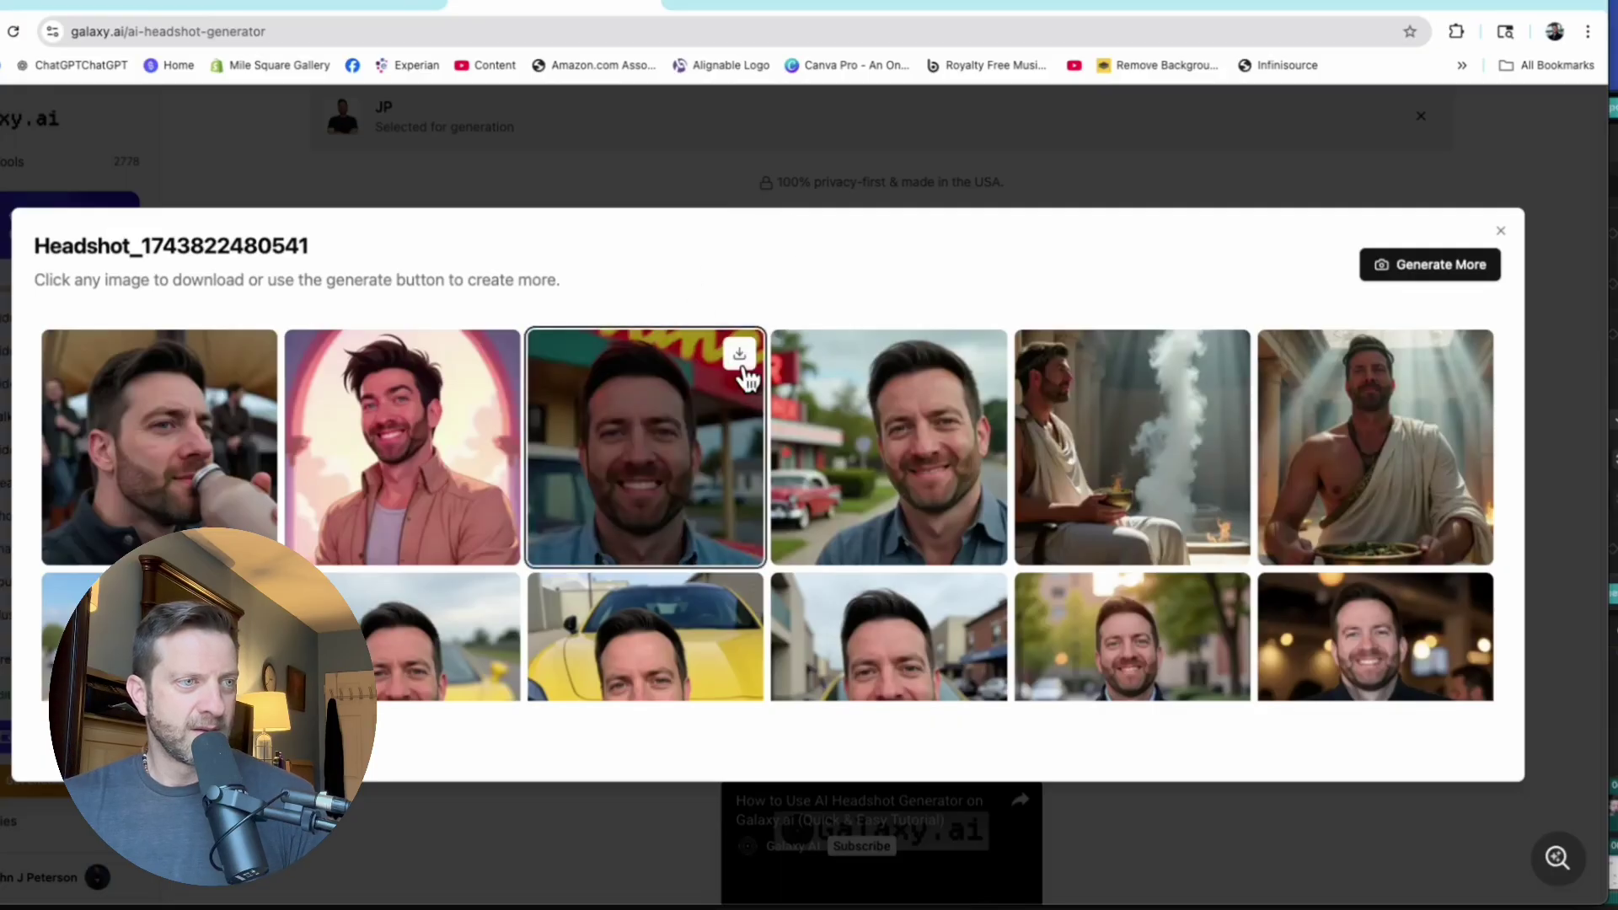
pyautogui.scroll(-1, 765, 408)
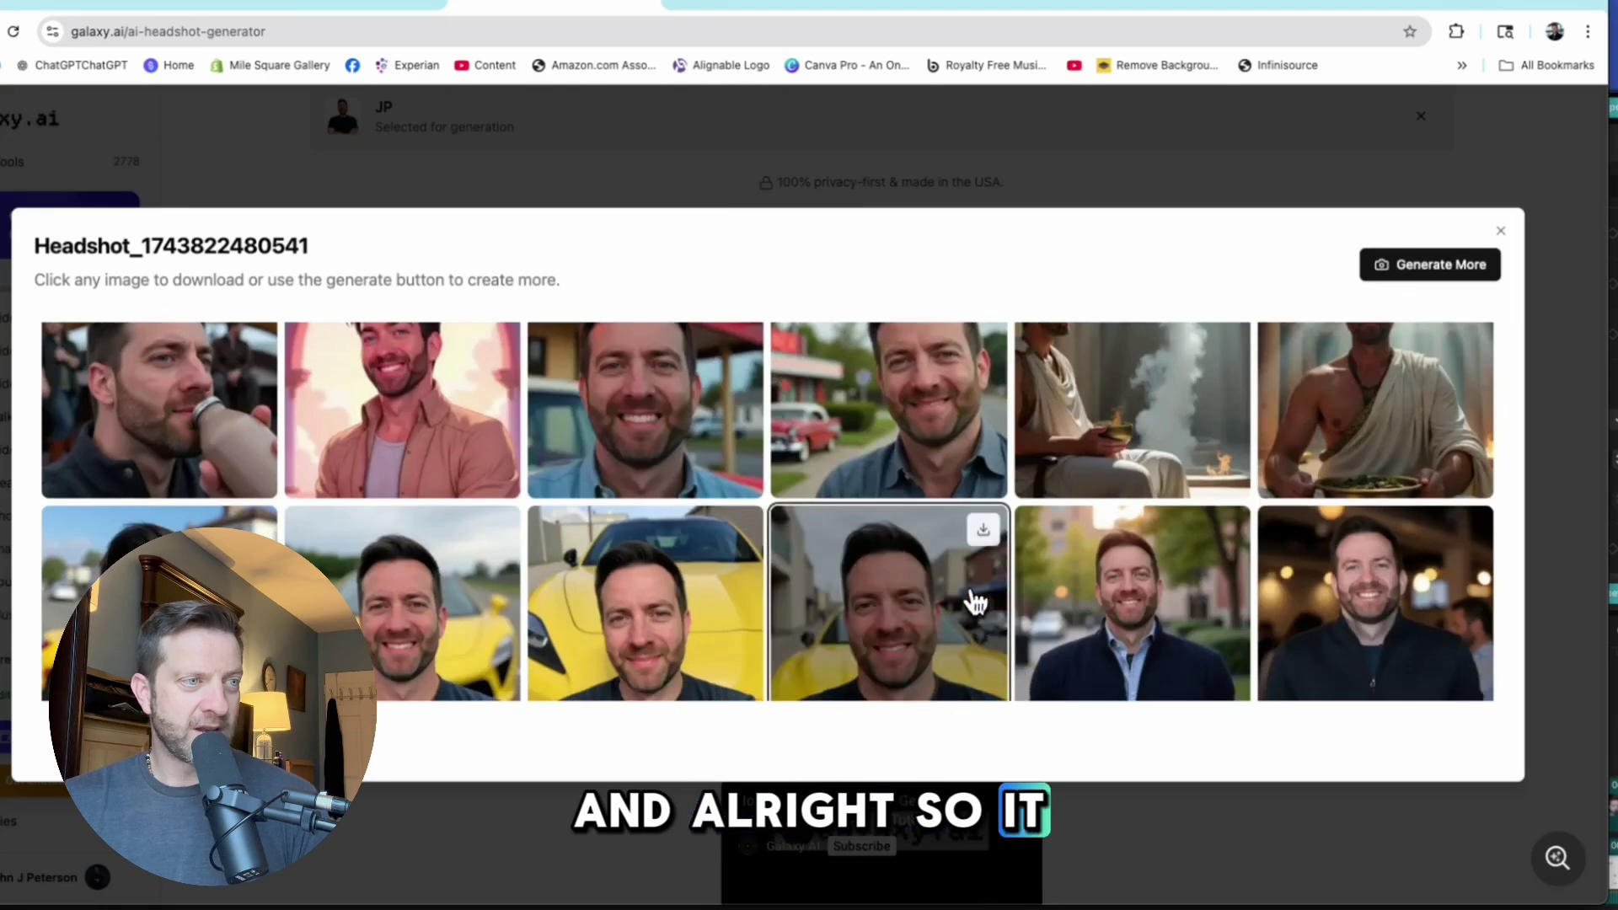
pyautogui.scroll(-3, 968, 595)
pyautogui.scroll(-5, 971, 596)
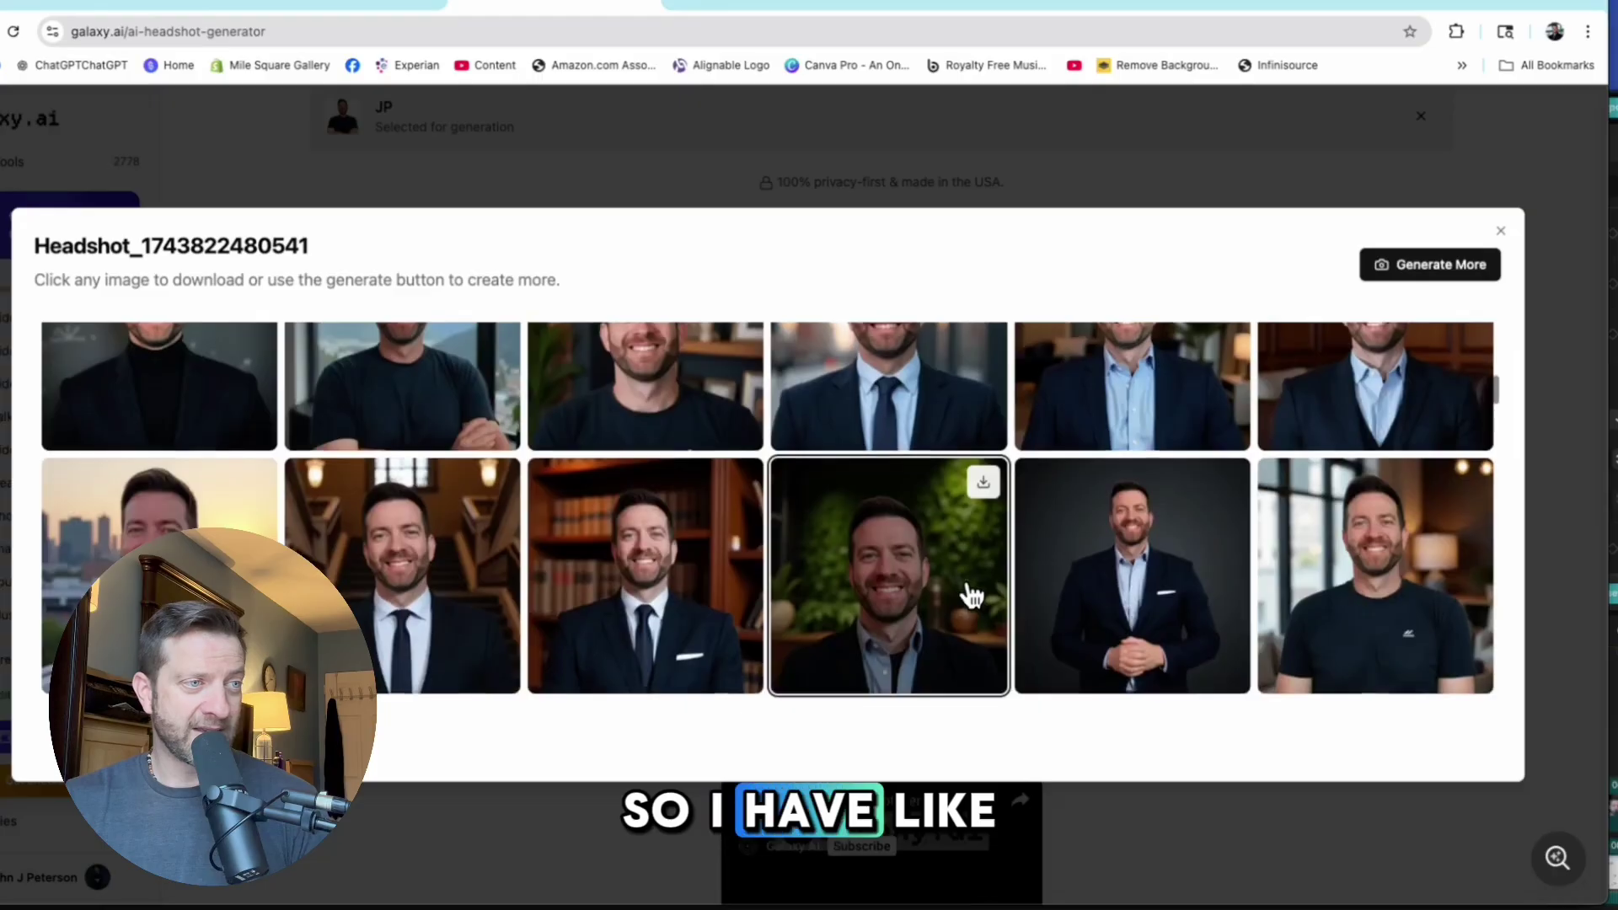
pyautogui.scroll(-5, 971, 595)
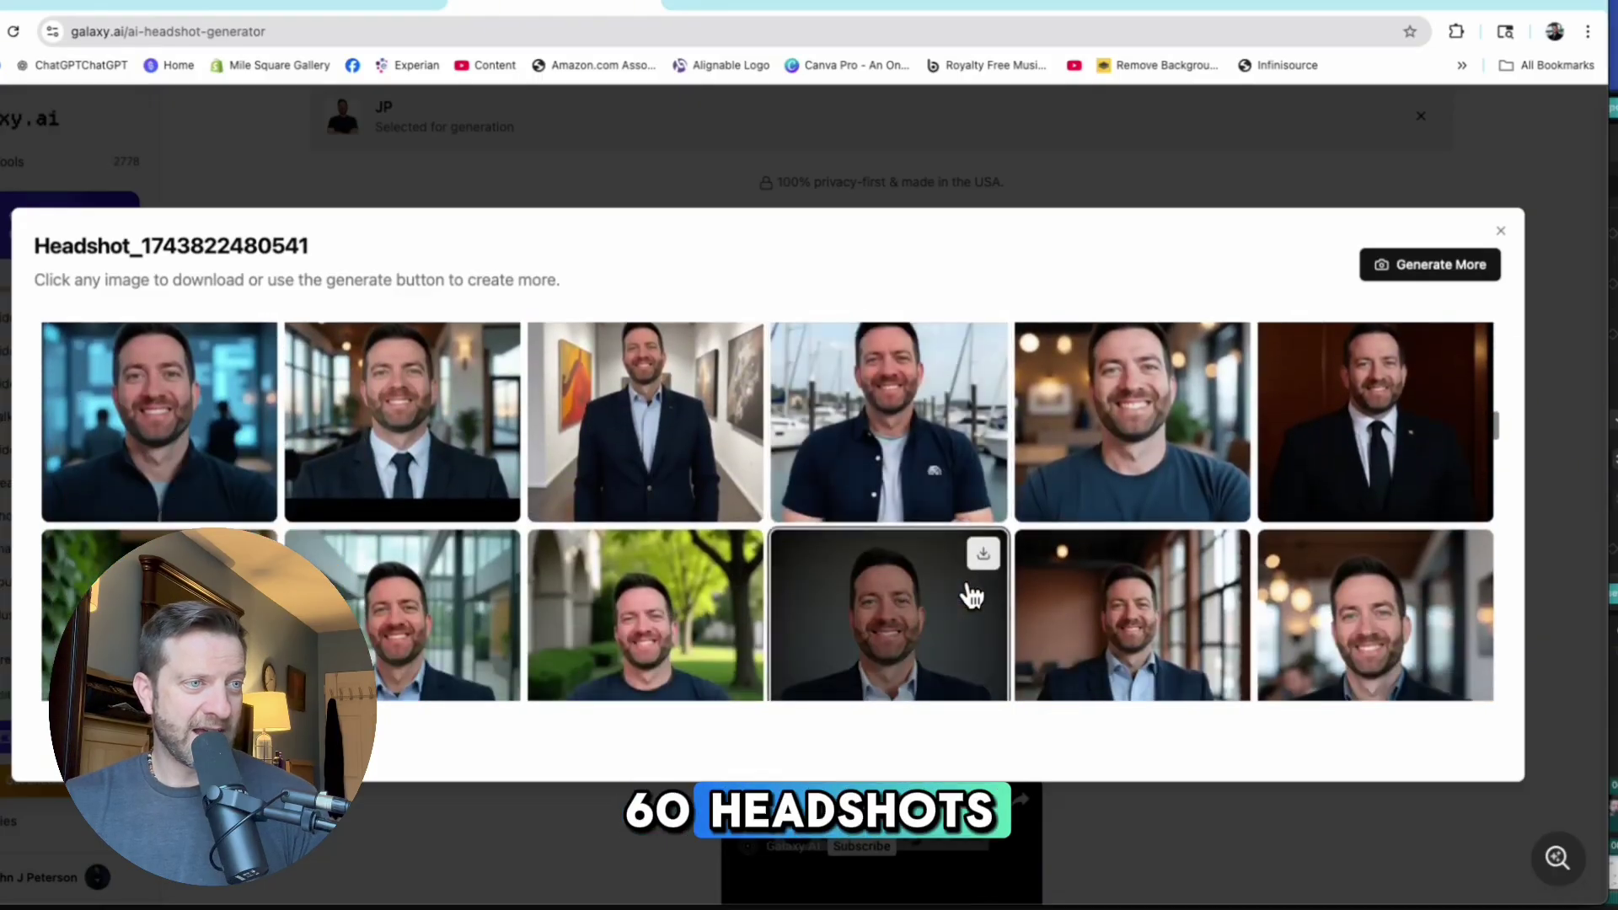
pyautogui.scroll(-5, 971, 596)
pyautogui.scroll(-5, 970, 596)
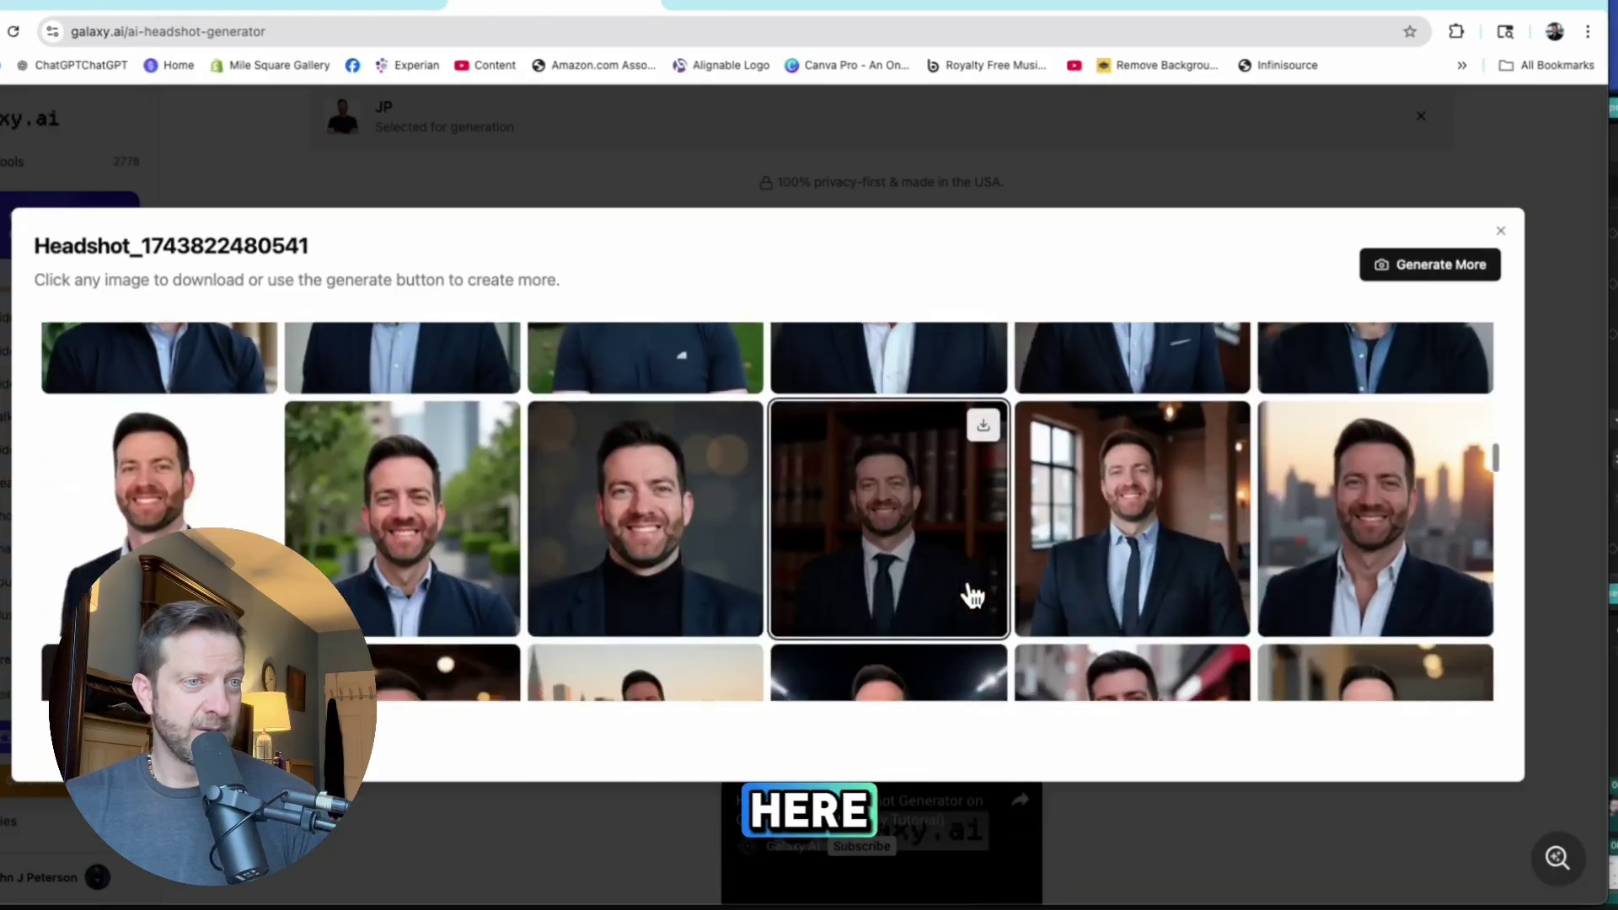
pyautogui.scroll(-3, 971, 596)
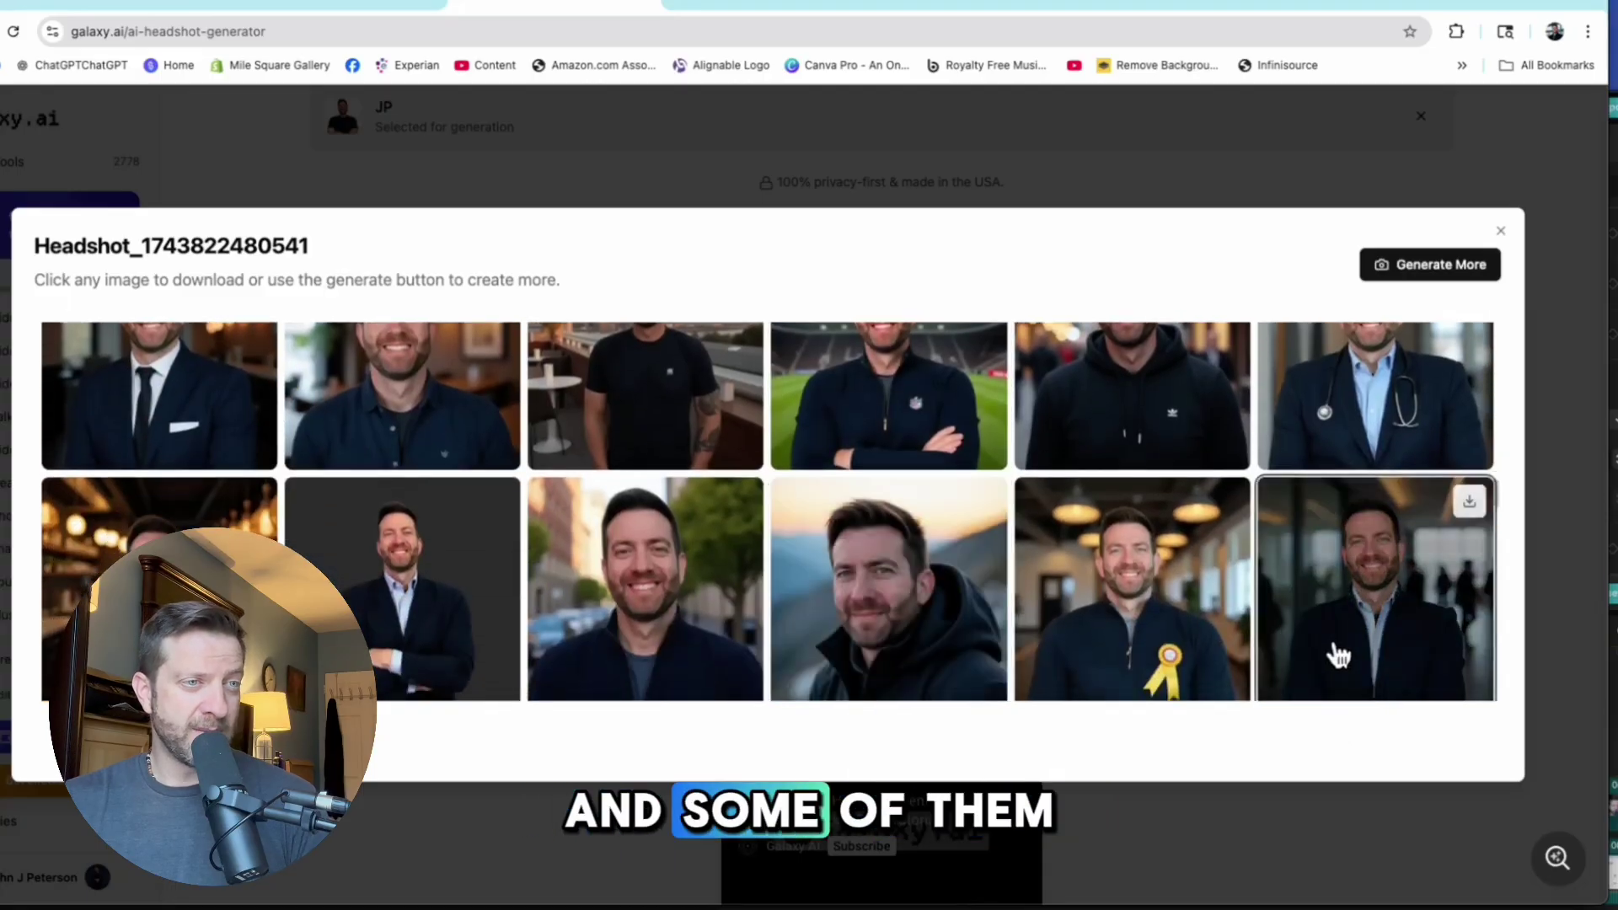
pyautogui.scroll(-3, 1332, 654)
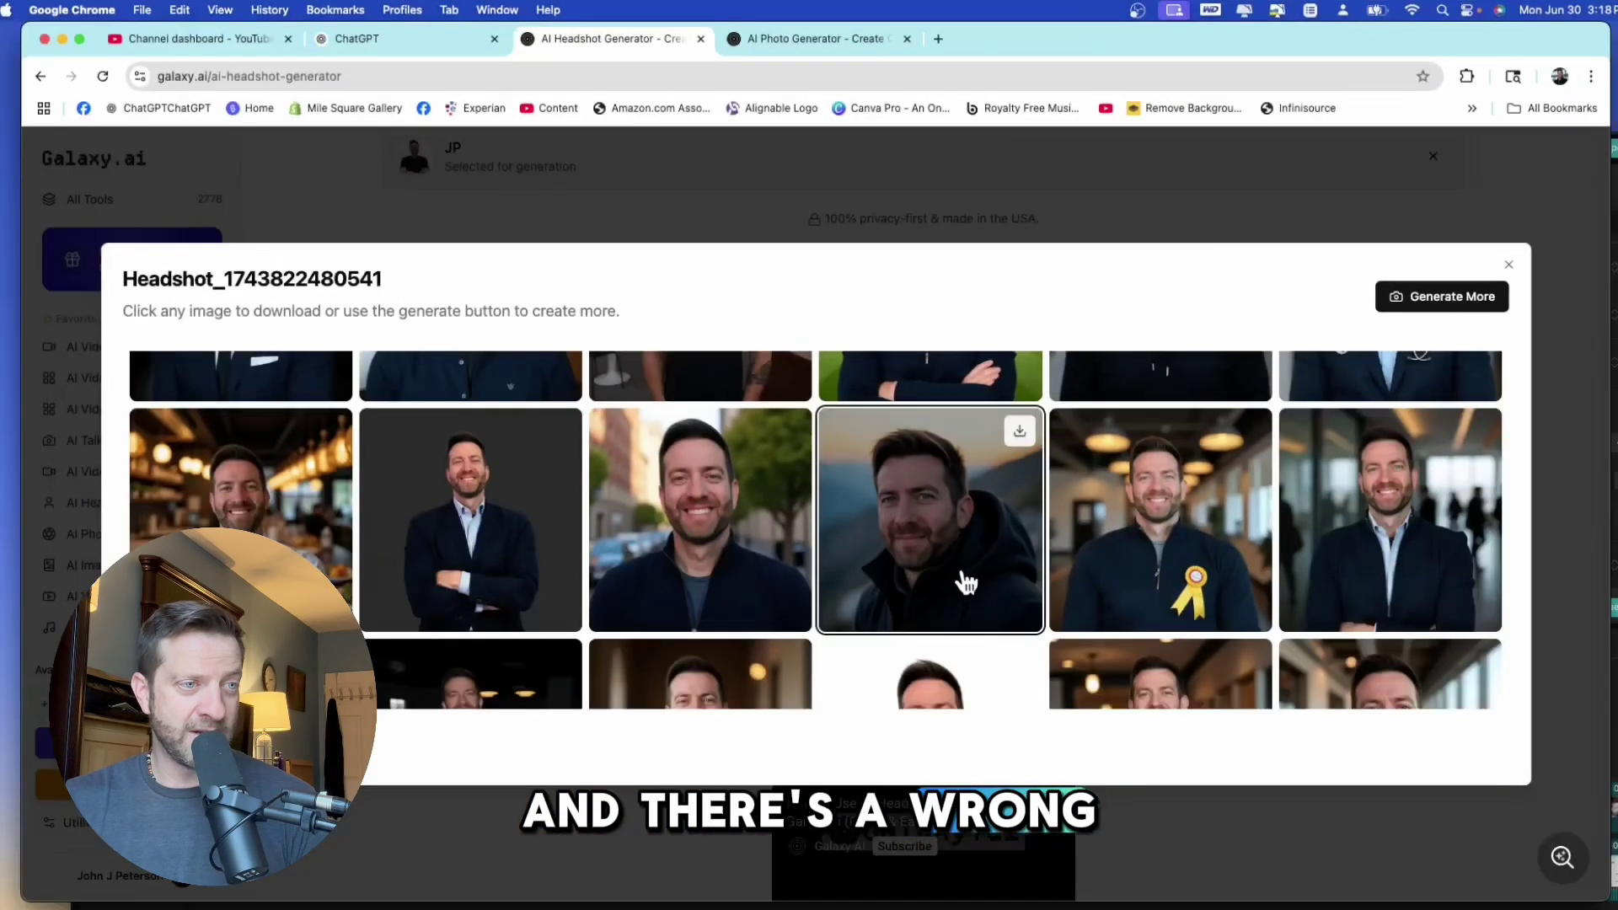
pyautogui.scroll(-10, 889, 539)
pyautogui.scroll(-5, 894, 532)
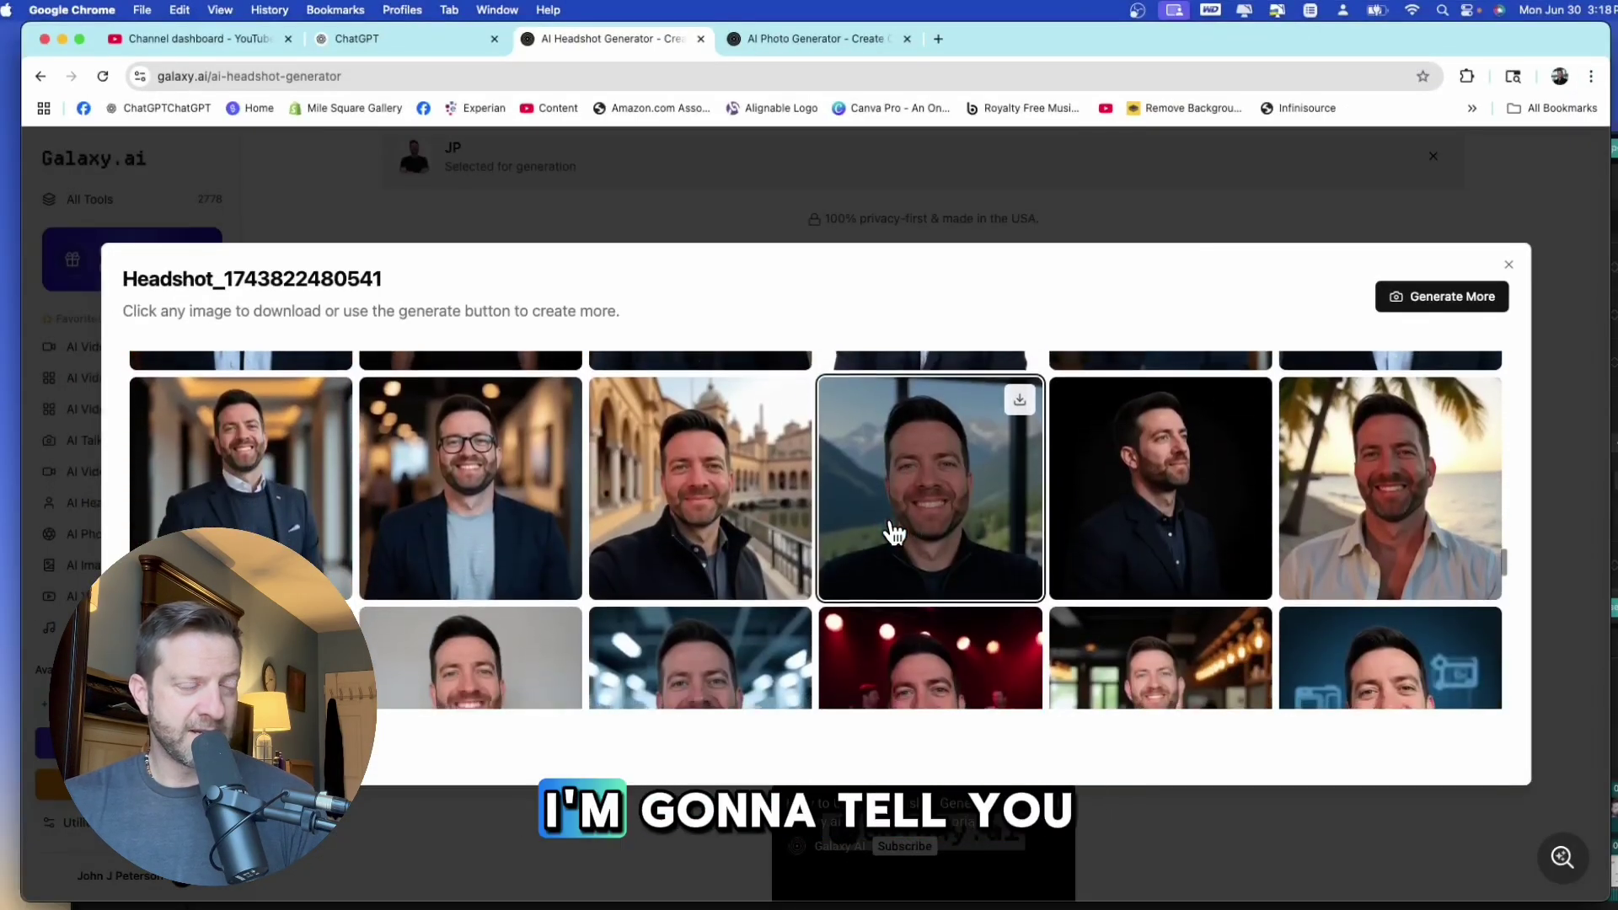
pyautogui.scroll(2, 894, 532)
pyautogui.scroll(-10, 894, 532)
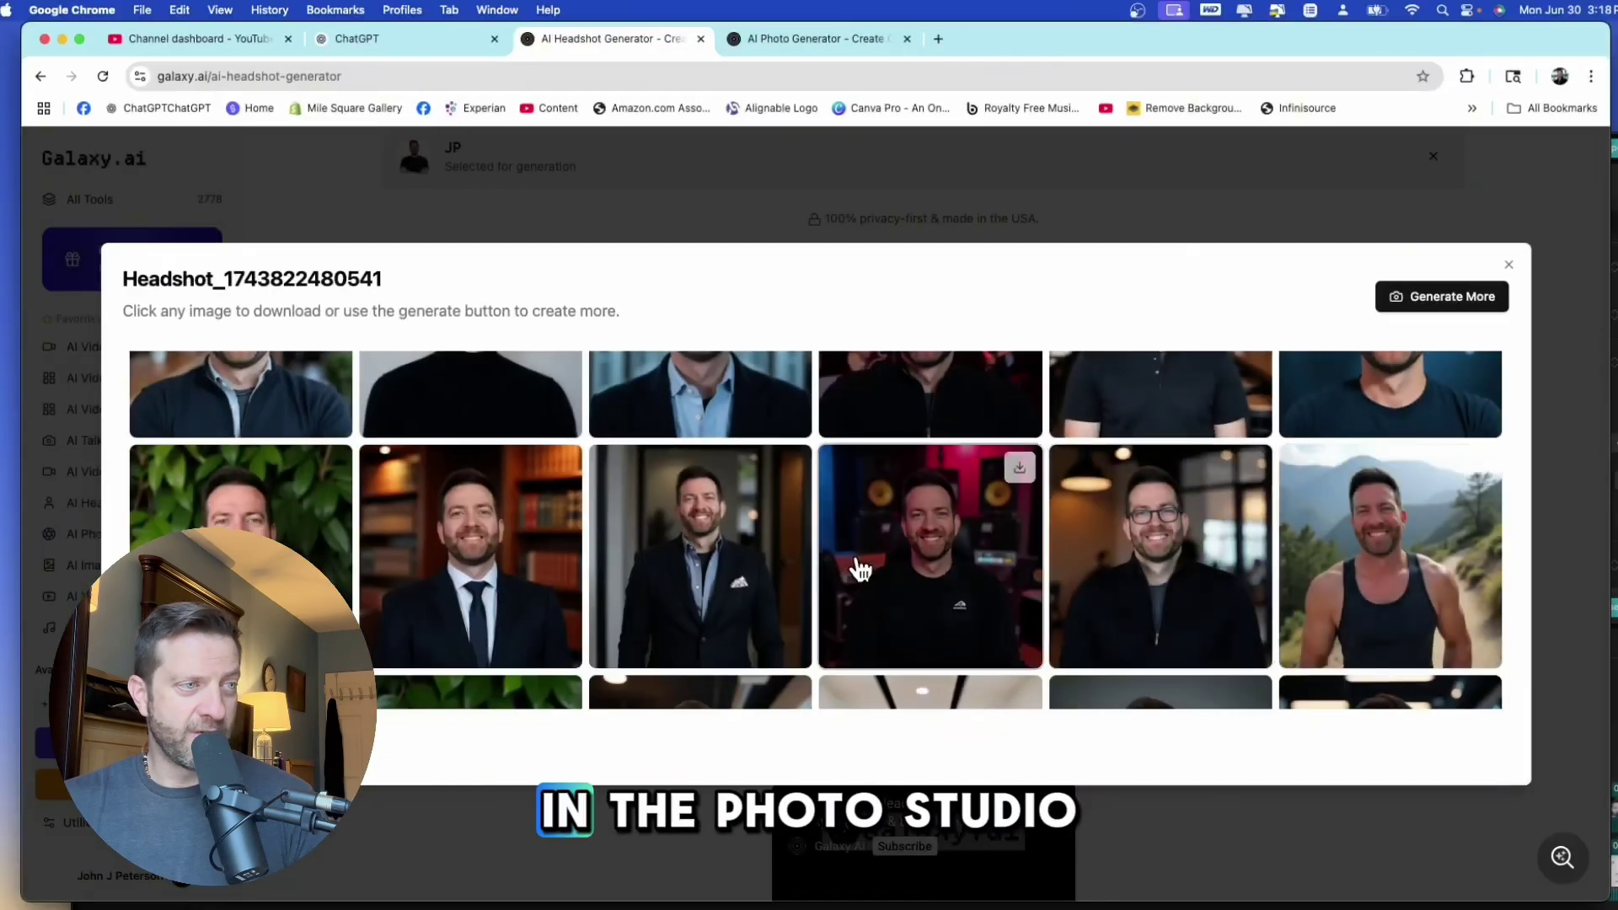
pyautogui.scroll(-10, 804, 591)
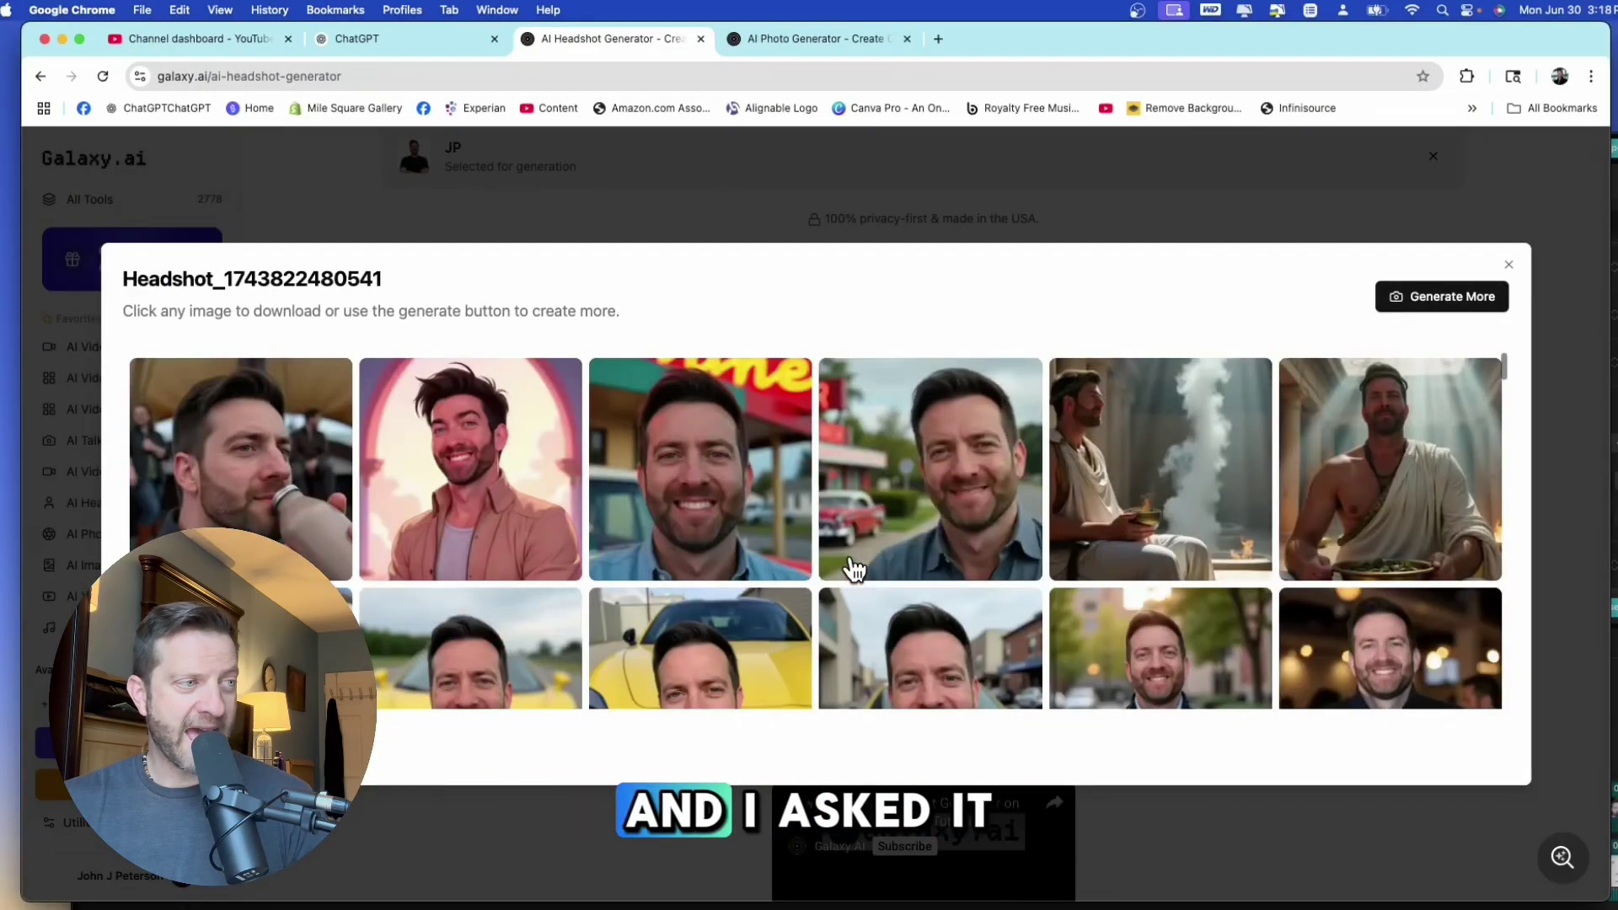
# Review the yellow sports car images and the first business portraits in the gallery, and close it
pyautogui.scroll(-2, 853, 568)
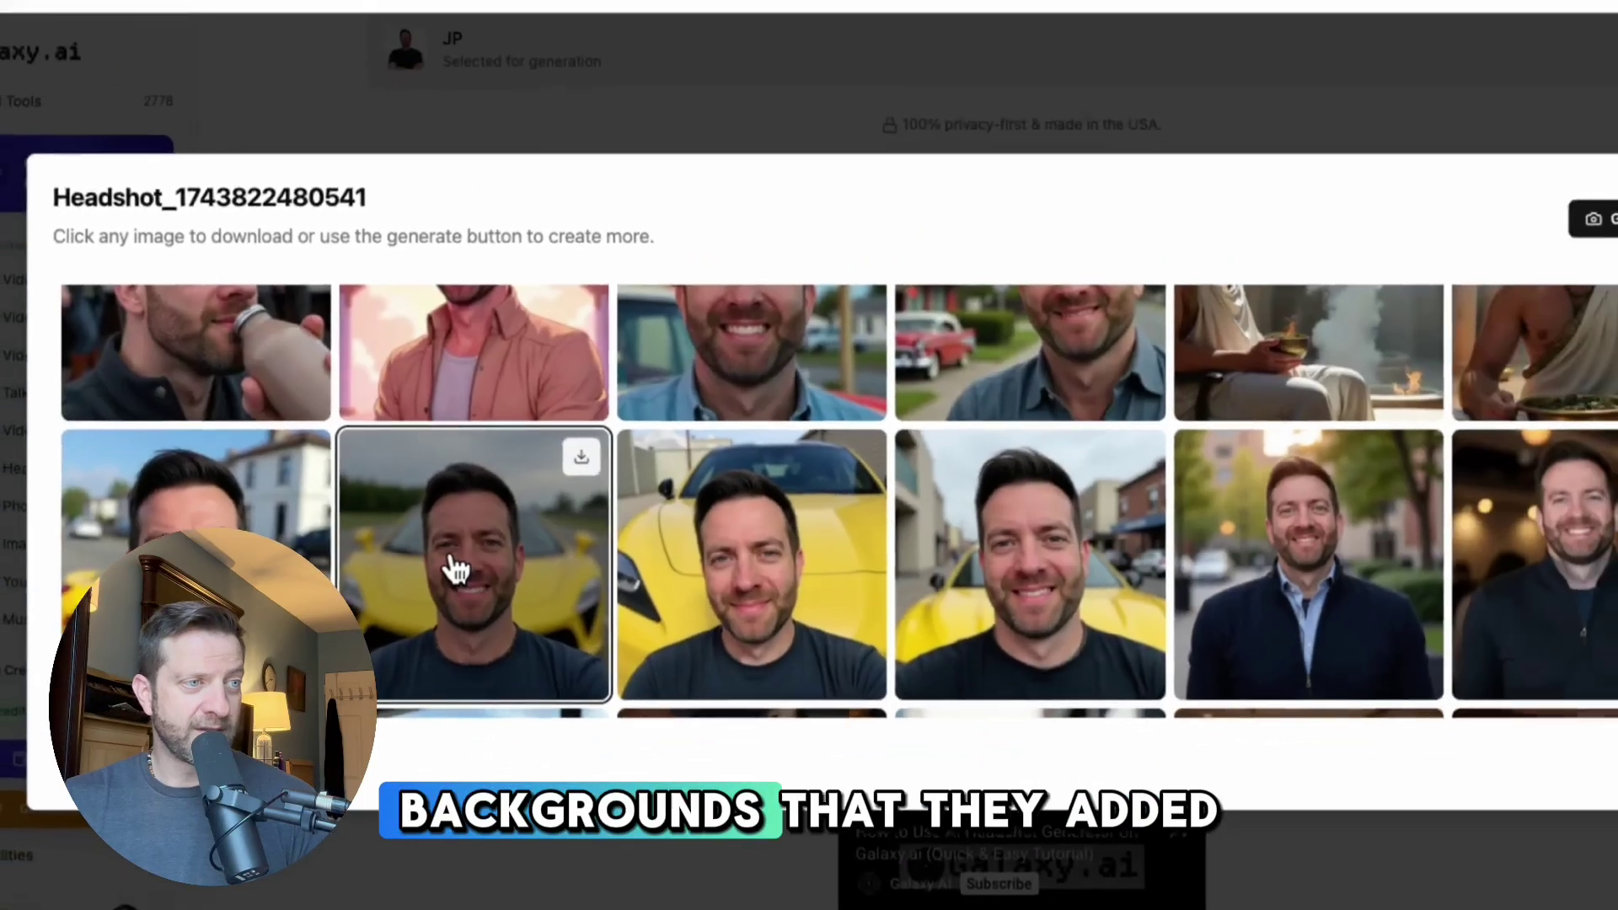
pyautogui.scroll(-2, 1172, 529)
pyautogui.scroll(-2, 931, 558)
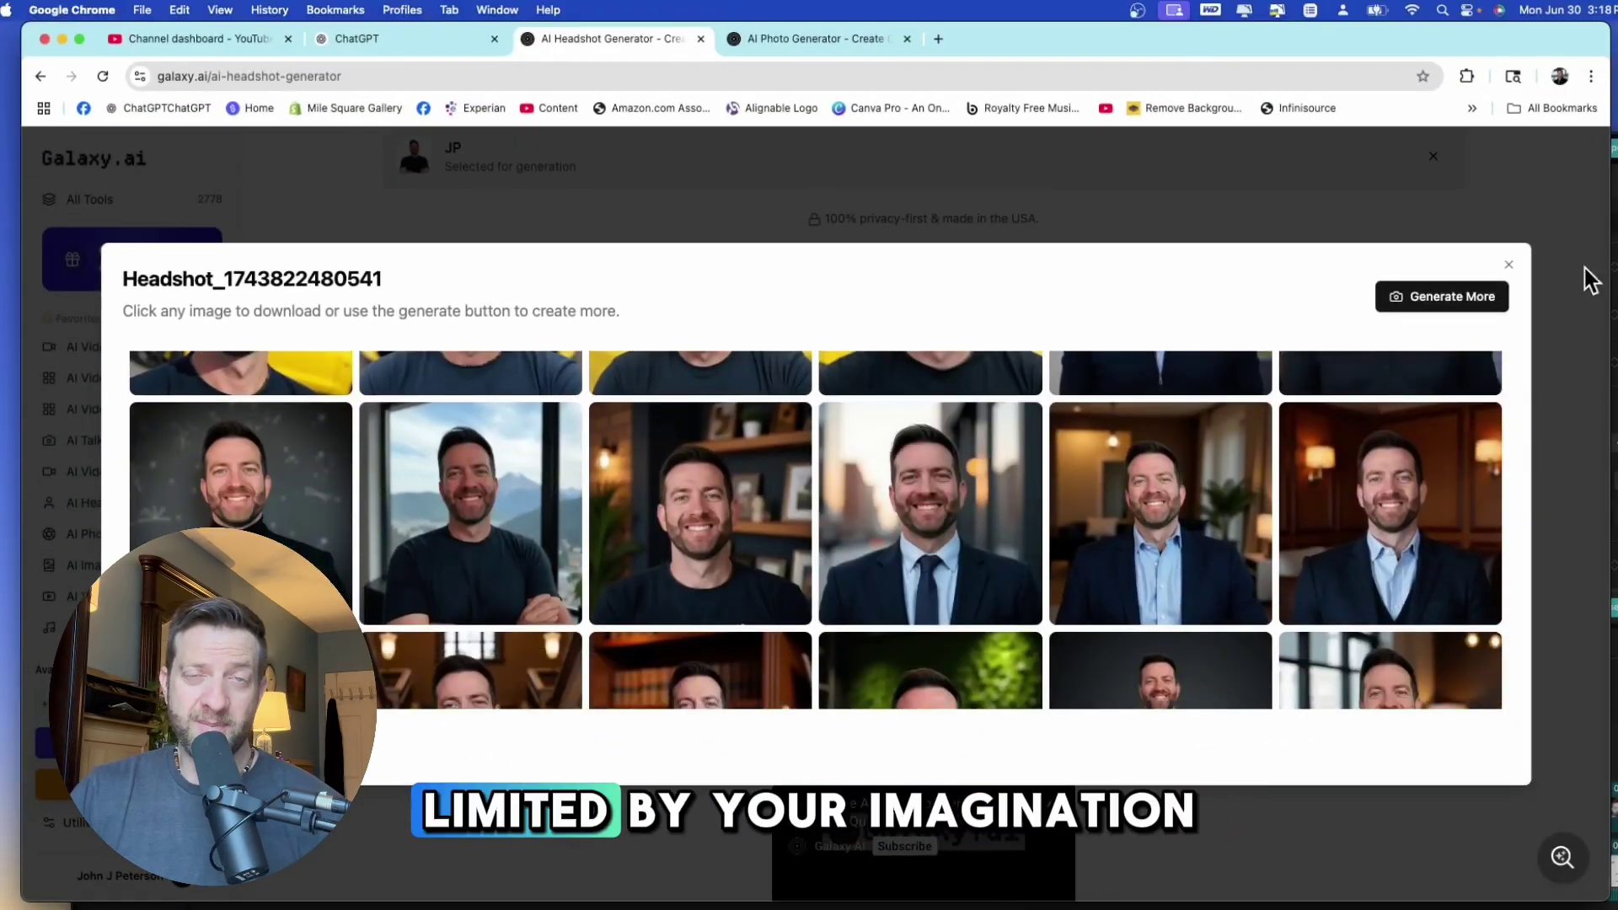
pyautogui.click(1509, 268)
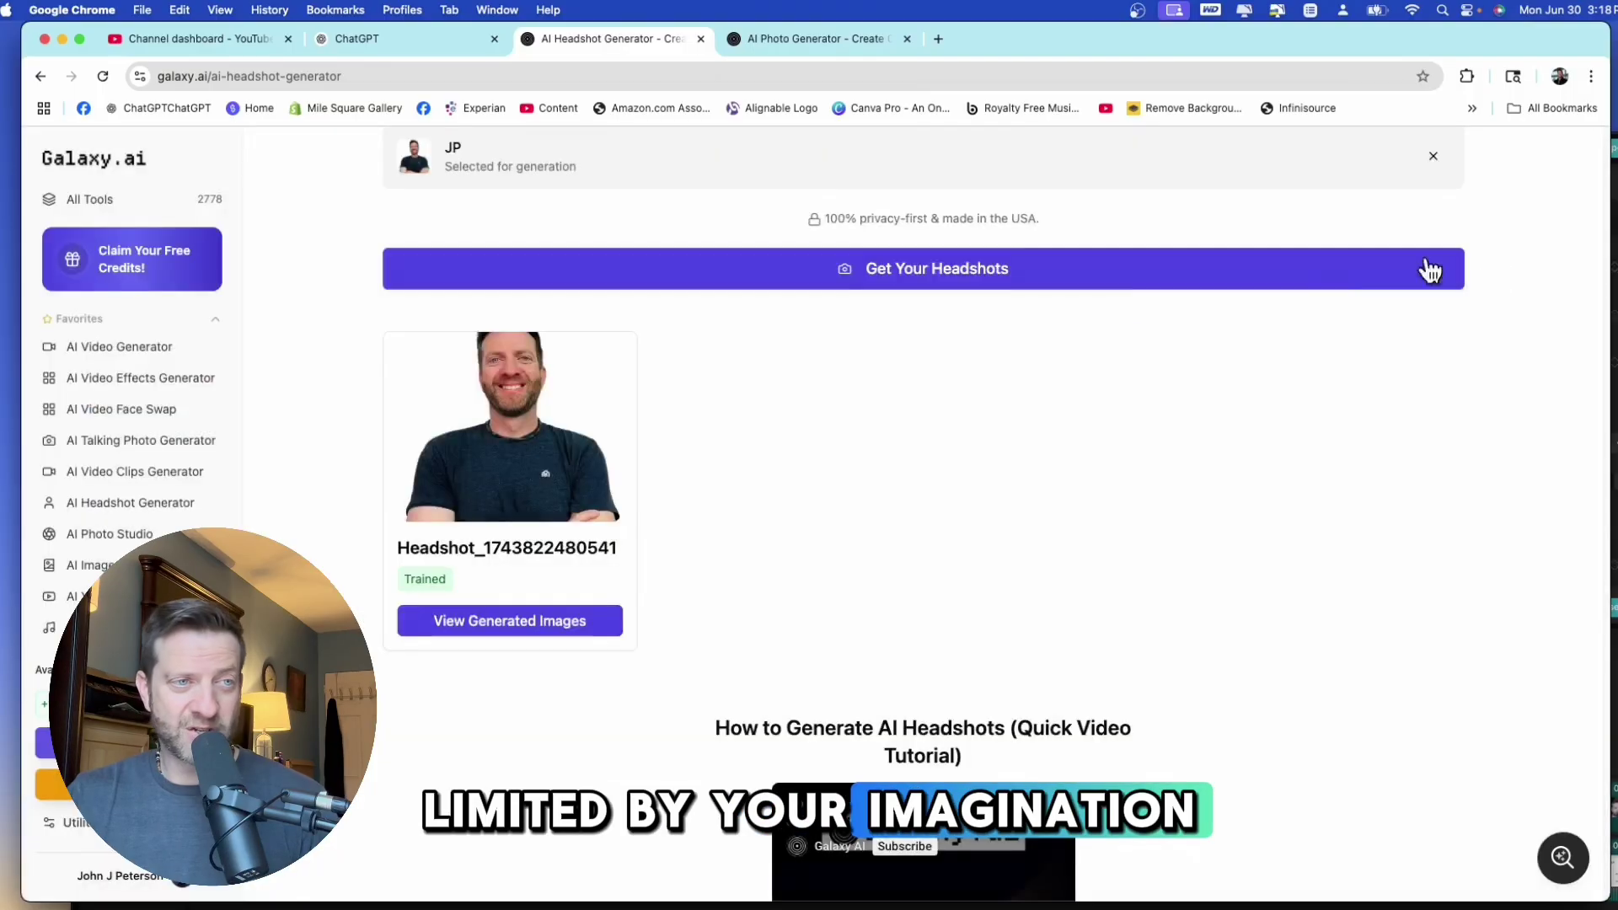
# Visit the AI Photo Studio, return to the AI Headshot Generator, and review its photo guidance and how-it-works steps
pyautogui.click(128, 536)
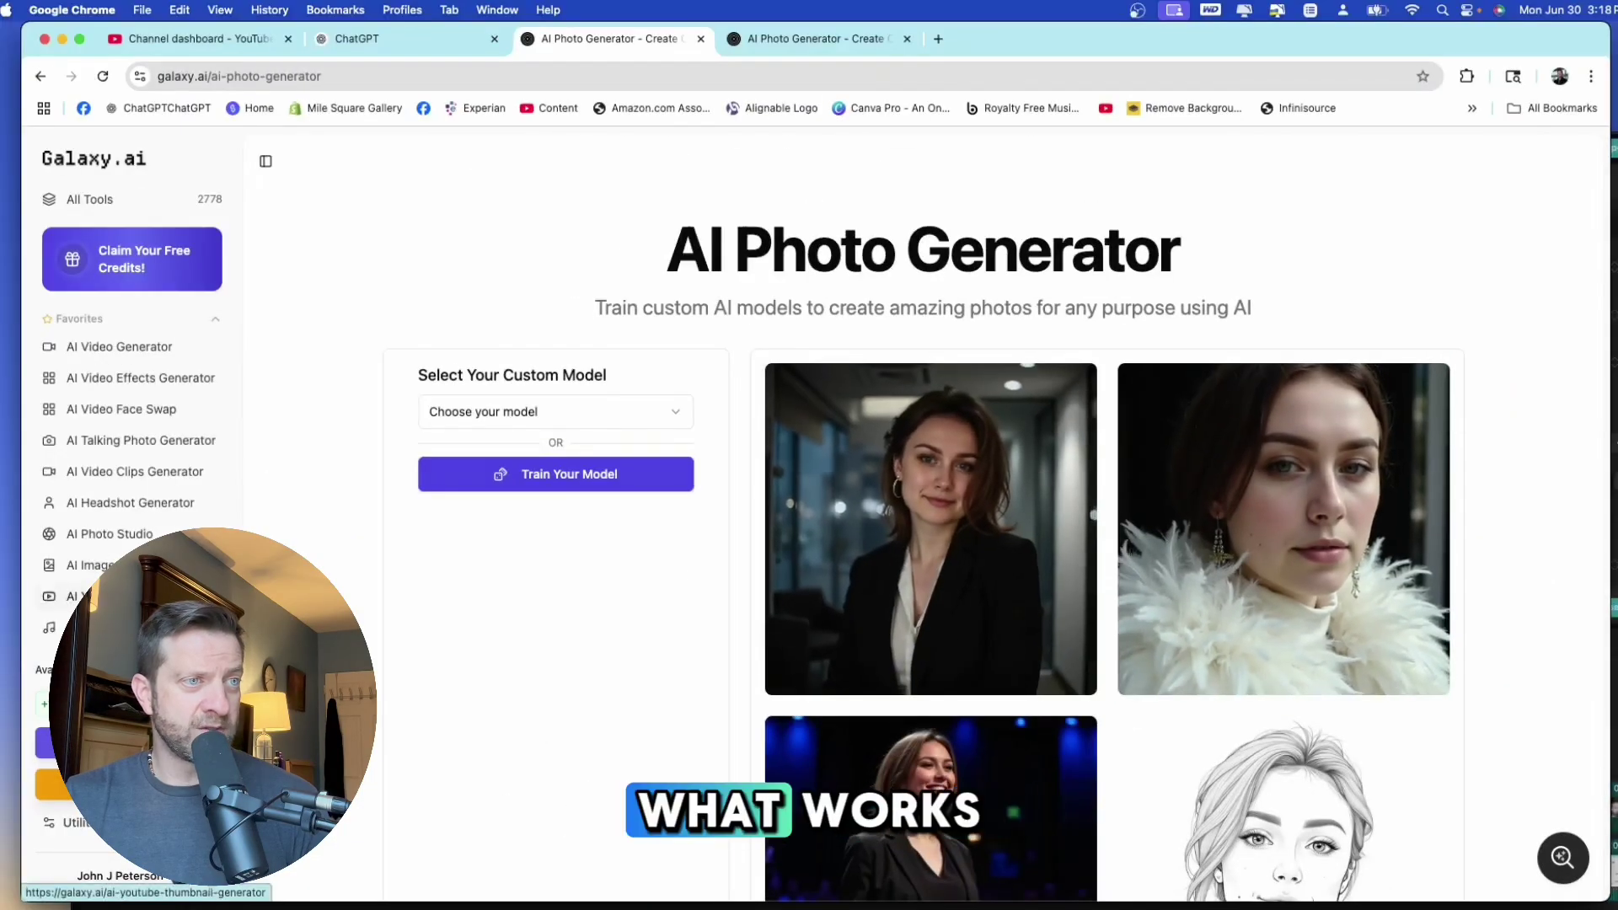
pyautogui.click(156, 503)
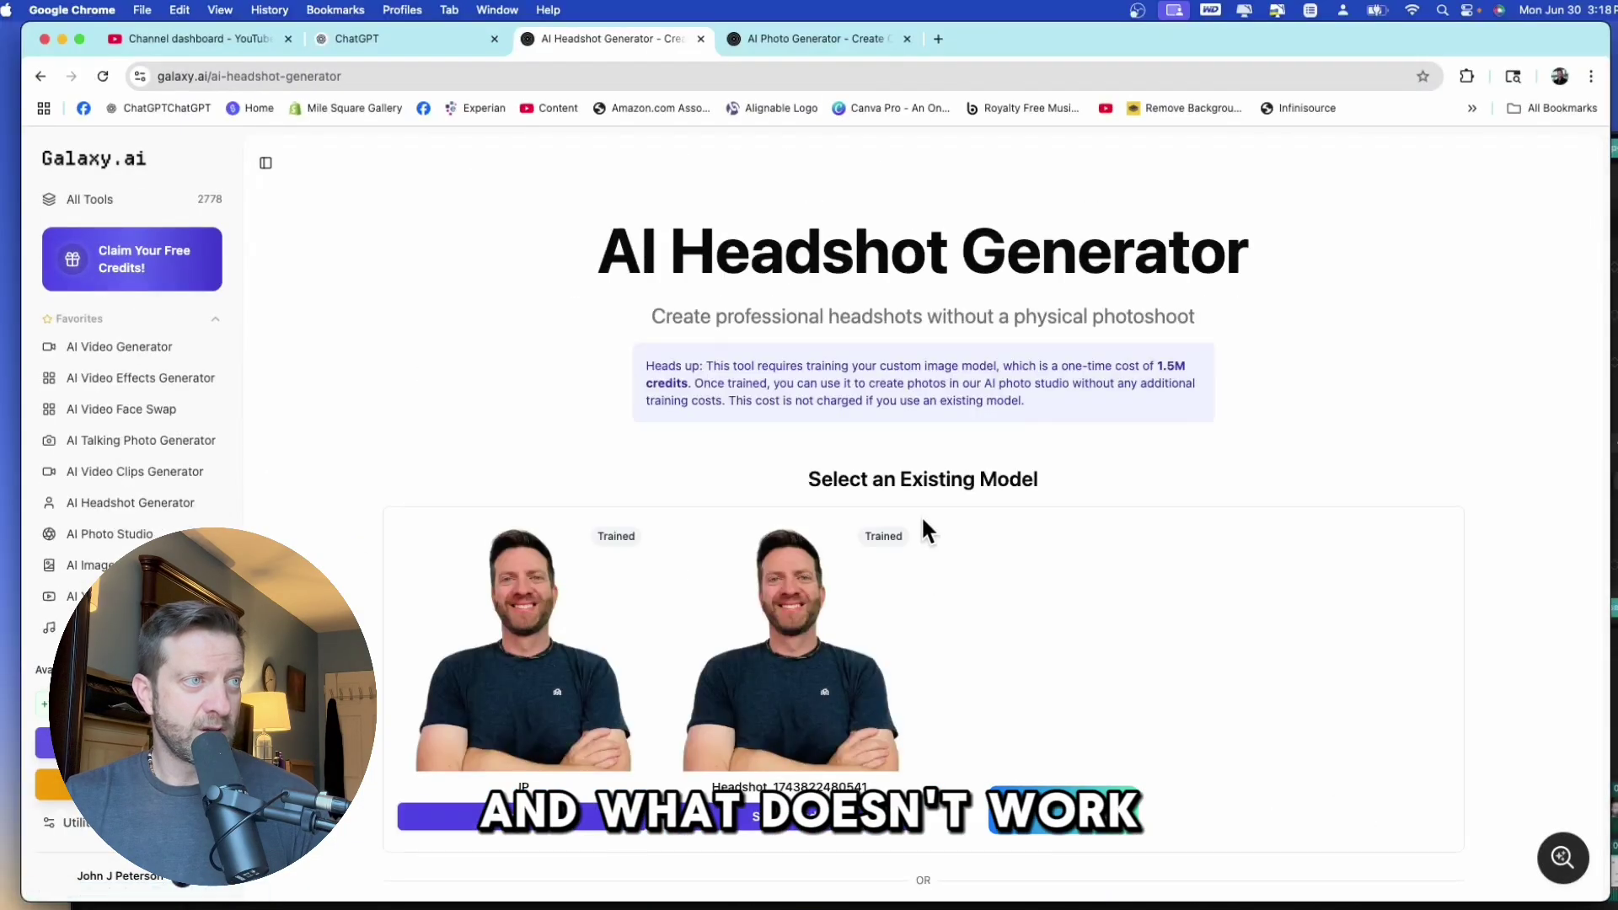
pyautogui.scroll(-20, 922, 516)
pyautogui.scroll(-10, 924, 517)
pyautogui.scroll(20, 924, 517)
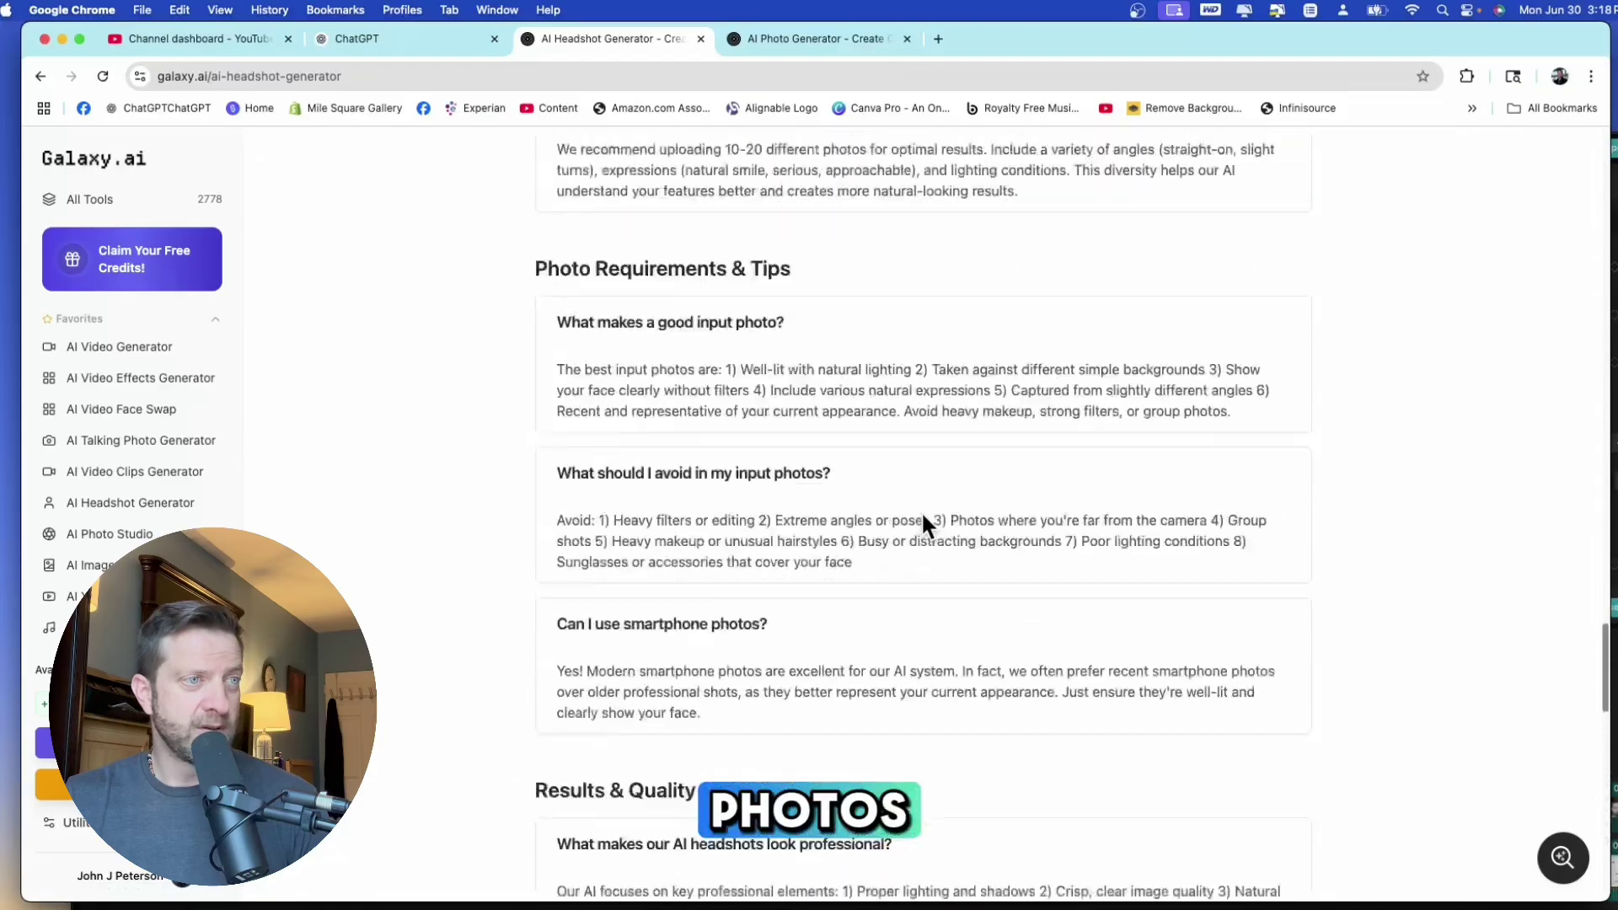
pyautogui.scroll(15, 922, 516)
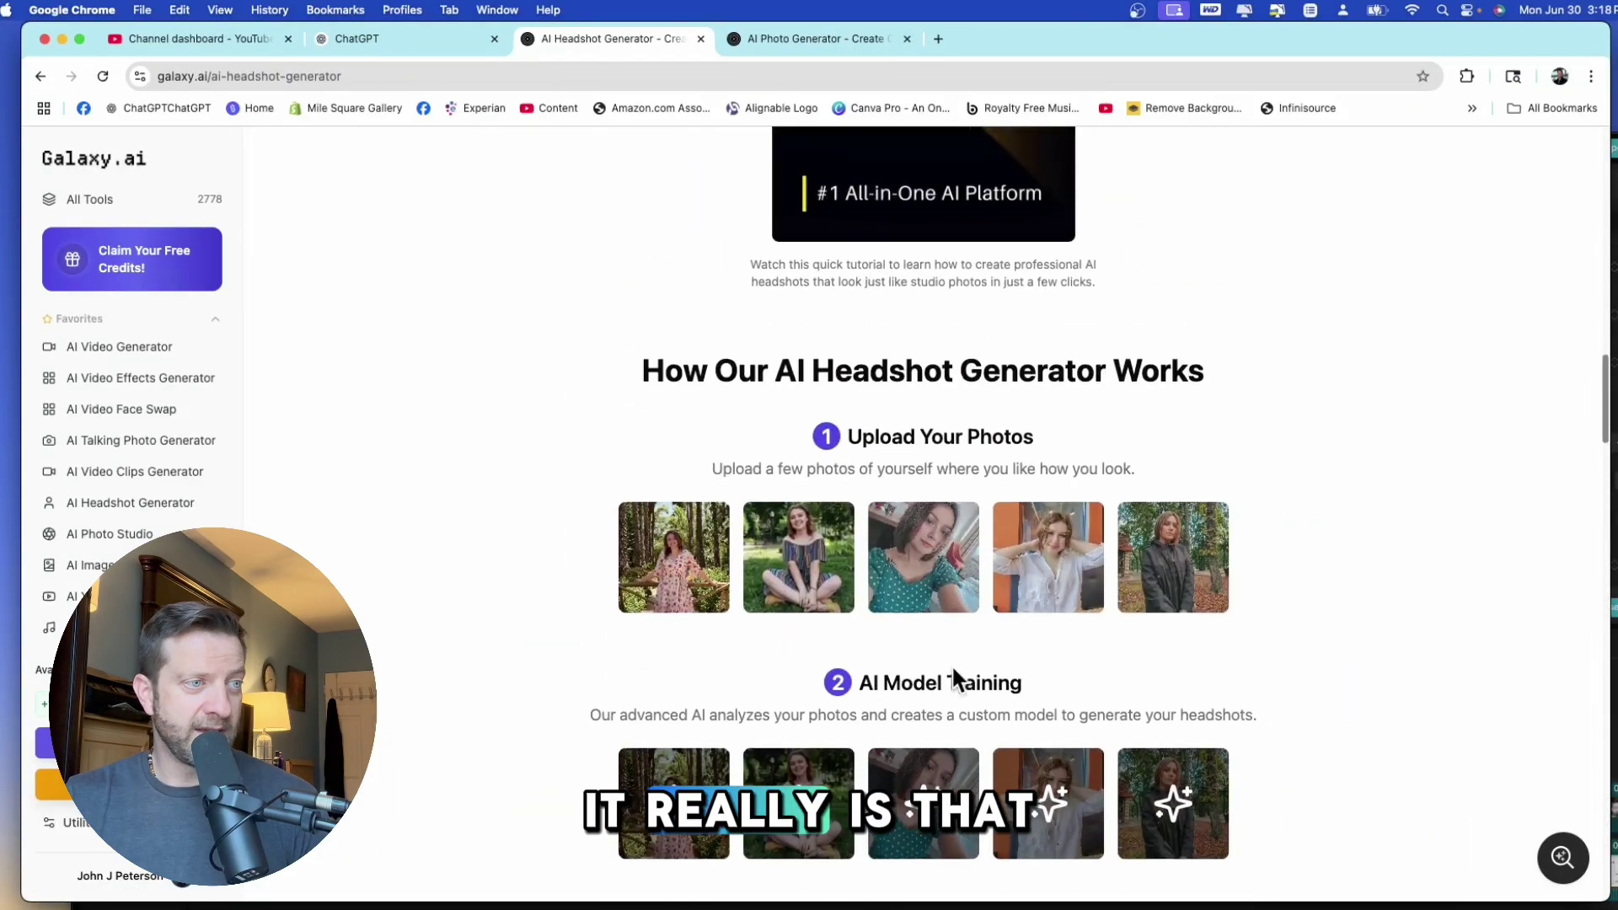
pyautogui.scroll(-3, 950, 664)
pyautogui.scroll(-10, 949, 659)
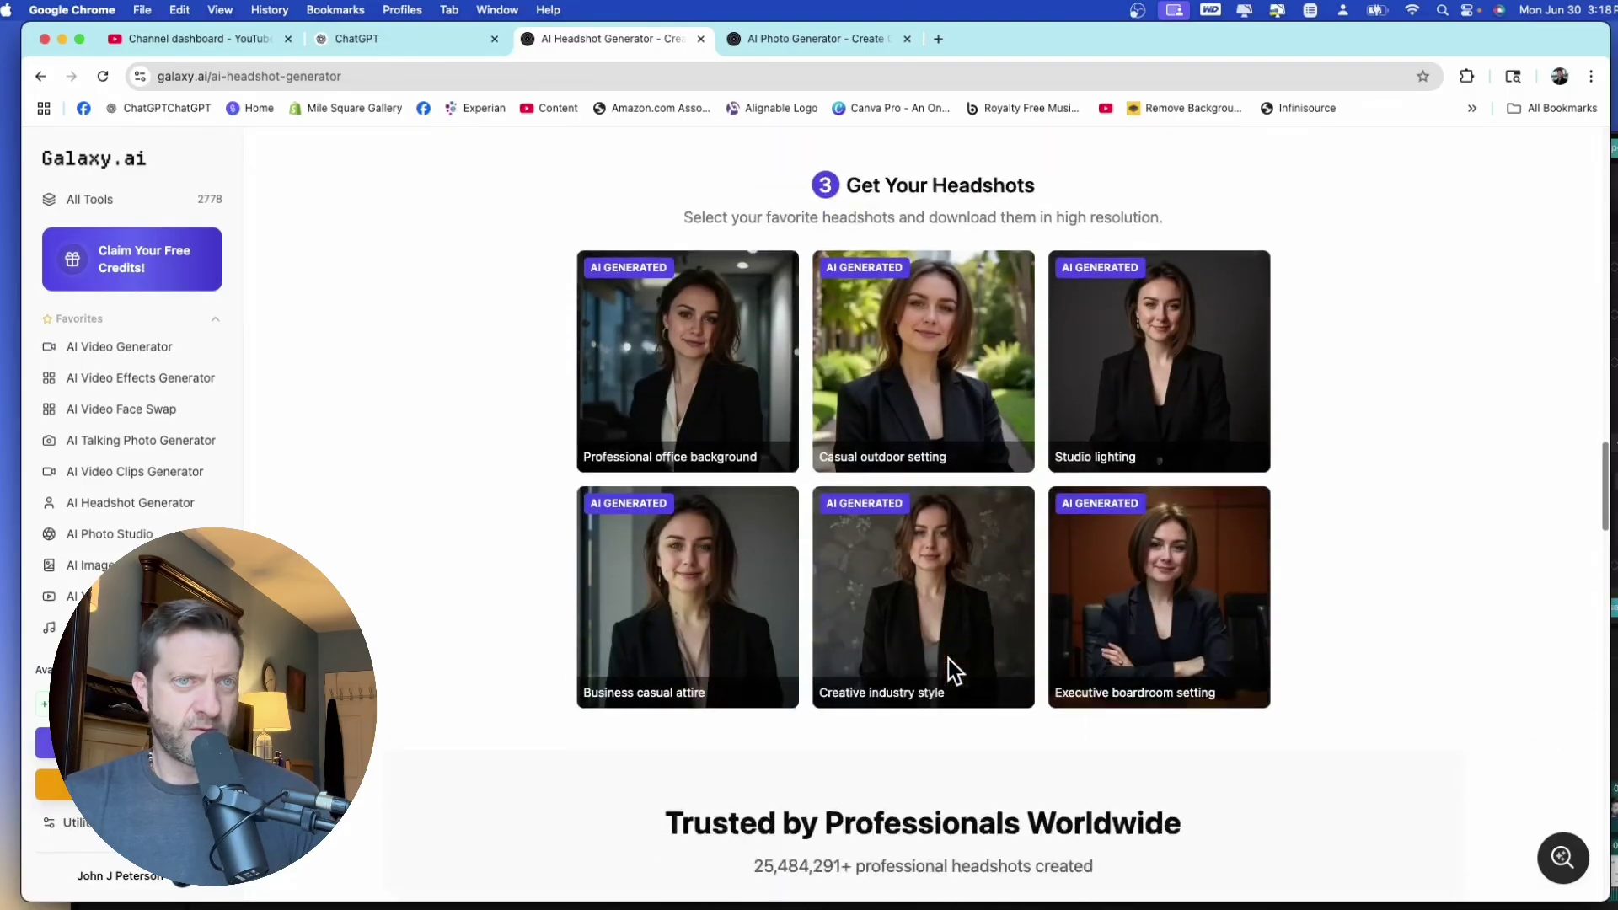
# Read the headshot generator's FAQ on getting started and on photo requirements and tips
pyautogui.scroll(-4, 947, 656)
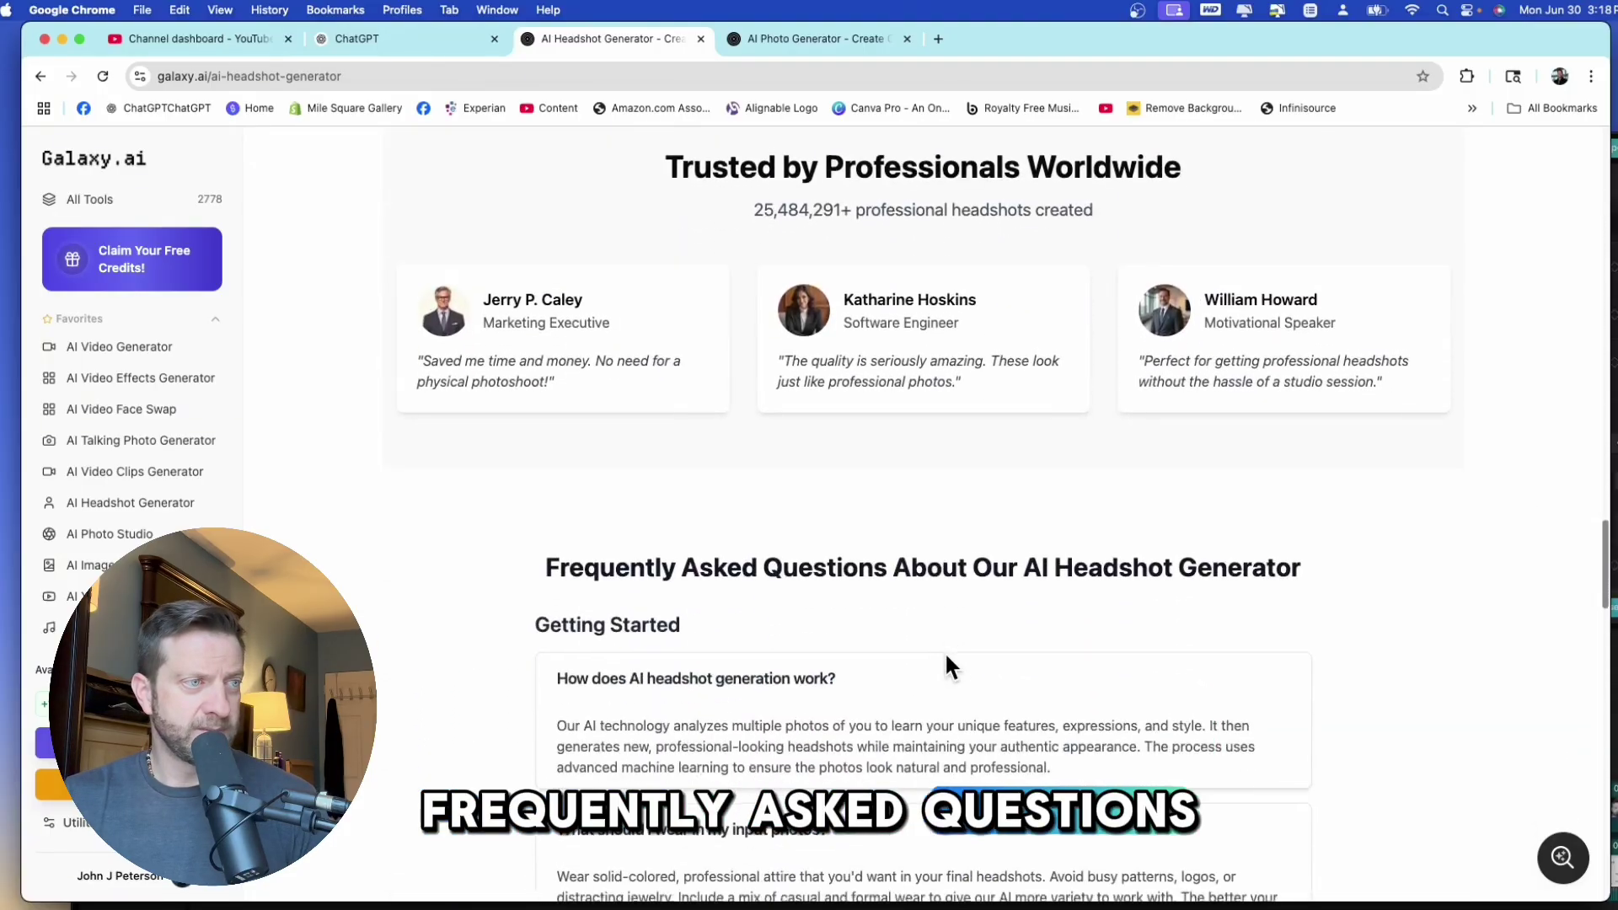
pyautogui.scroll(-1, 898, 615)
pyautogui.scroll(-2, 900, 619)
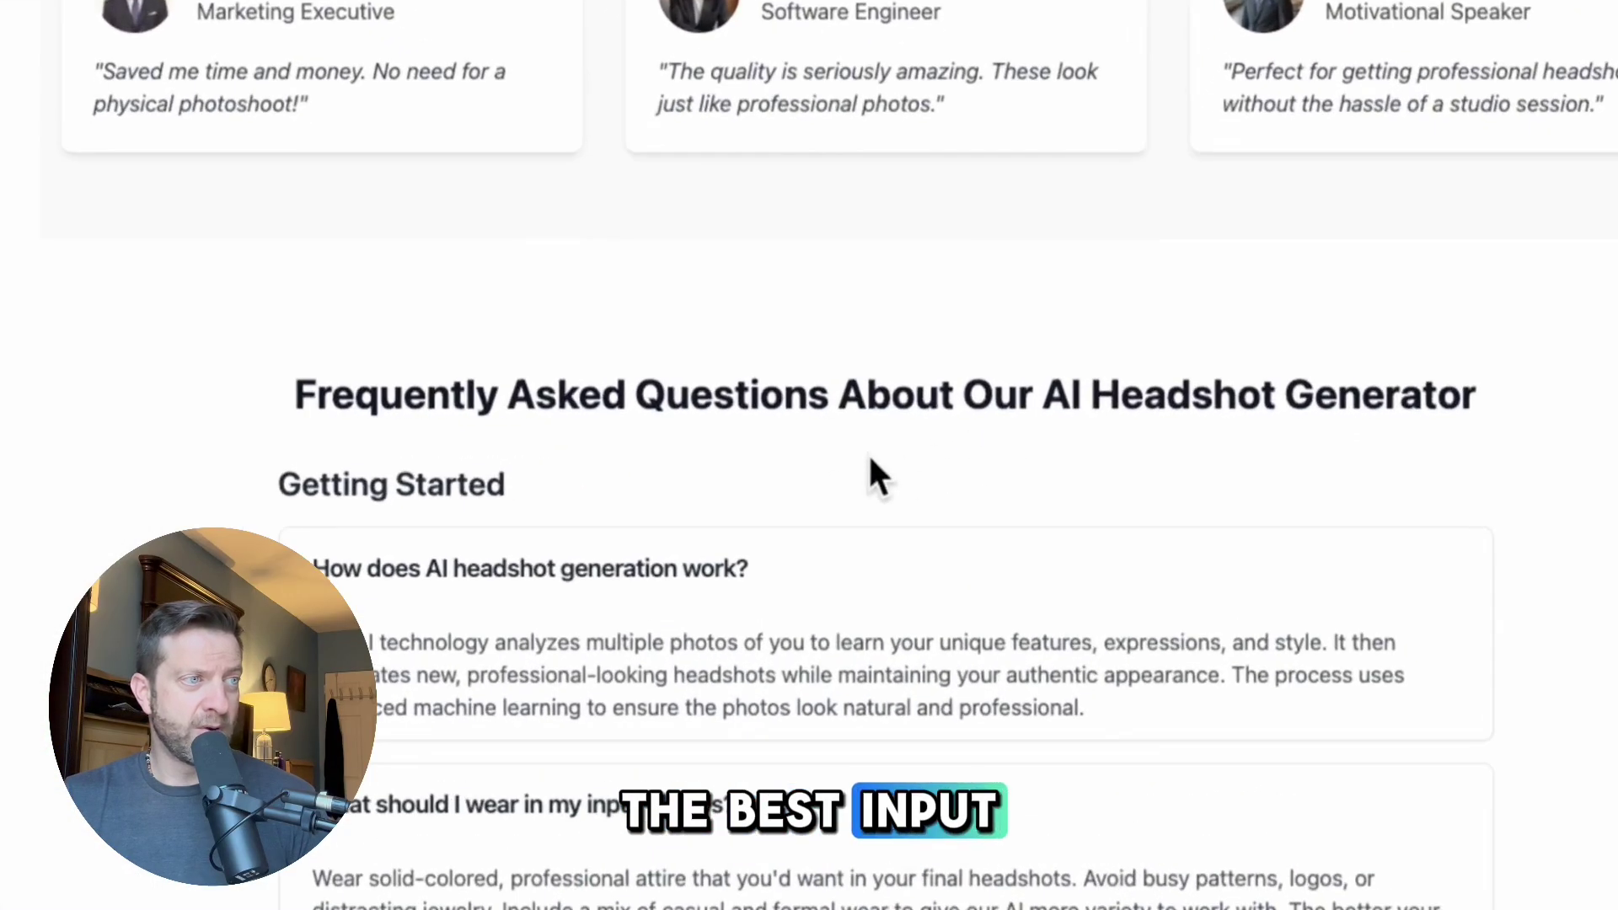
pyautogui.scroll(-2, 853, 459)
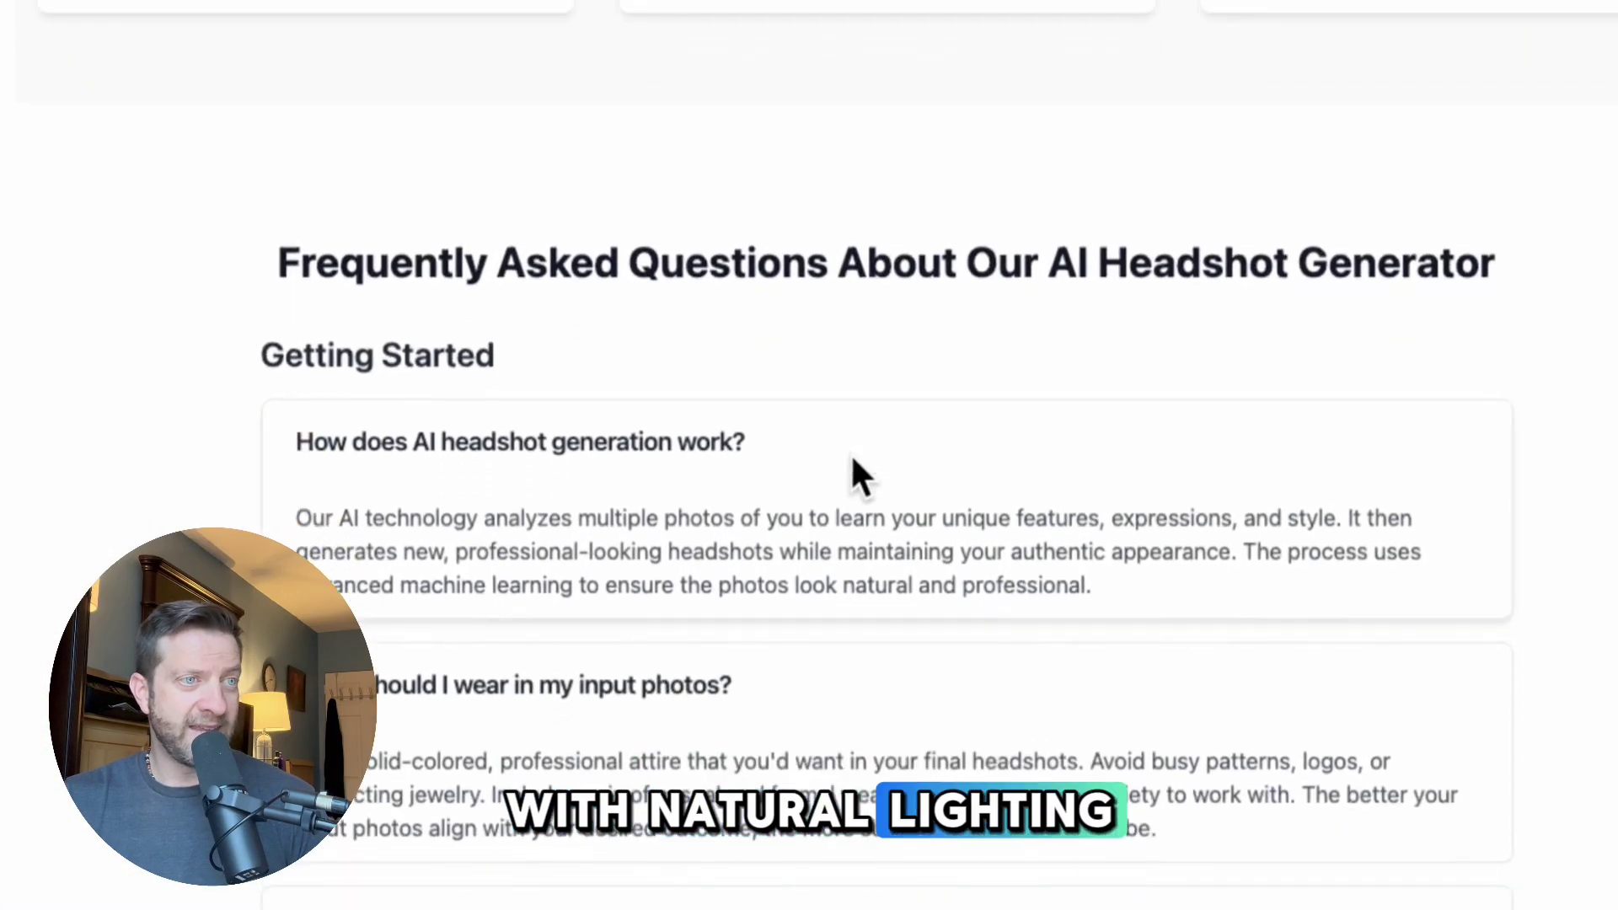
pyautogui.scroll(-5, 830, 582)
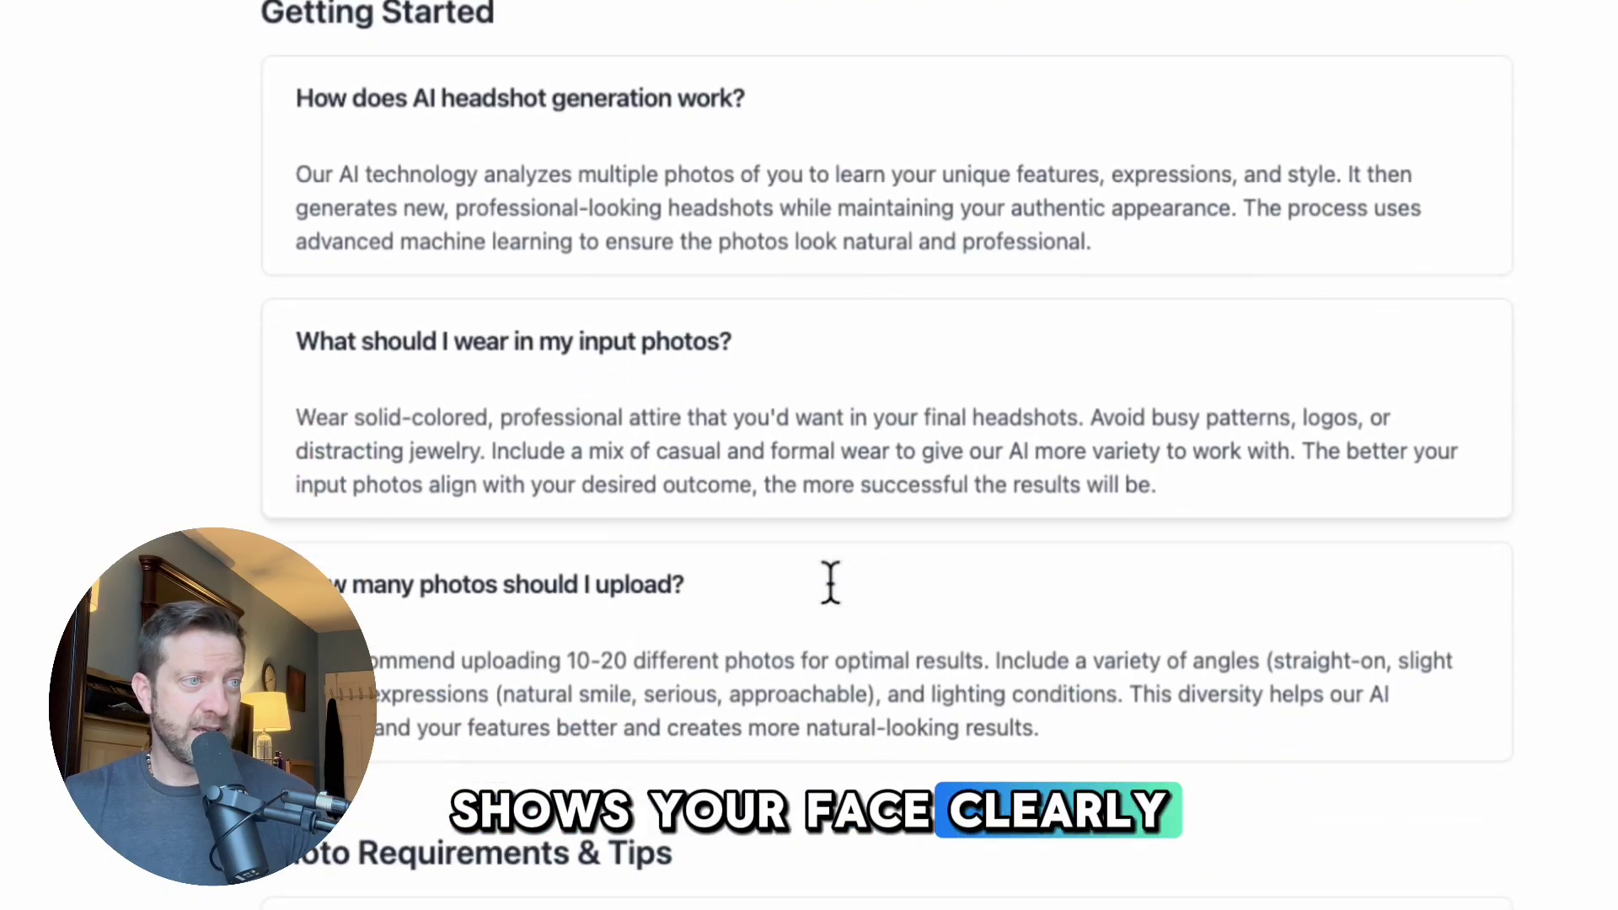
pyautogui.scroll(1, 830, 581)
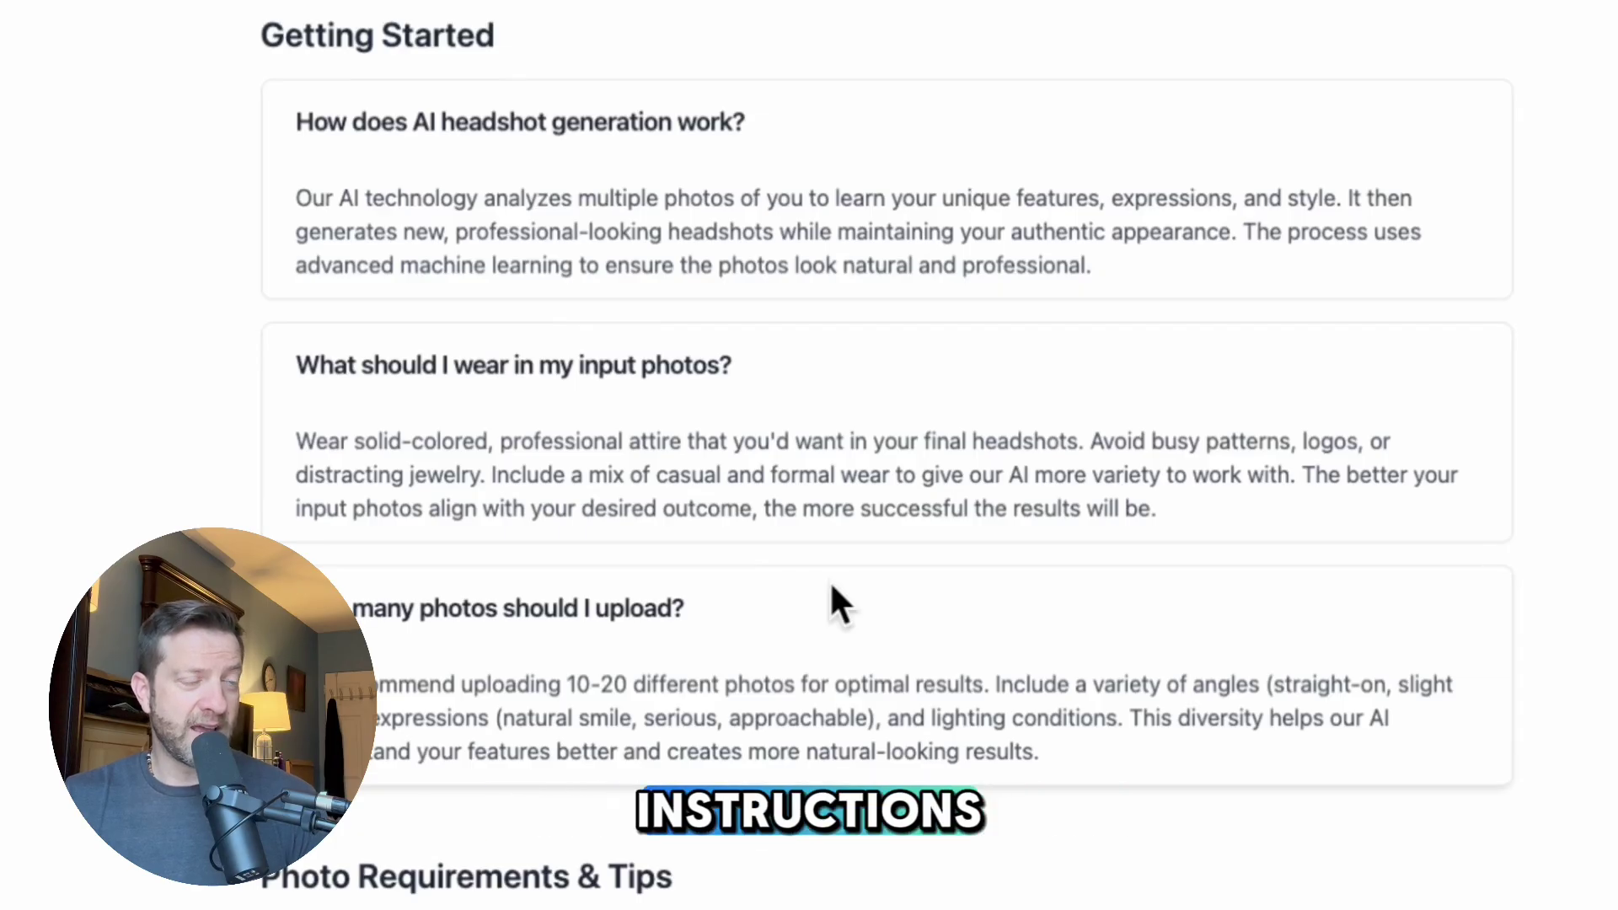
pyautogui.scroll(-8, 830, 585)
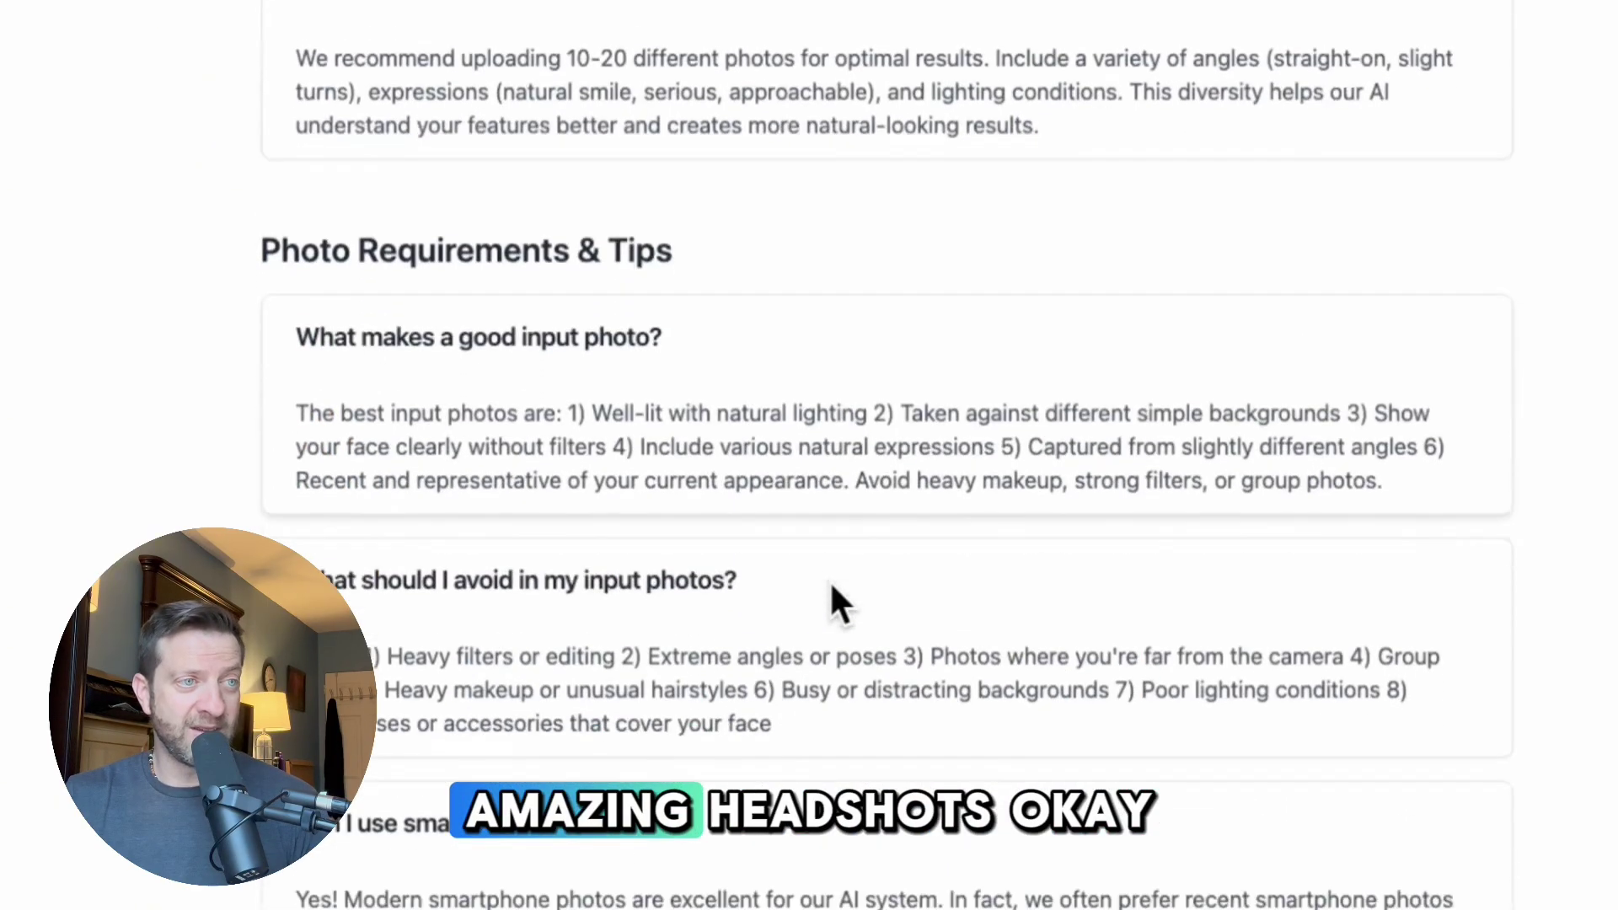
pyautogui.scroll(-2, 830, 585)
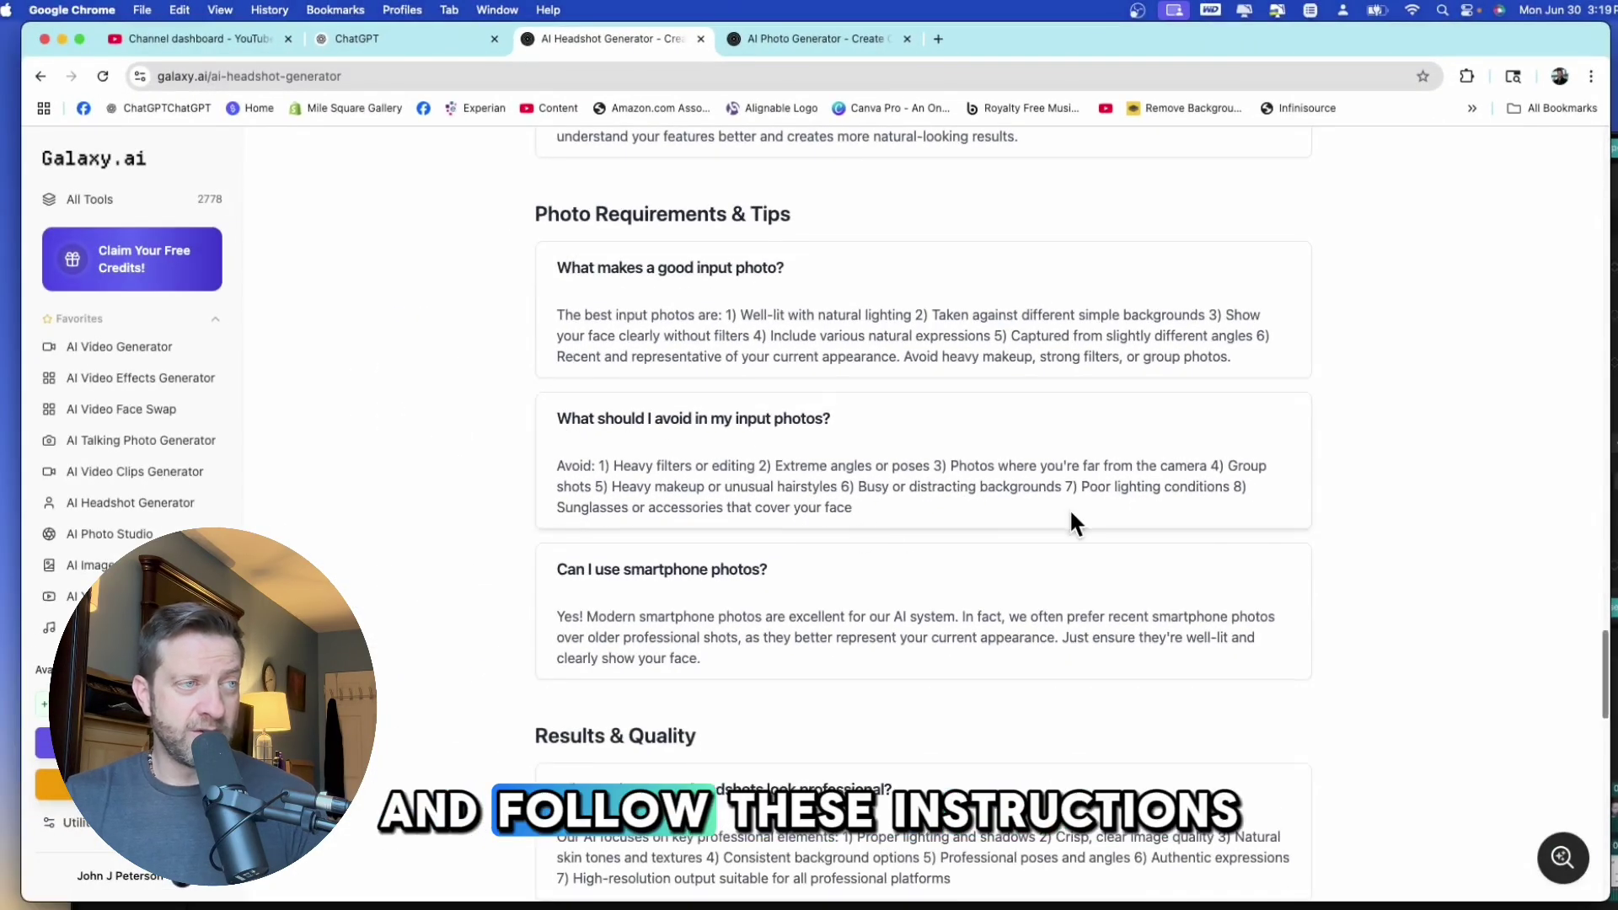
# Read the remaining FAQ sections on results and quality, usage and rights, and technical support
pyautogui.scroll(1, 1069, 522)
pyautogui.scroll(-5, 1069, 510)
pyautogui.scroll(-8, 1070, 510)
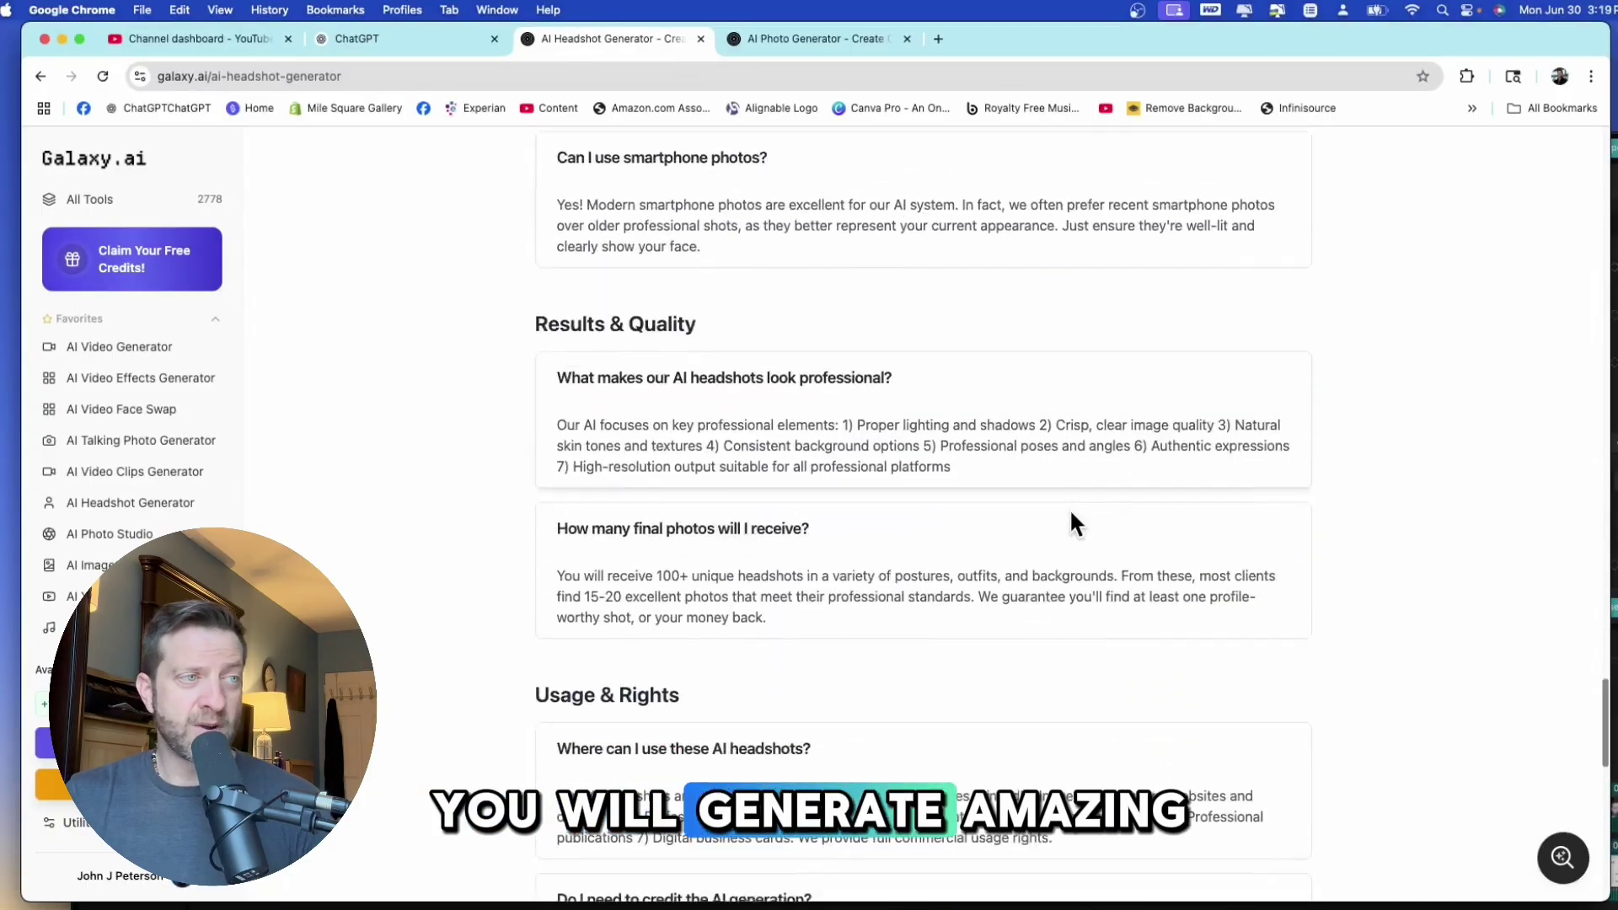
pyautogui.scroll(-8, 1069, 508)
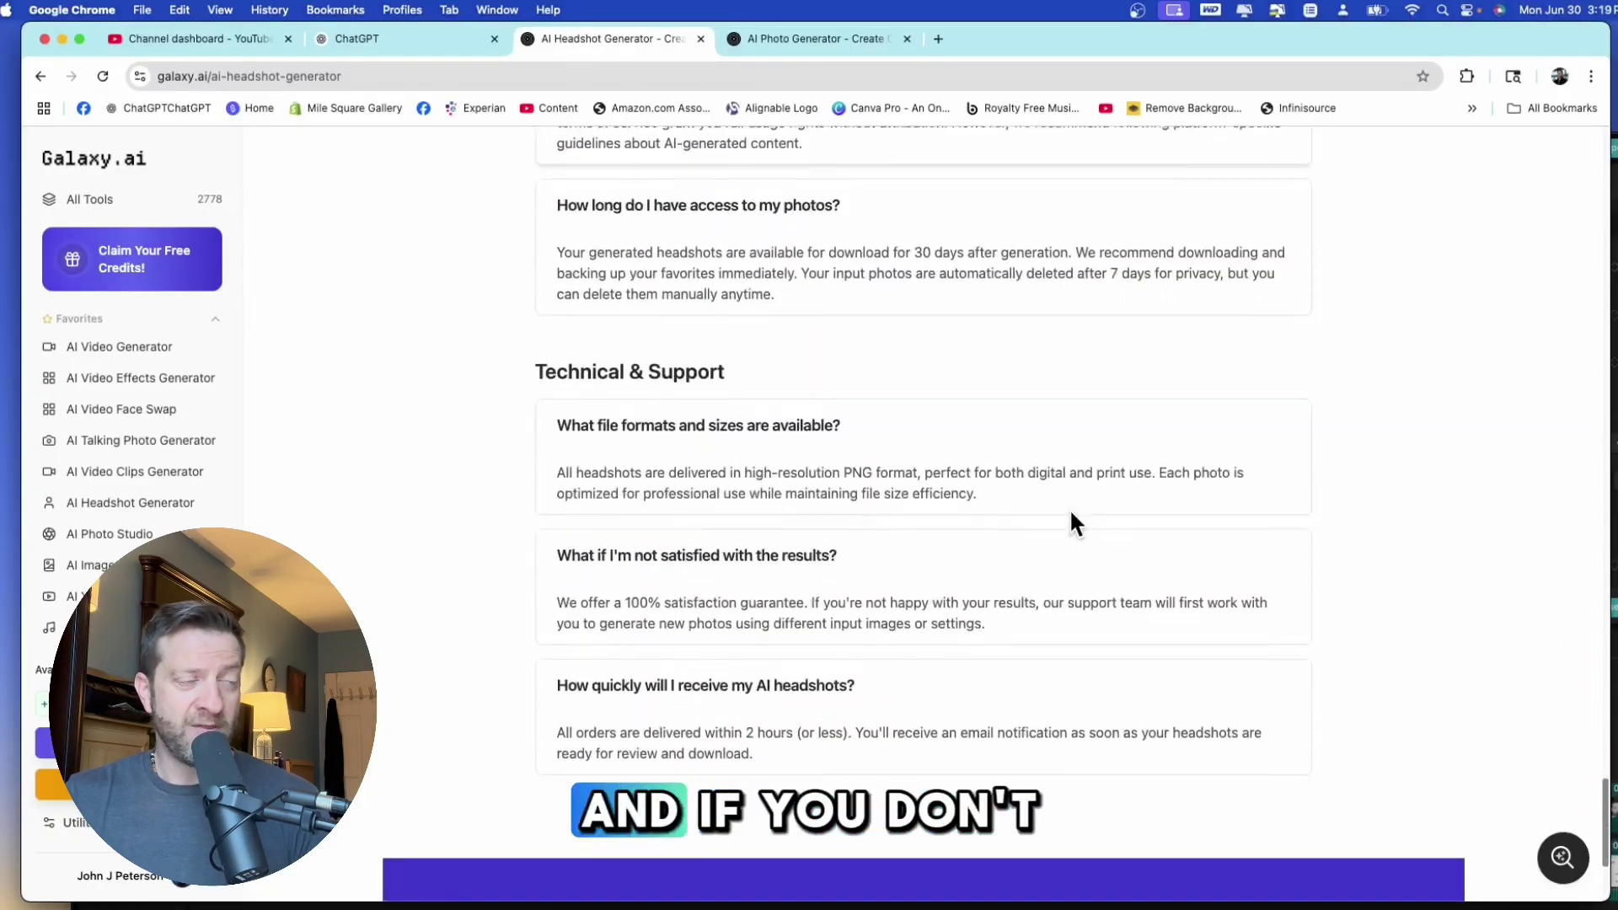
# Go back to the how-it-works section and view the sample images under Get Your Headshots
pyautogui.scroll(20, 1069, 509)
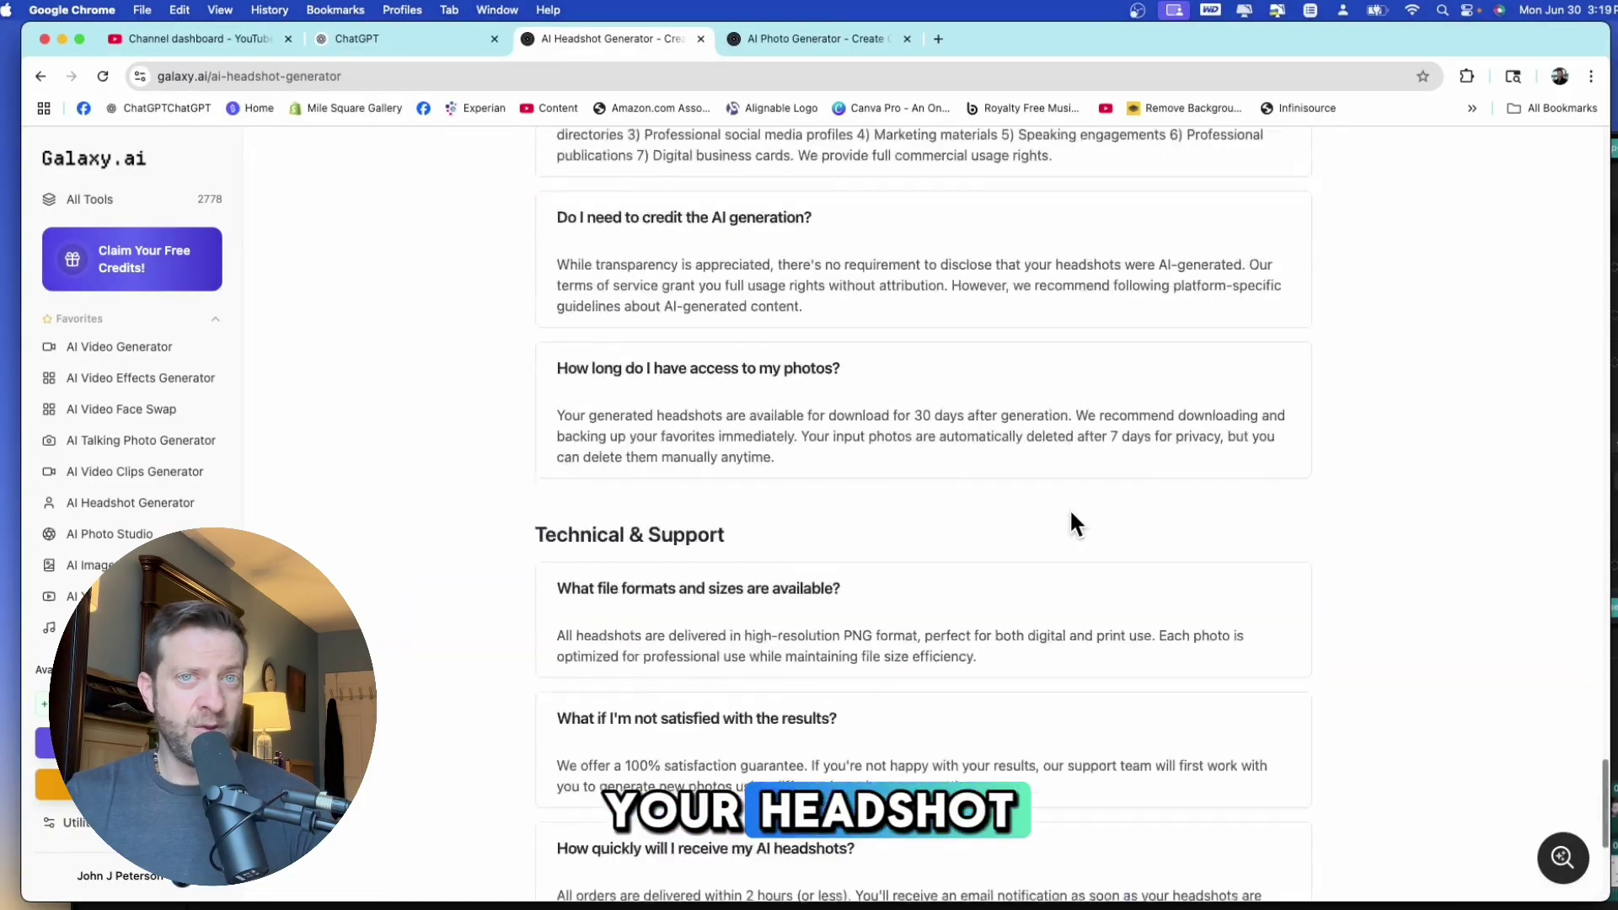
pyautogui.scroll(10, 1070, 512)
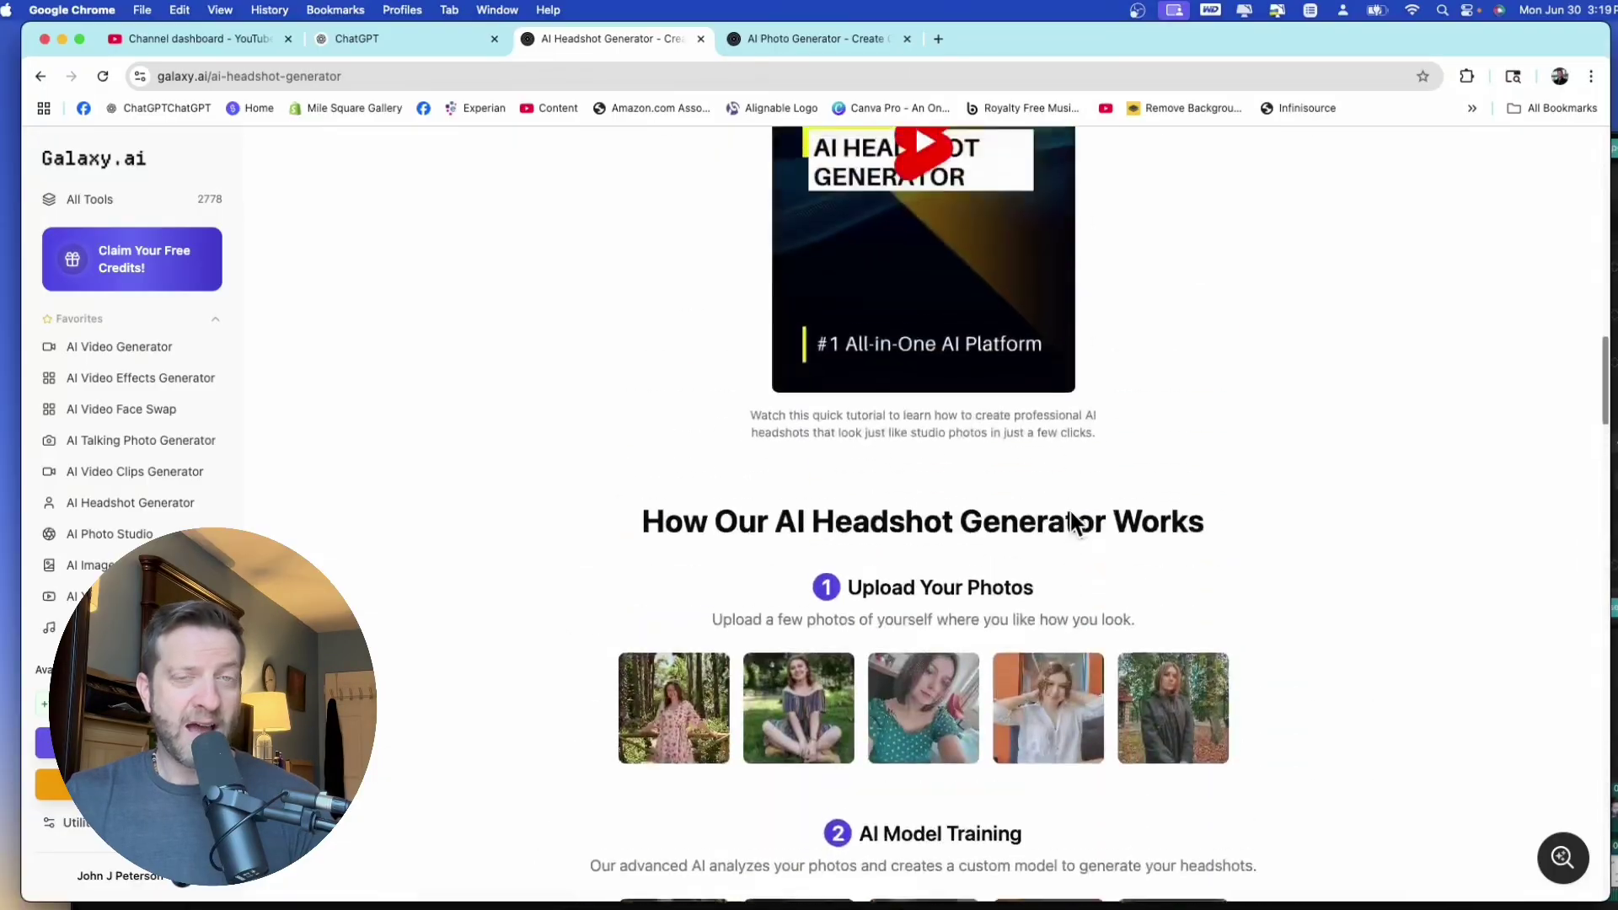
pyautogui.scroll(-10, 1069, 508)
pyautogui.scroll(1, 1170, 548)
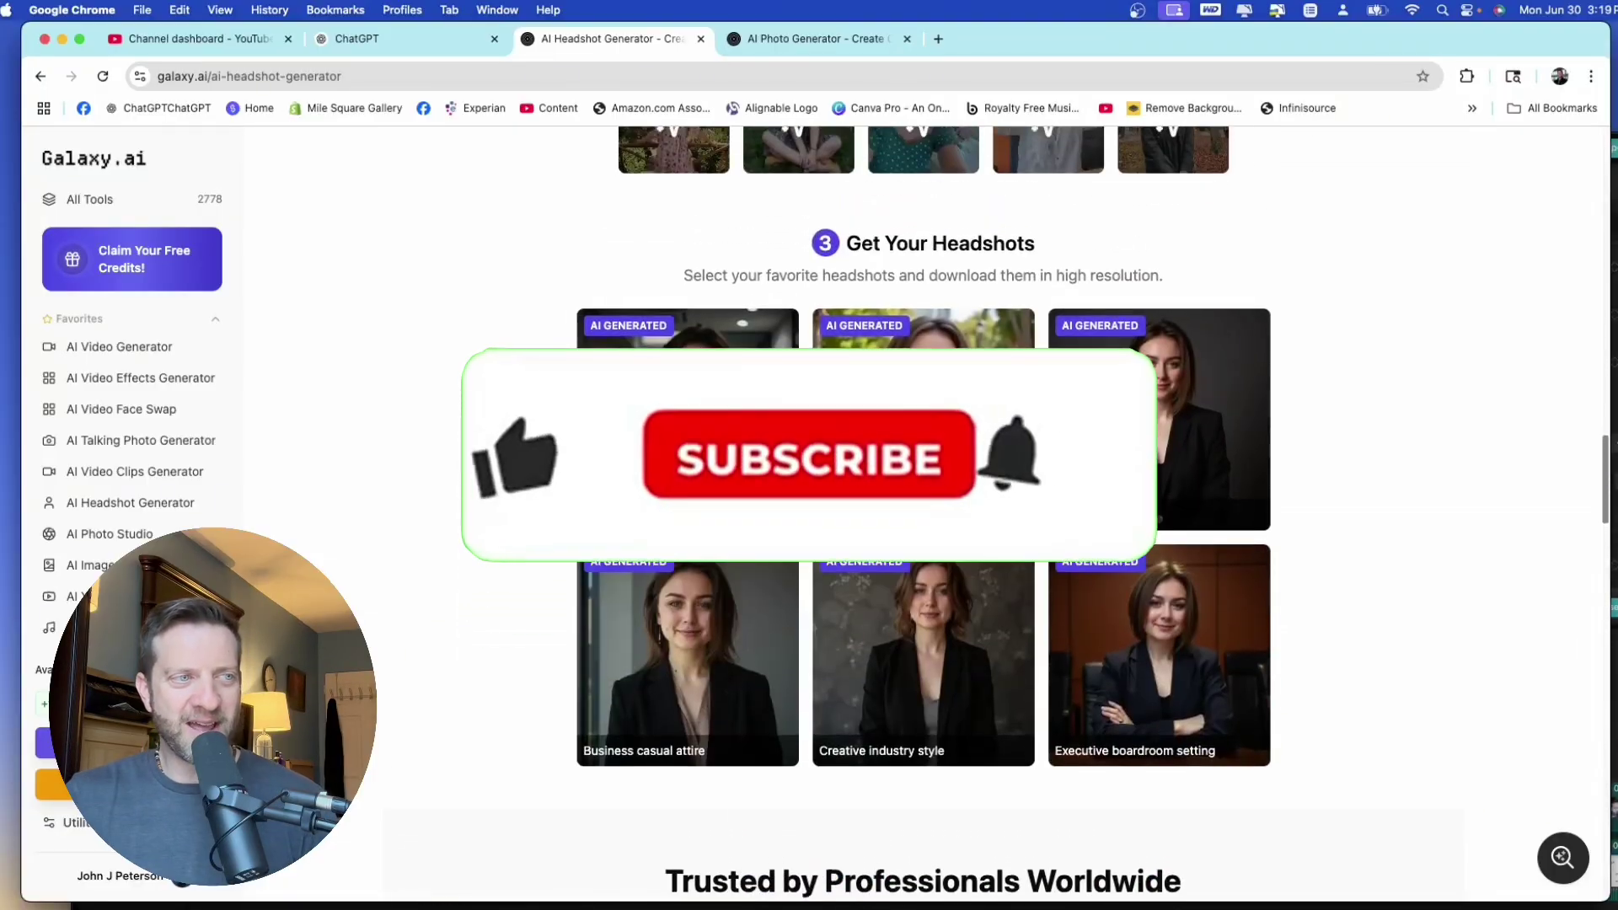